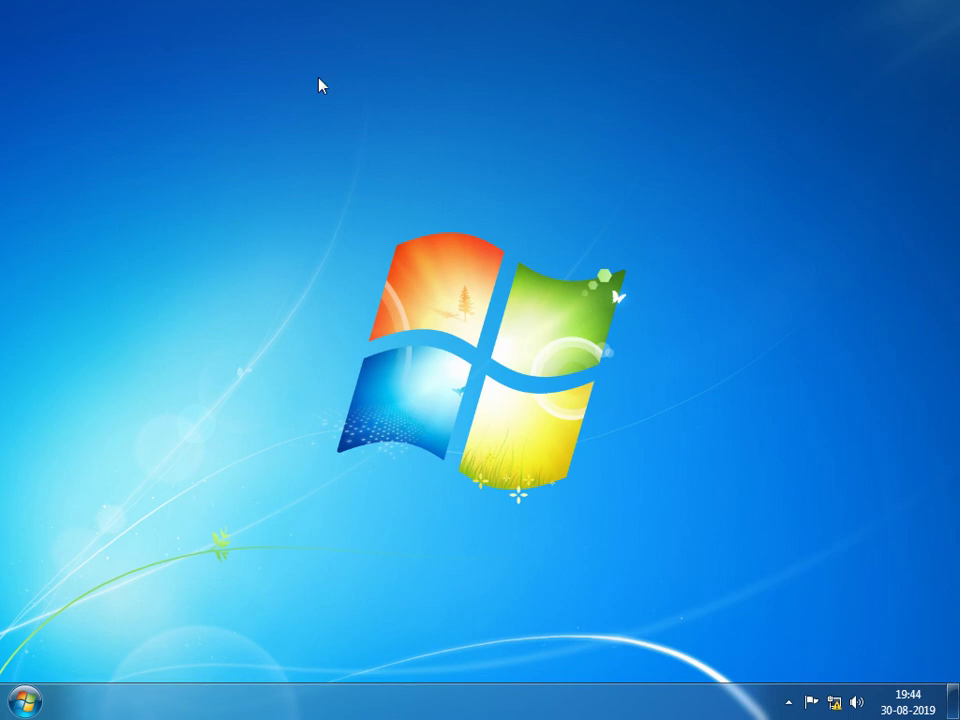
- Refresh the desktop and launch BUSY 18 from the Start menu
{"action": "right_click", "coordinate": [389, 15]}
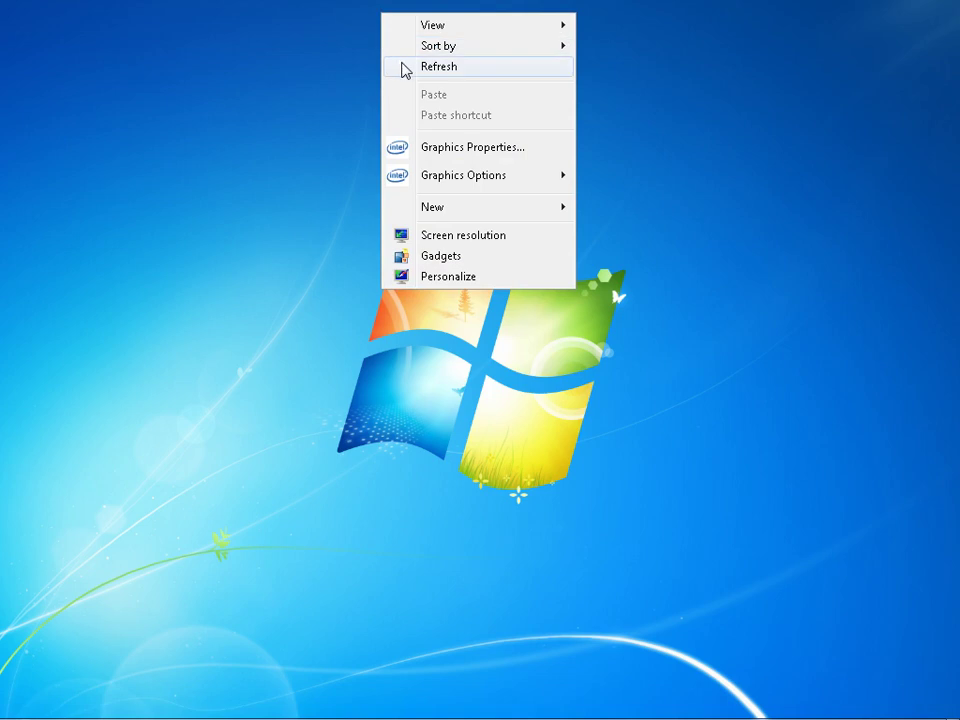
{"action": "left_click", "coordinate": [404, 66]}
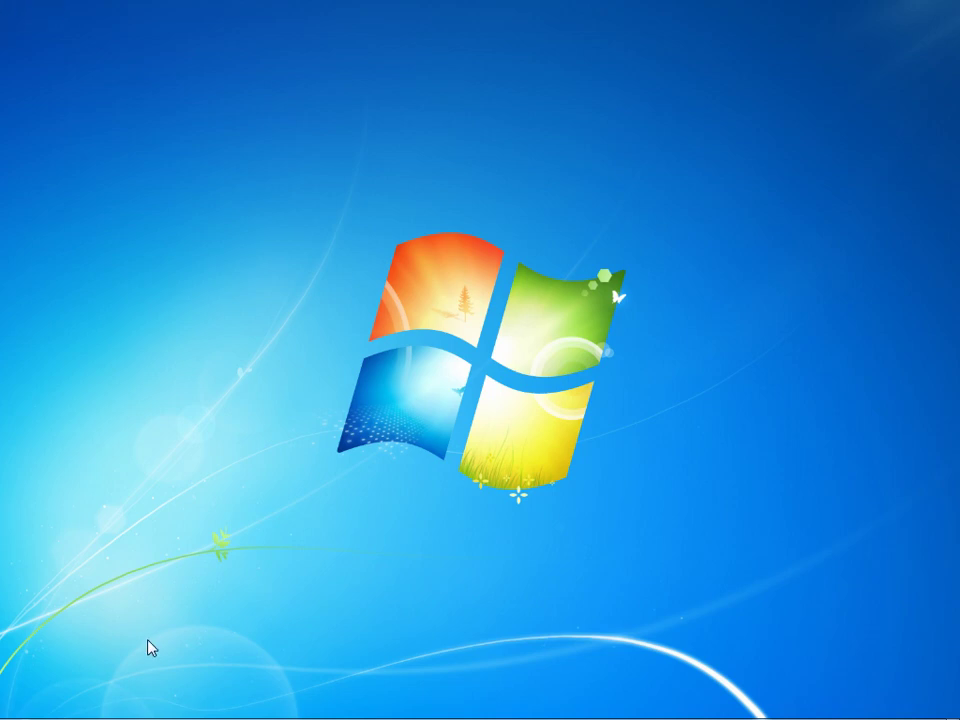
{"action": "mouse_move", "coordinate": [4, 708]}
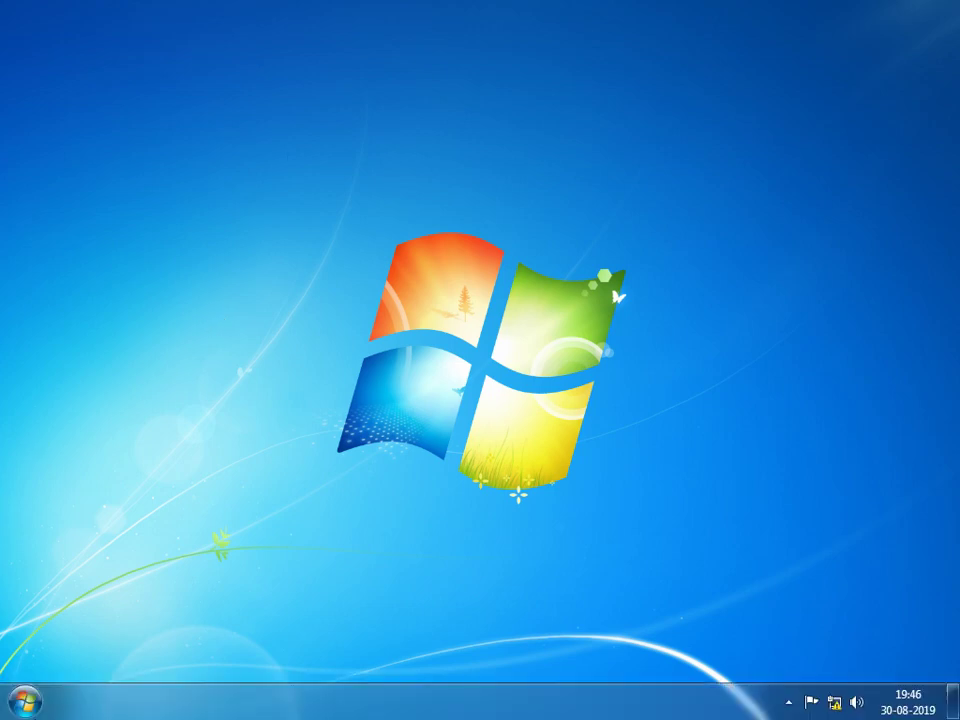
{"action": "left_click", "coordinate": [8, 706]}
{"action": "left_click", "coordinate": [143, 345]}
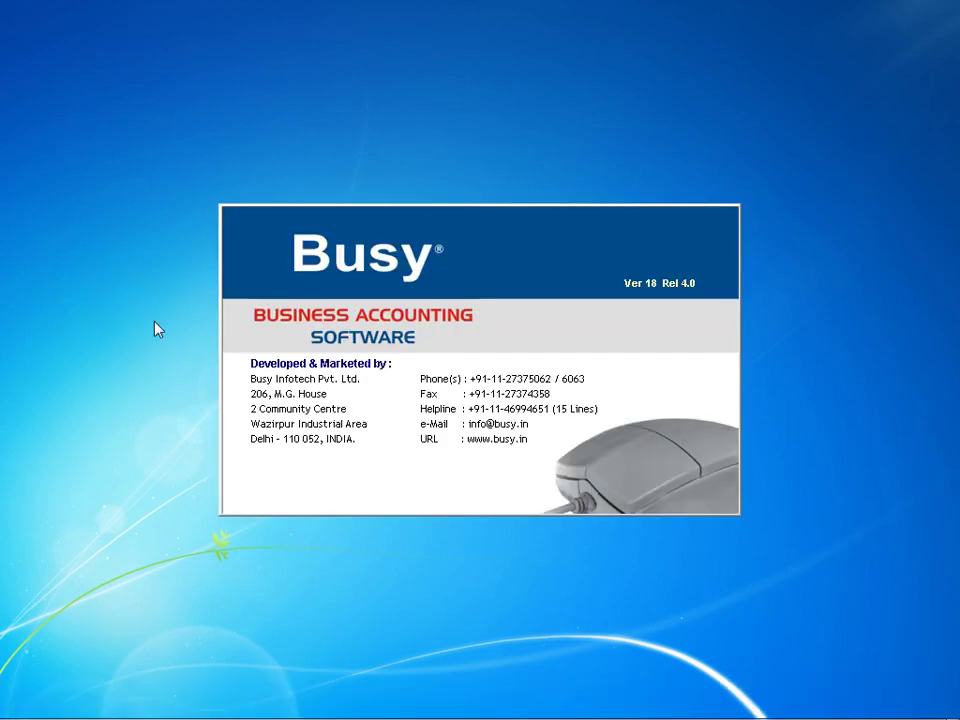
- Open the company list, highlight DIGITAL ELECTRONIC COMPANY, then quit without opening any company
{"action": "key", "text": "Return"}
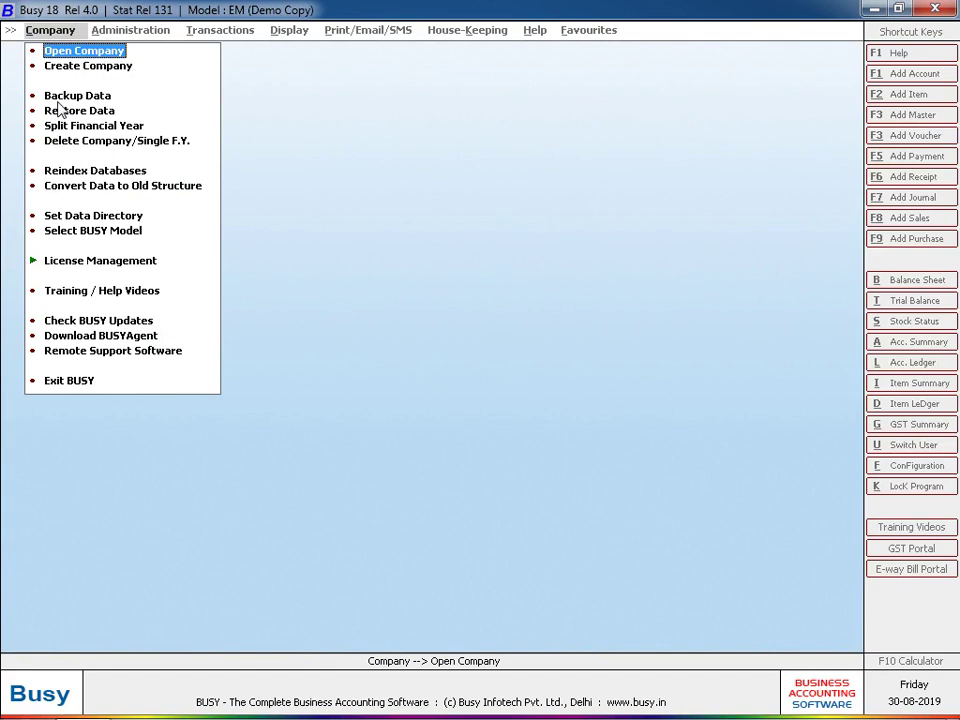
{"action": "left_click", "coordinate": [99, 56]}
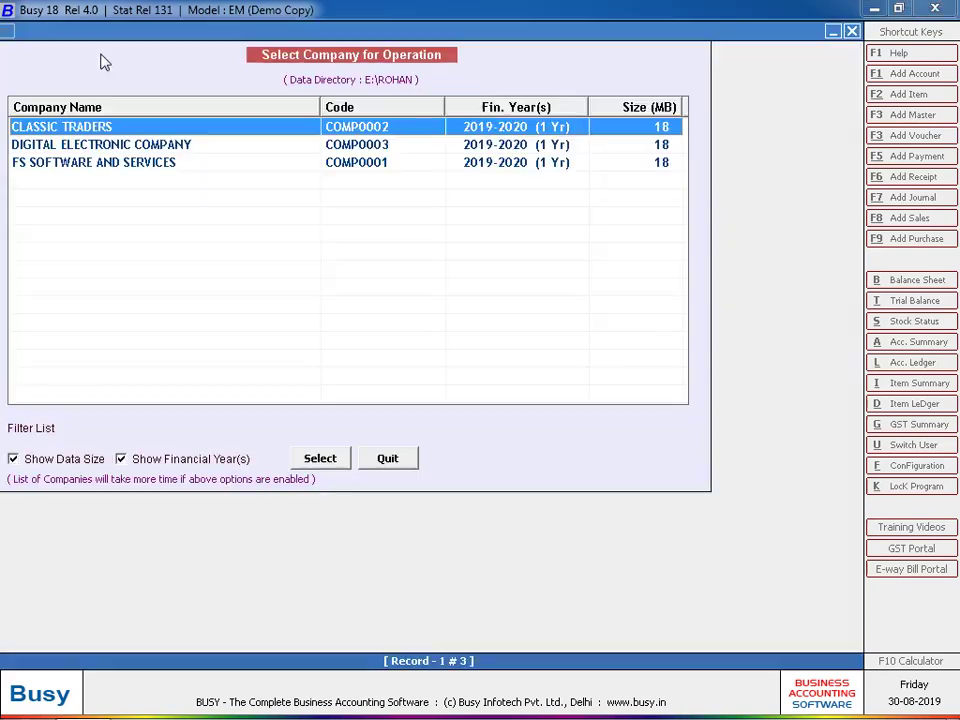
{"action": "left_click", "coordinate": [80, 150]}
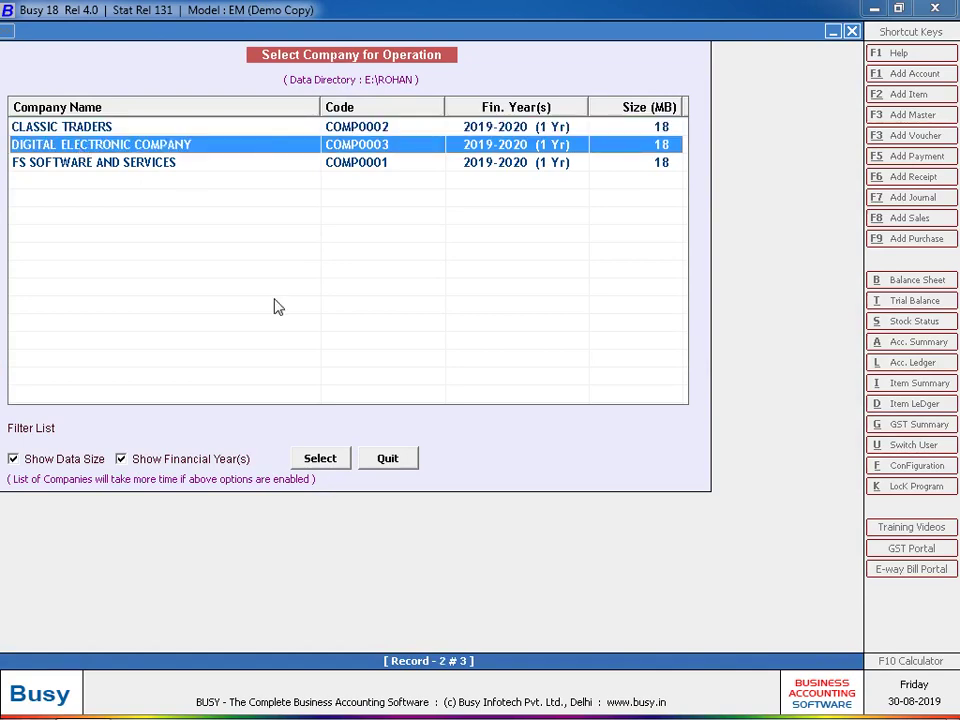
{"action": "left_click", "coordinate": [390, 459]}
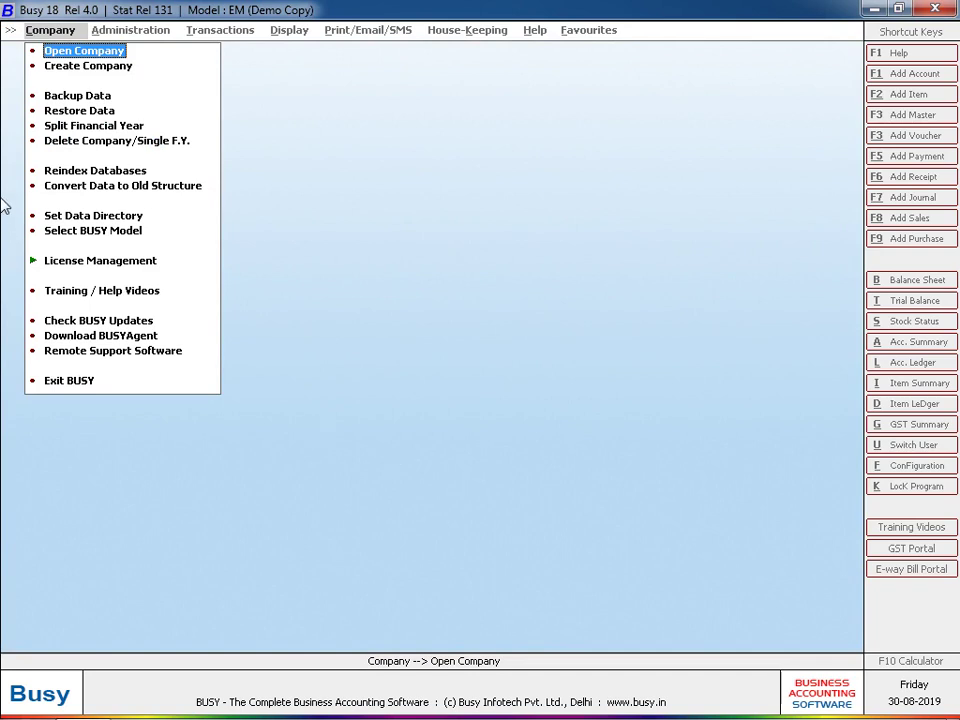
- Back out of the Restore Data form without restoring anything
{"action": "left_click", "coordinate": [68, 111]}
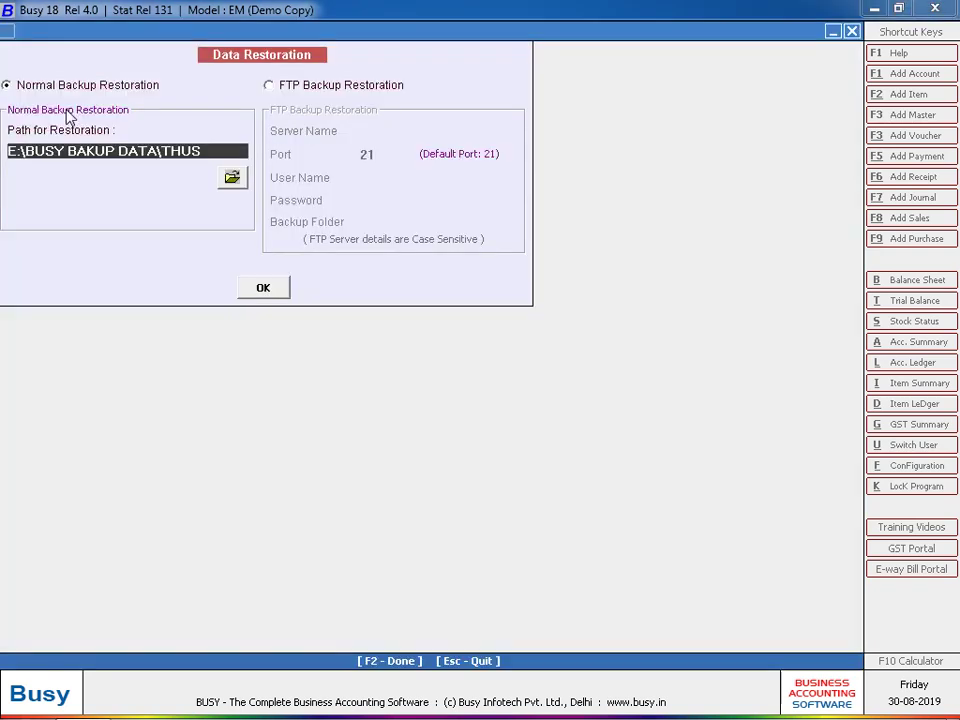
{"action": "left_click", "coordinate": [266, 291]}
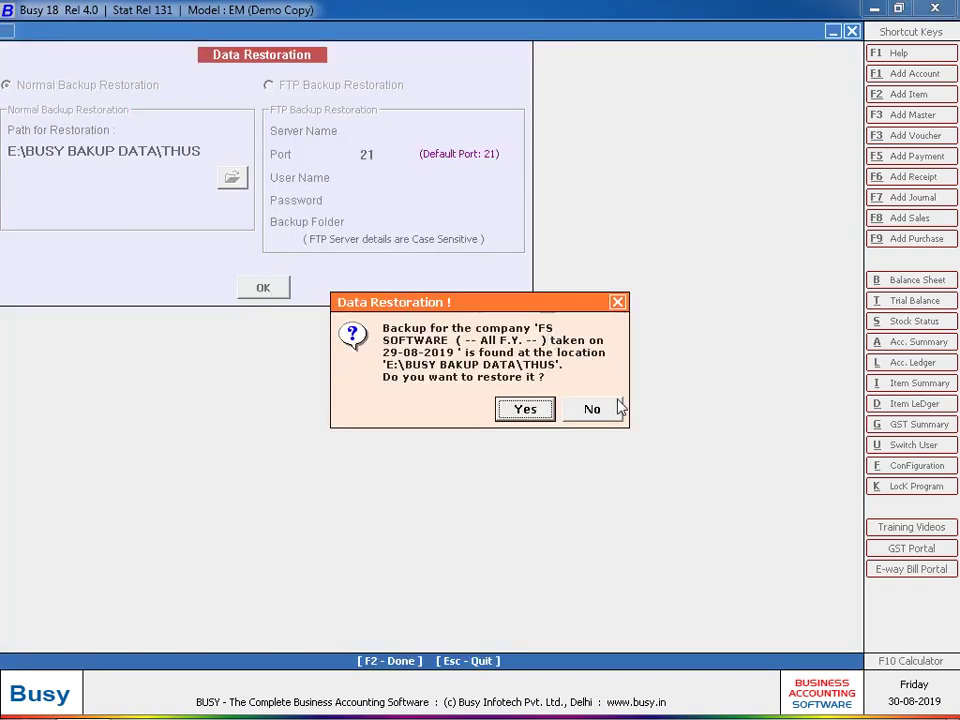
{"action": "left_click", "coordinate": [617, 408]}
{"action": "key", "text": "Return"}
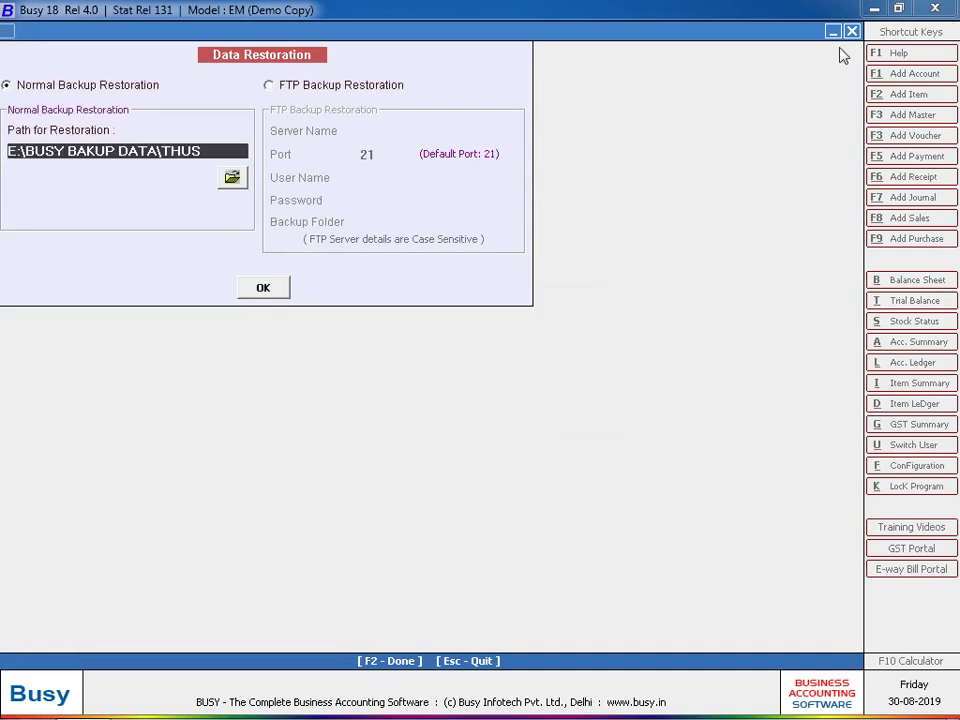
{"action": "left_click", "coordinate": [852, 31]}
- Choose DIGITAL ELECTRONIC COMPANY for backup with destination folder D:\demo
{"action": "left_click", "coordinate": [63, 97]}
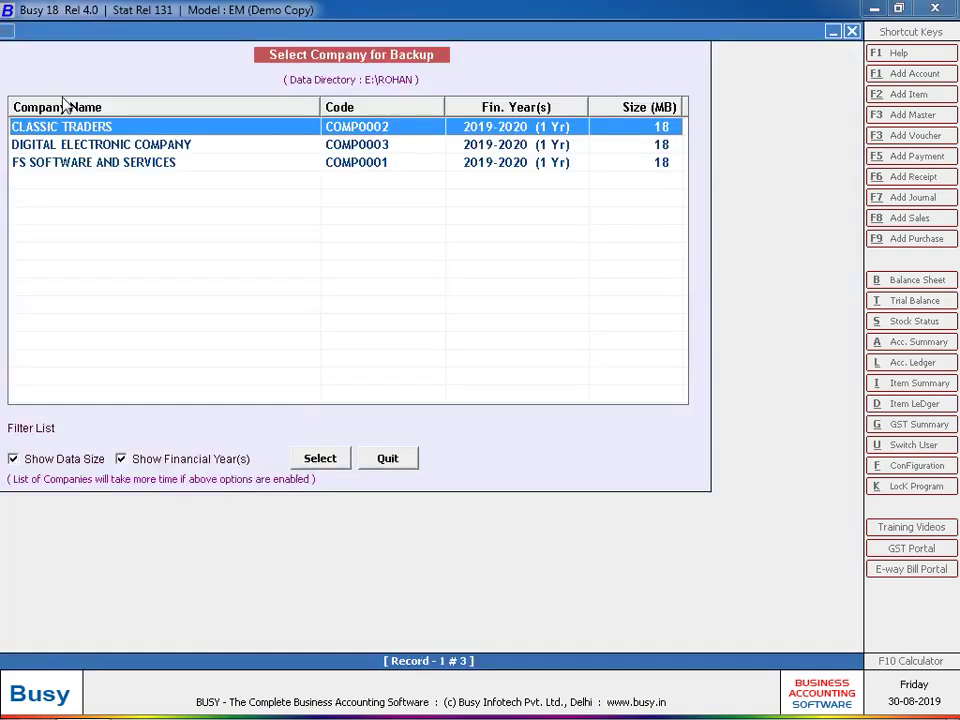
{"action": "left_click", "coordinate": [75, 148]}
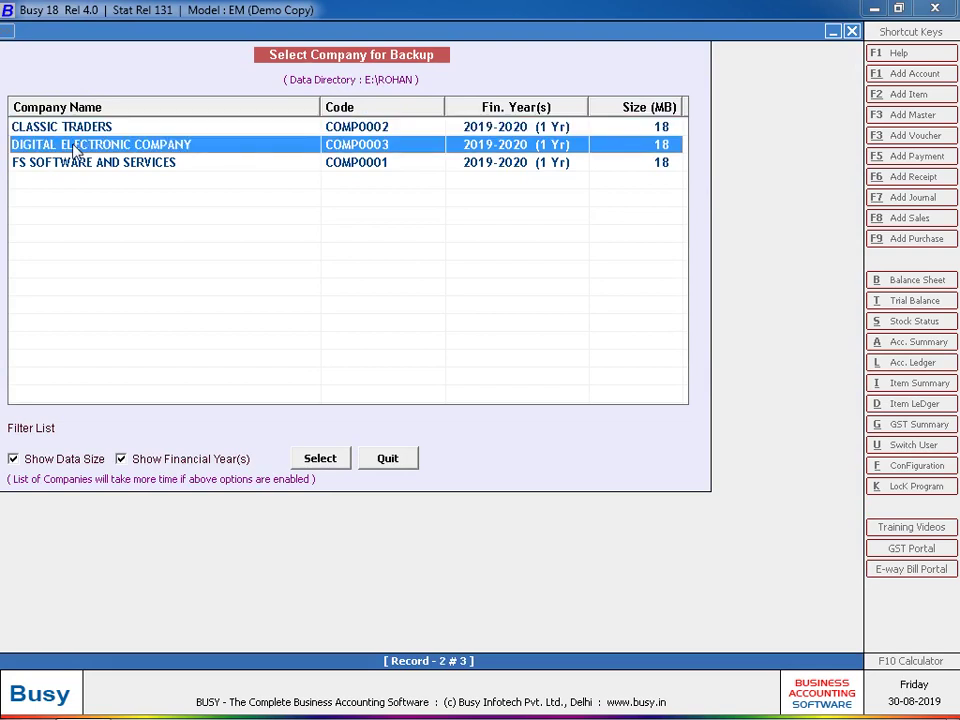
{"action": "double_click", "coordinate": [75, 148]}
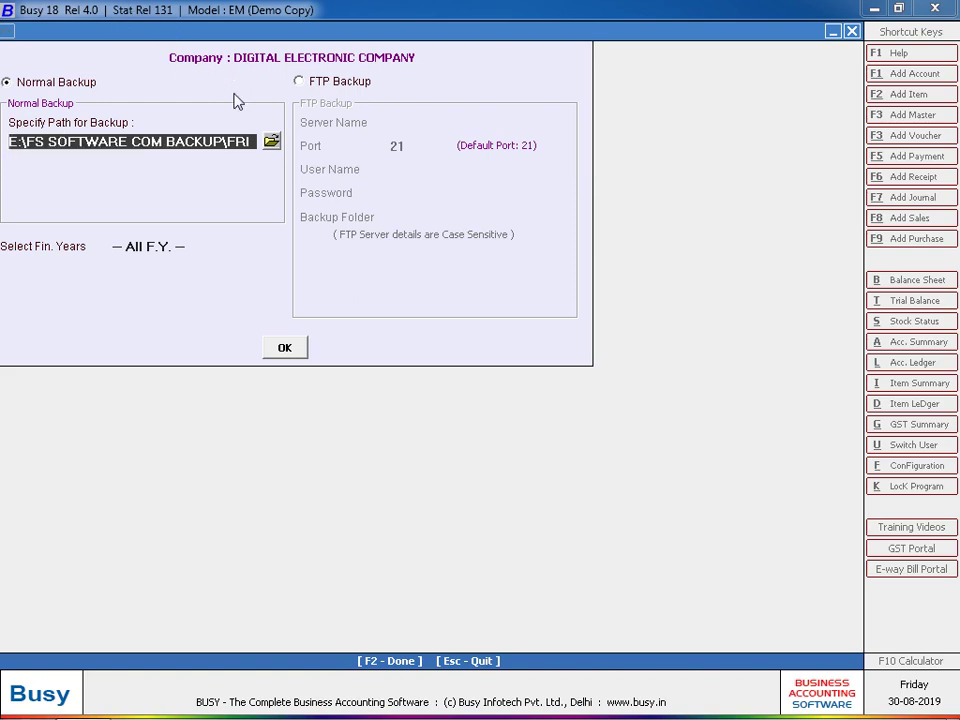
{"action": "left_click", "coordinate": [271, 141]}
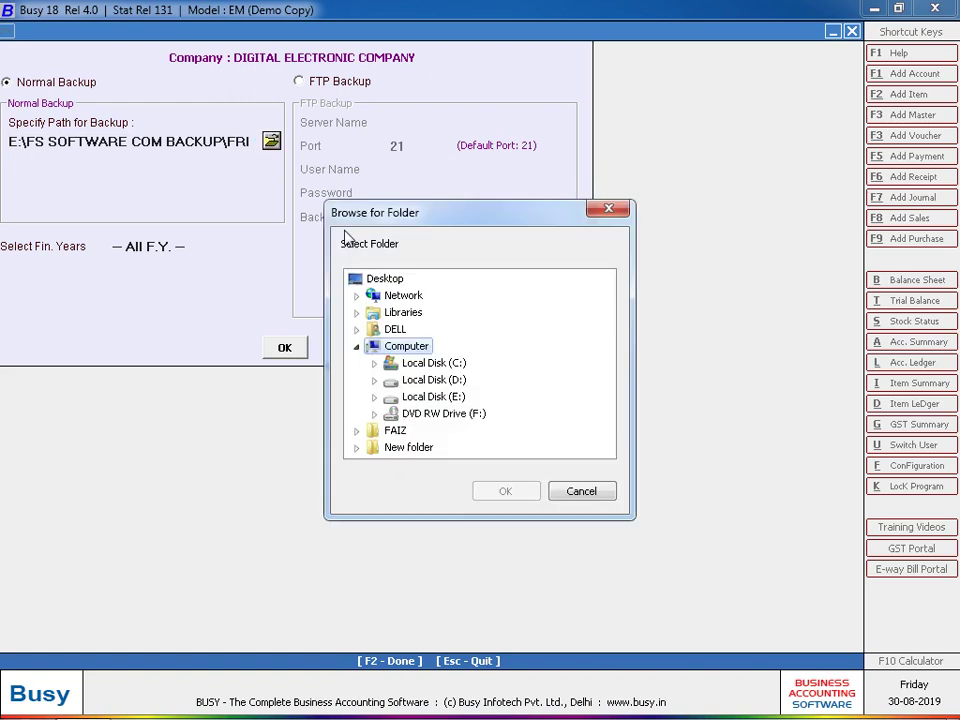
{"action": "double_click", "coordinate": [433, 382]}
{"action": "left_click", "coordinate": [433, 397]}
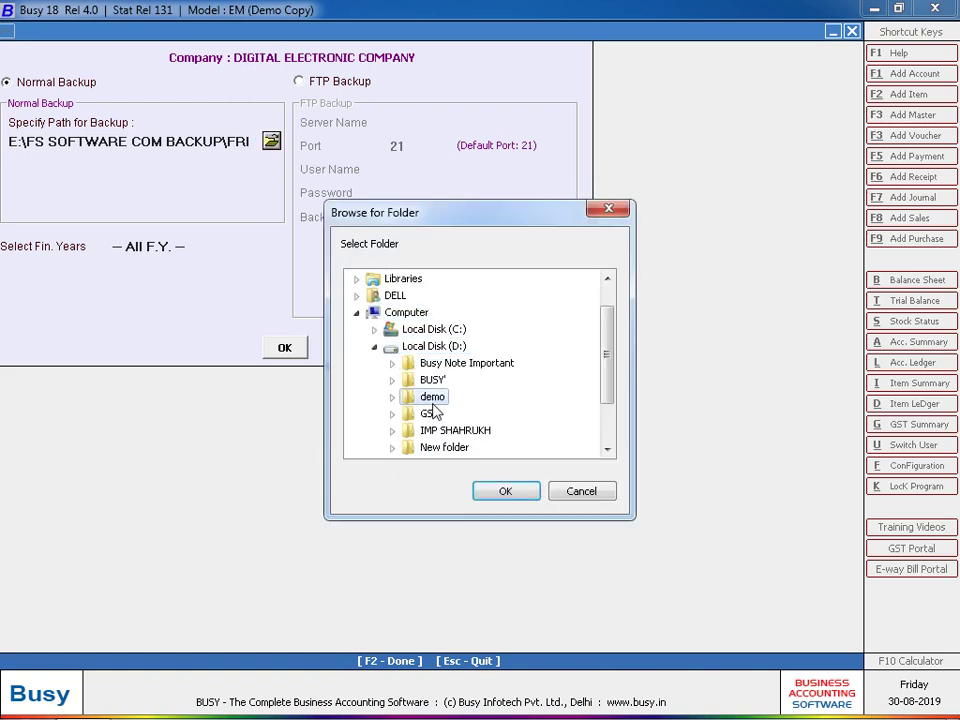
{"action": "left_click", "coordinate": [500, 490]}
- Run the backup for all financial years and decline a second copy
{"action": "left_click", "coordinate": [285, 347]}
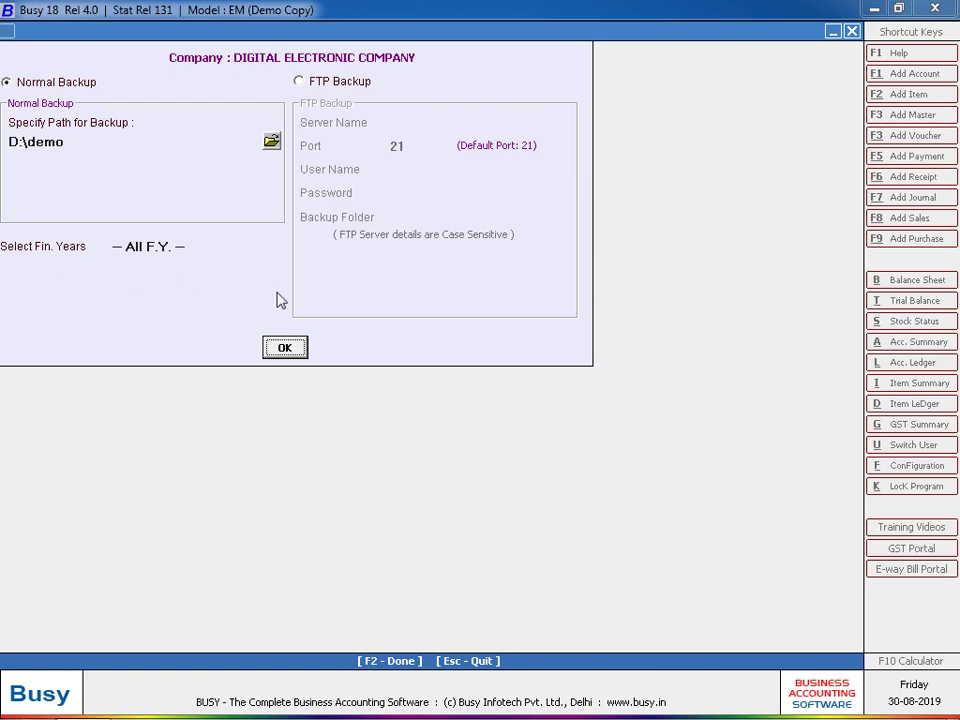
{"action": "left_click", "coordinate": [293, 355]}
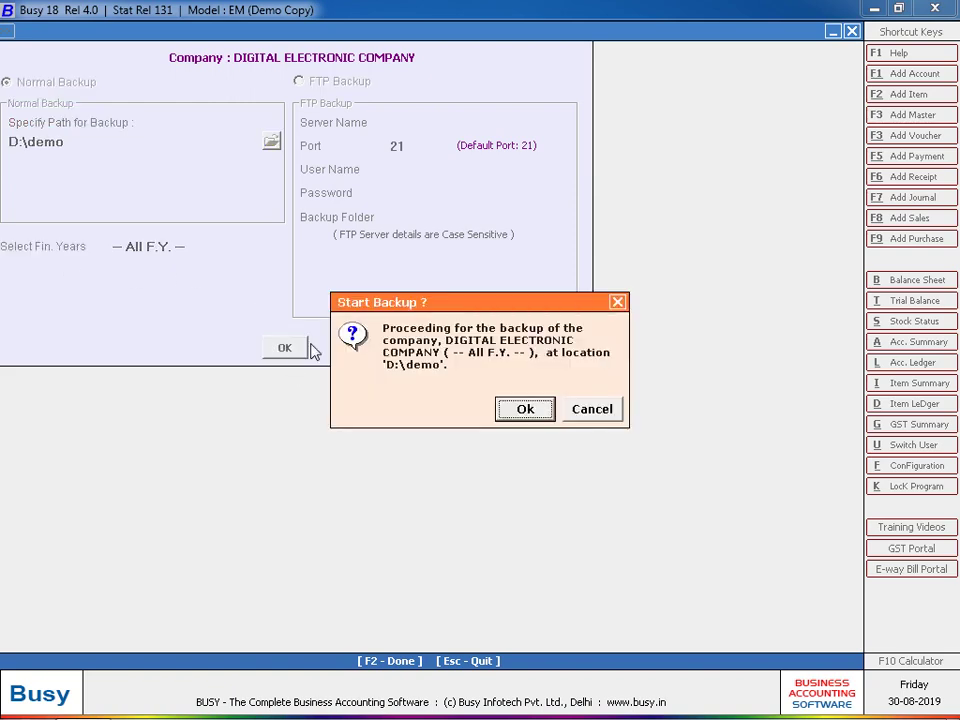
{"action": "key", "text": "Return"}
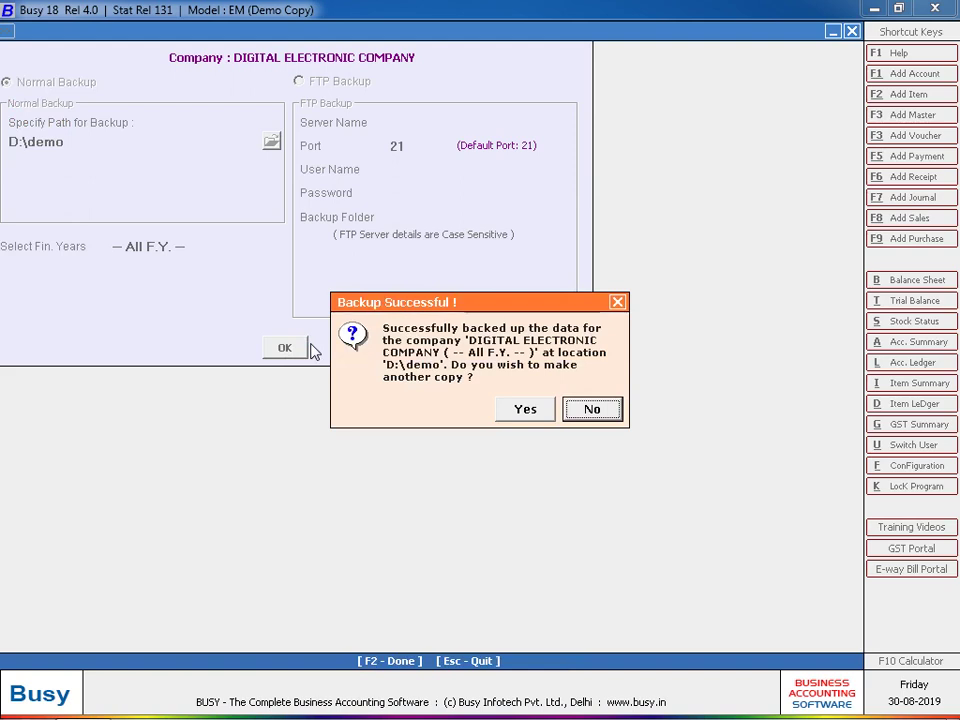
{"action": "key", "text": "Return"}
{"action": "key", "text": "Escape"}
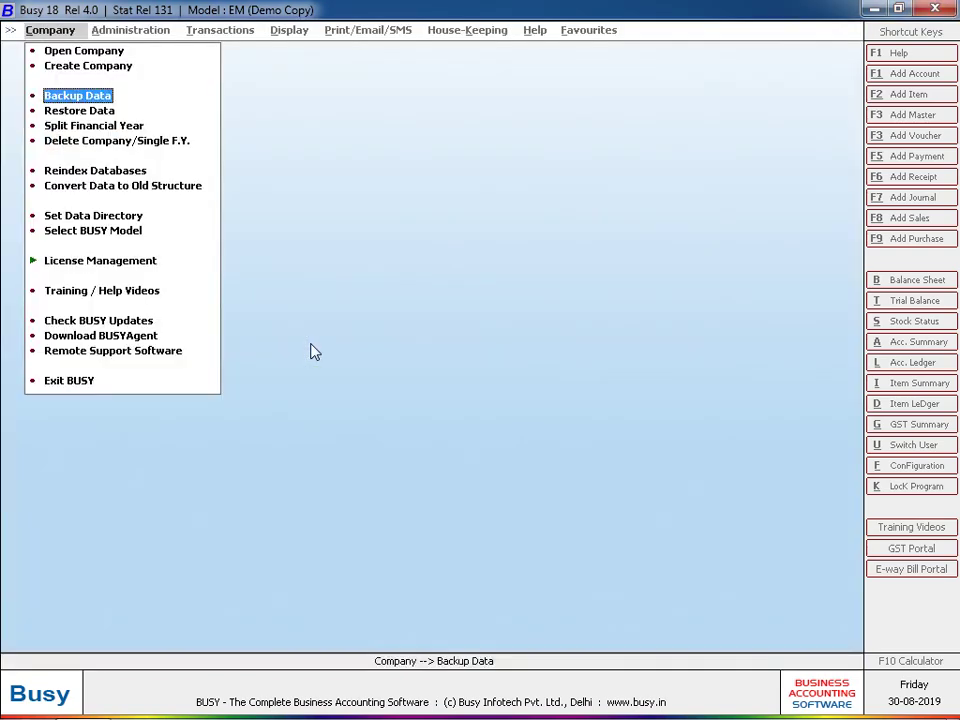
- Permanently delete DIGITAL ELECTRONIC COMPANY as a complete company
{"action": "key", "text": "Down"}
{"action": "key", "text": "Down"}
{"action": "key", "text": "Down"}
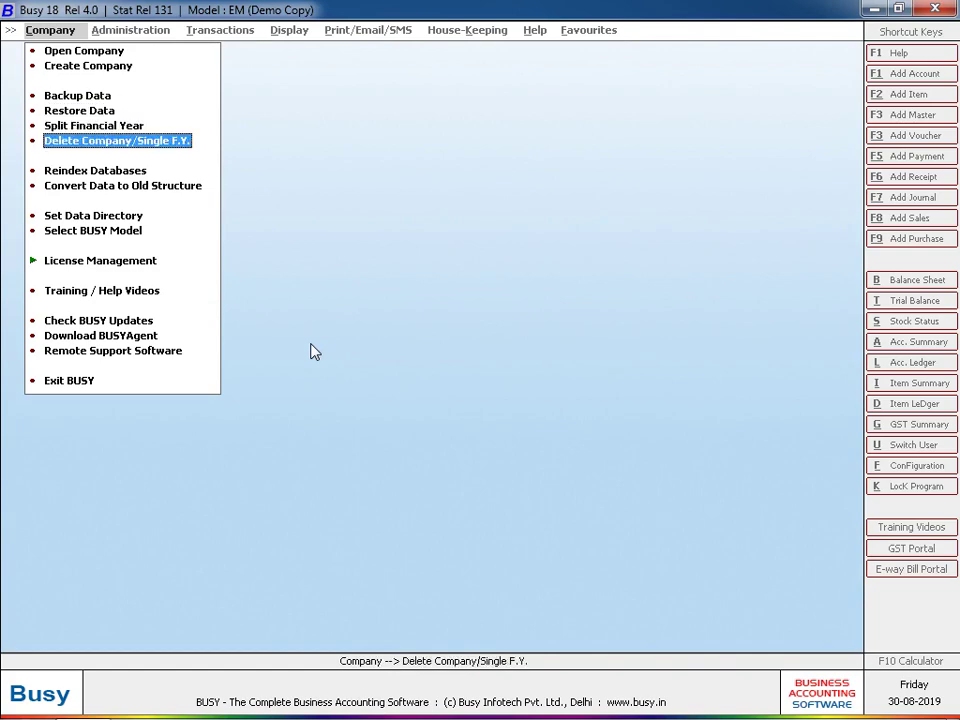
{"action": "key", "text": "Return"}
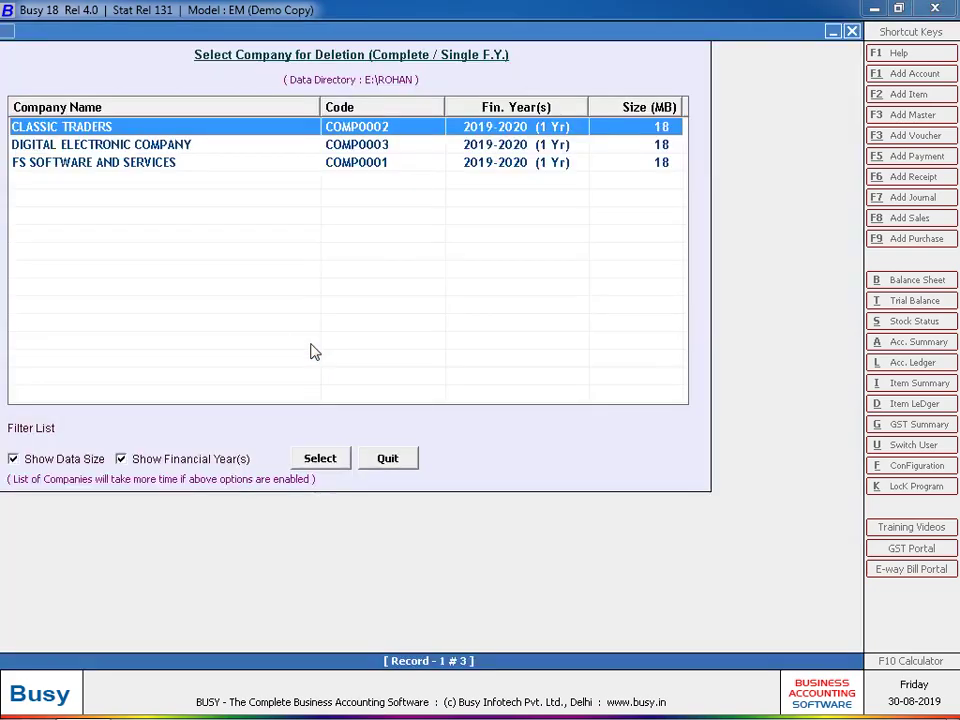
{"action": "key", "text": "Escape"}
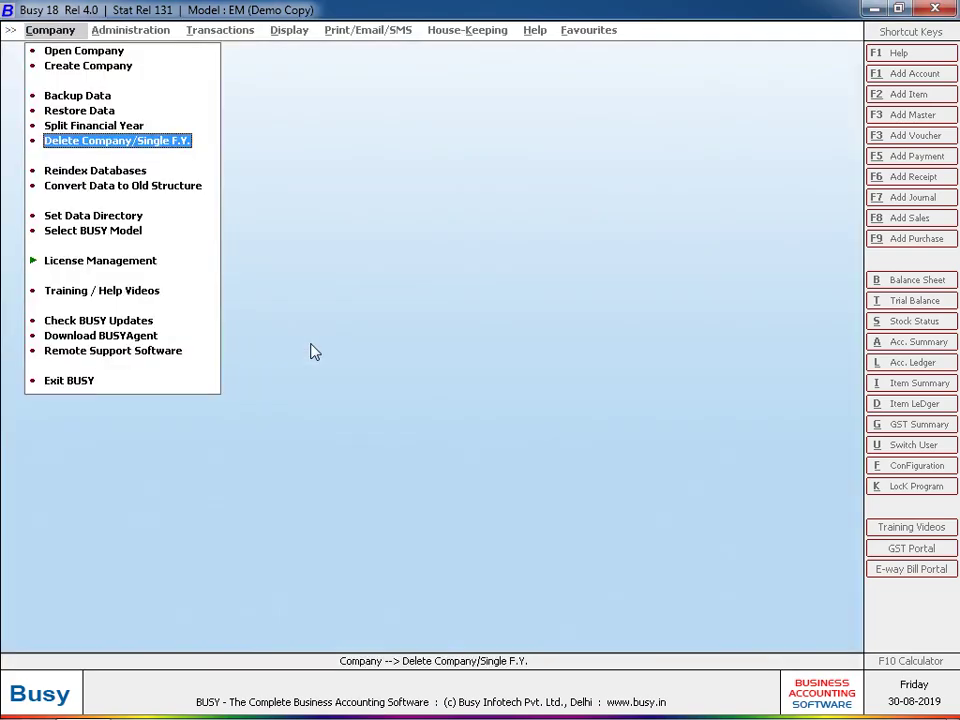
{"action": "key", "text": "Return"}
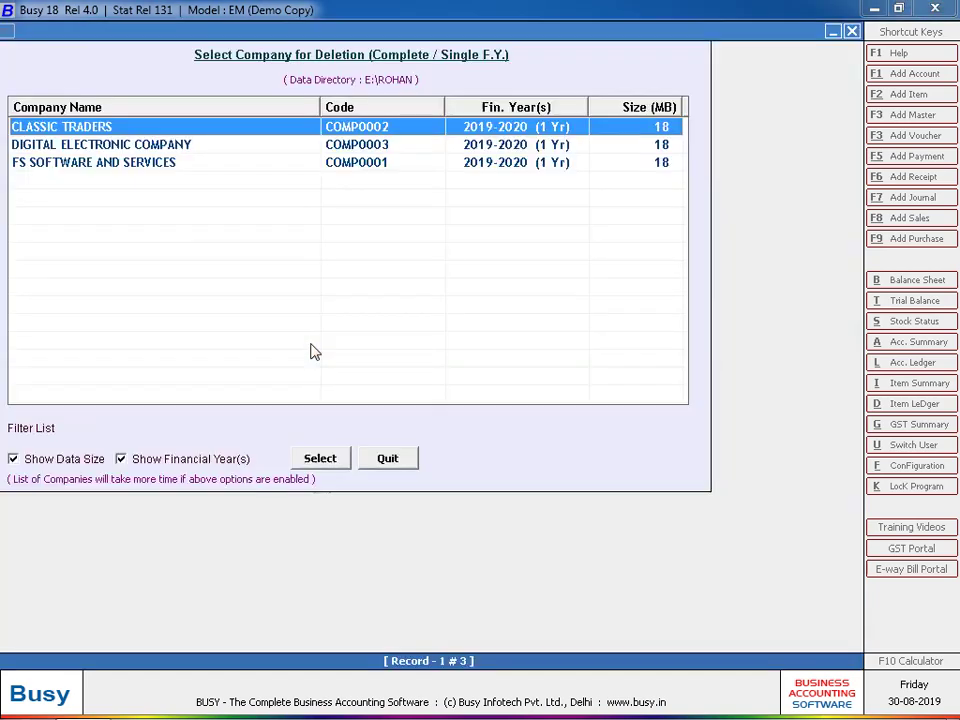
{"action": "key", "text": "Down"}
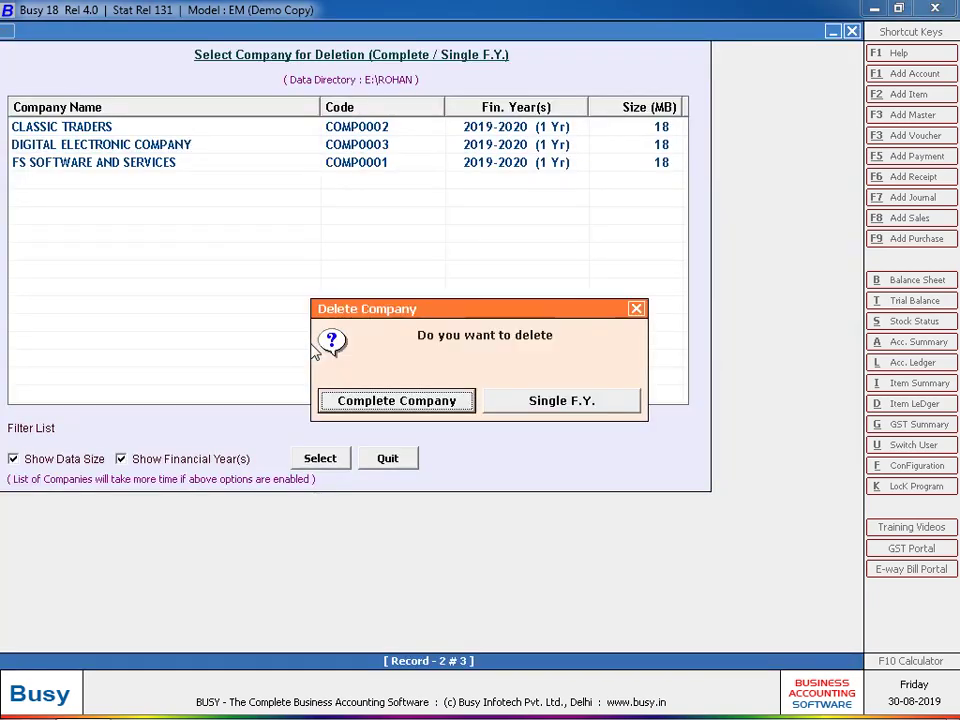
{"action": "key", "text": "Return"}
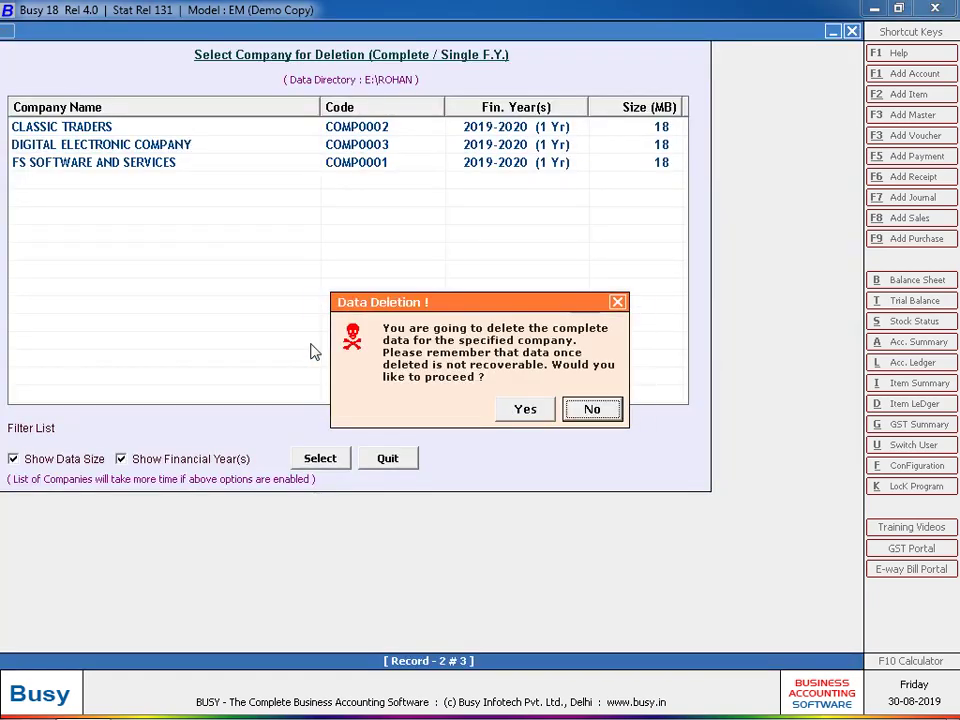
{"action": "key", "text": "Left"}
{"action": "key", "text": "Return"}
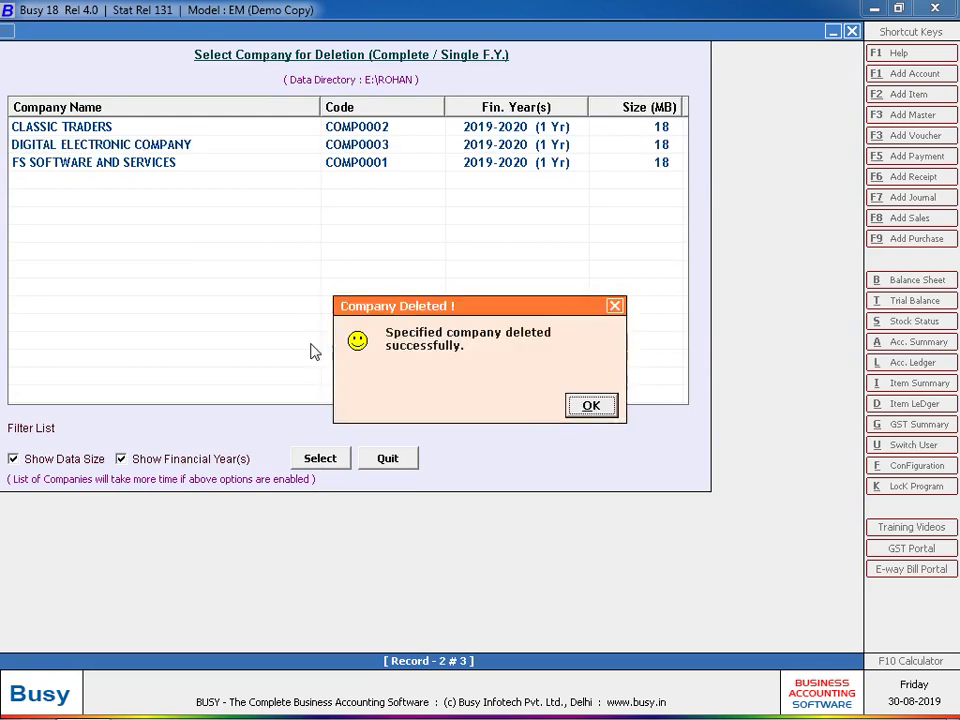
{"action": "key", "text": "Return"}
- Check the Open Company list: only CLASSIC TRADERS and FS SOFTWARE AND SERVICES remain
{"action": "key", "text": "Up"}
{"action": "key", "text": "Up"}
{"action": "key", "text": "Up"}
{"action": "key", "text": "Up"}
{"action": "key", "text": "Up"}
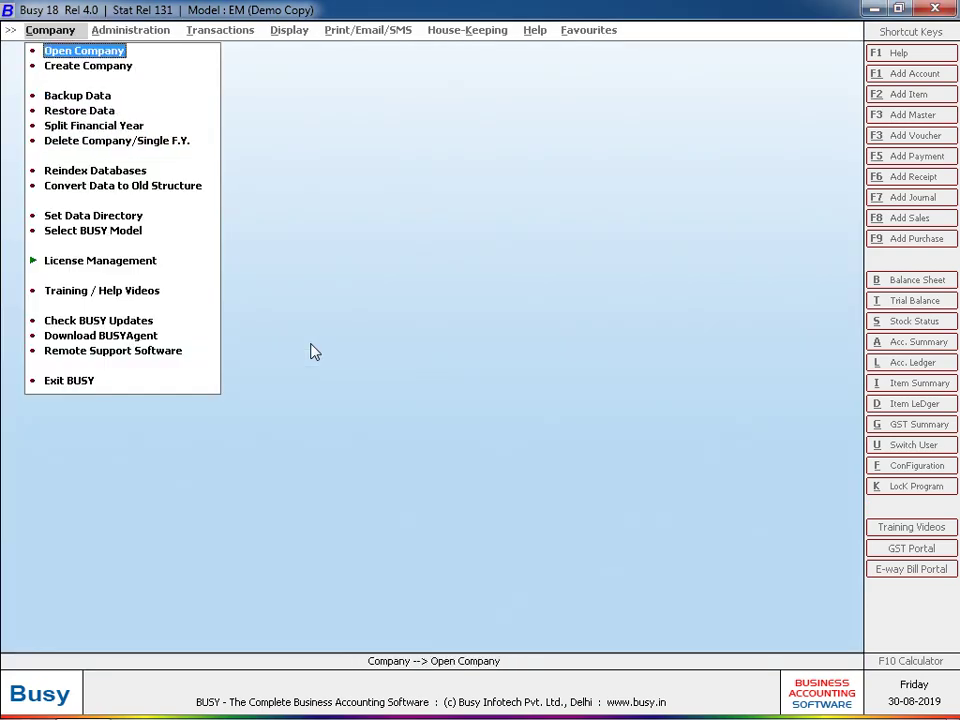
{"action": "key", "text": "Return"}
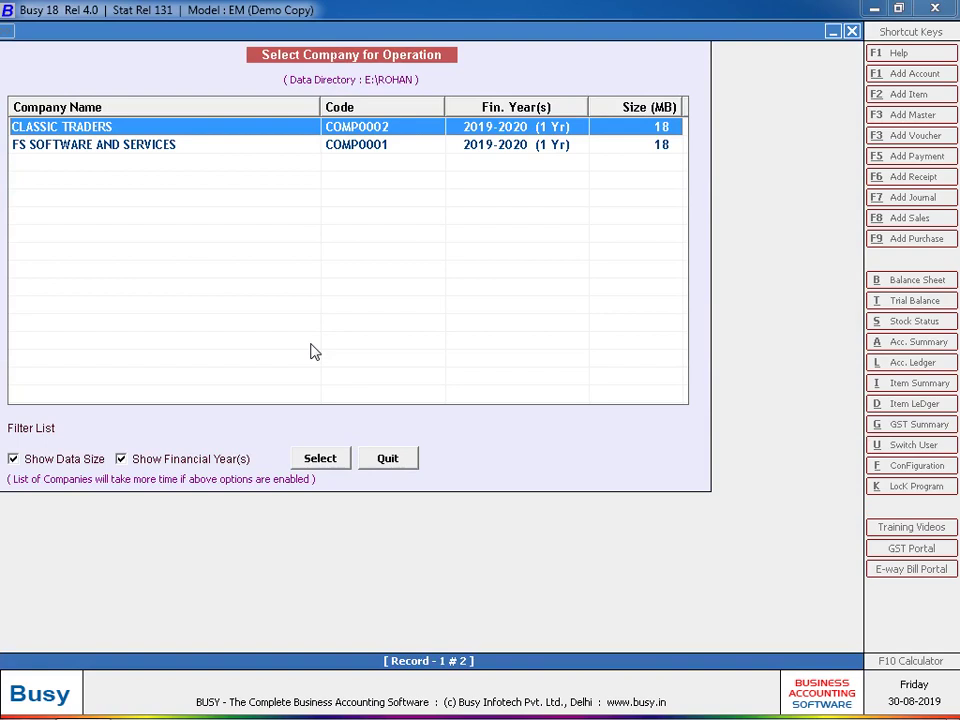
{"action": "key", "text": "Escape"}
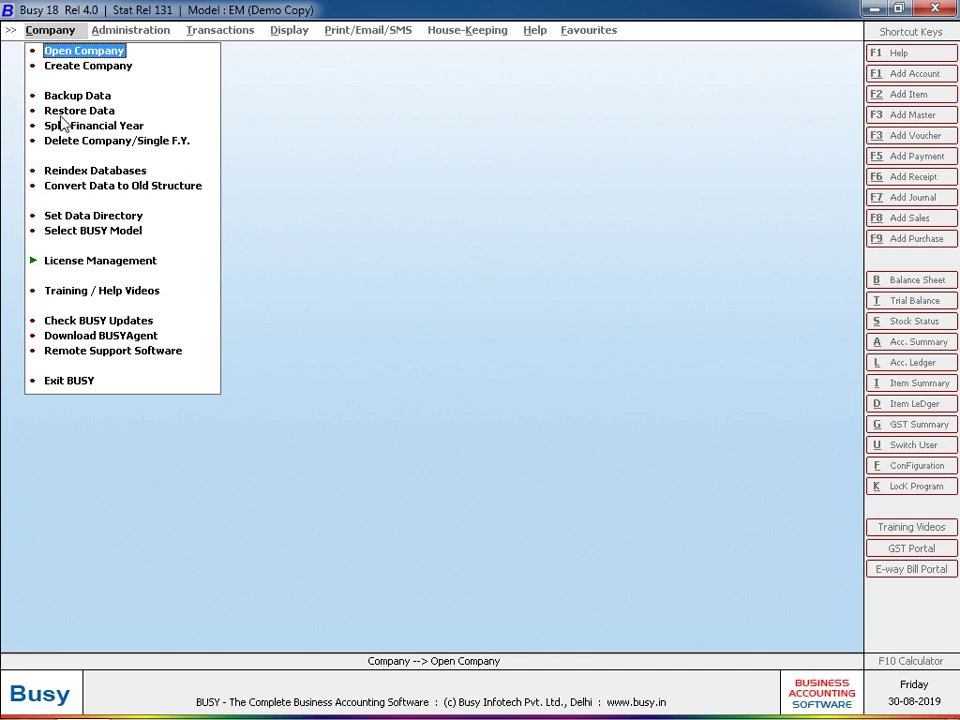
- Restore DIGITAL ELECTRONIC COMPANY's data from the D:\demo backup
{"action": "left_click", "coordinate": [61, 116]}
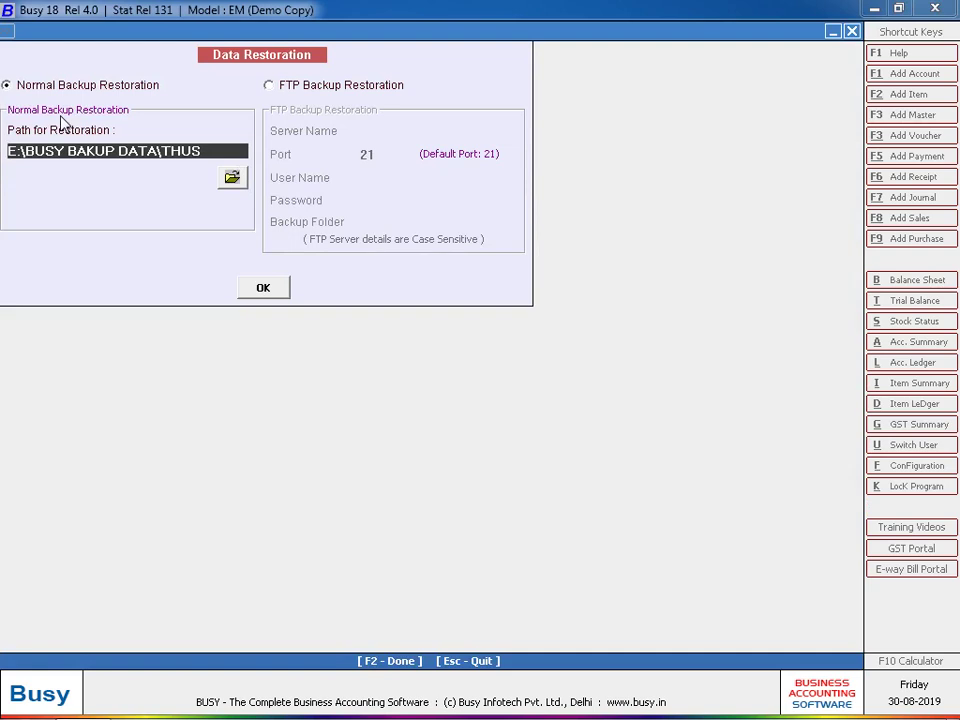
{"action": "left_click", "coordinate": [232, 178]}
{"action": "double_click", "coordinate": [392, 379]}
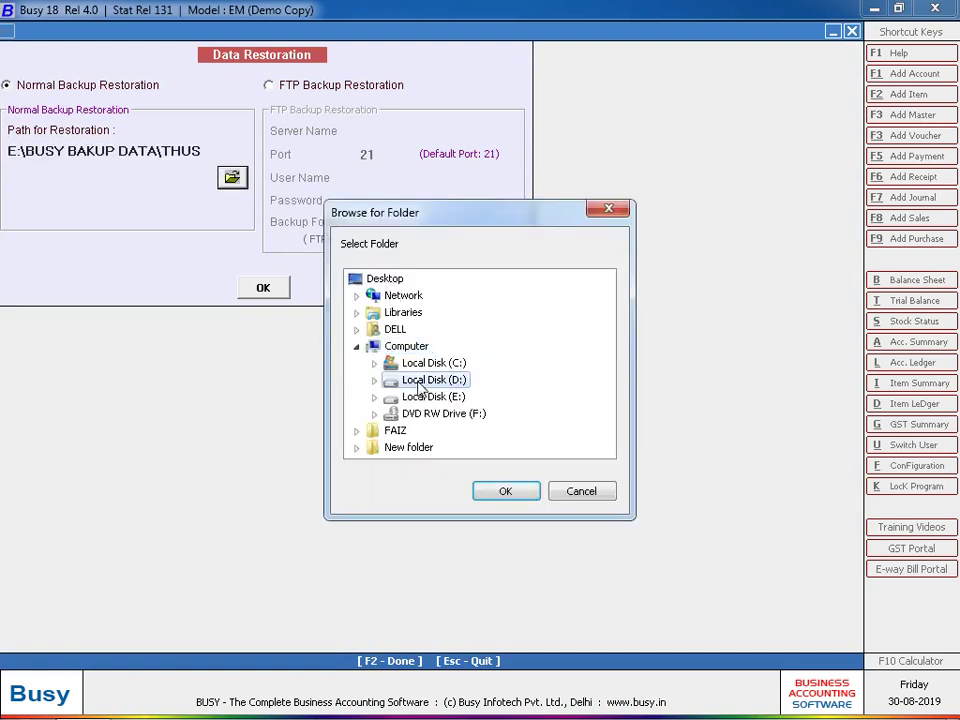
{"action": "left_click", "coordinate": [430, 397]}
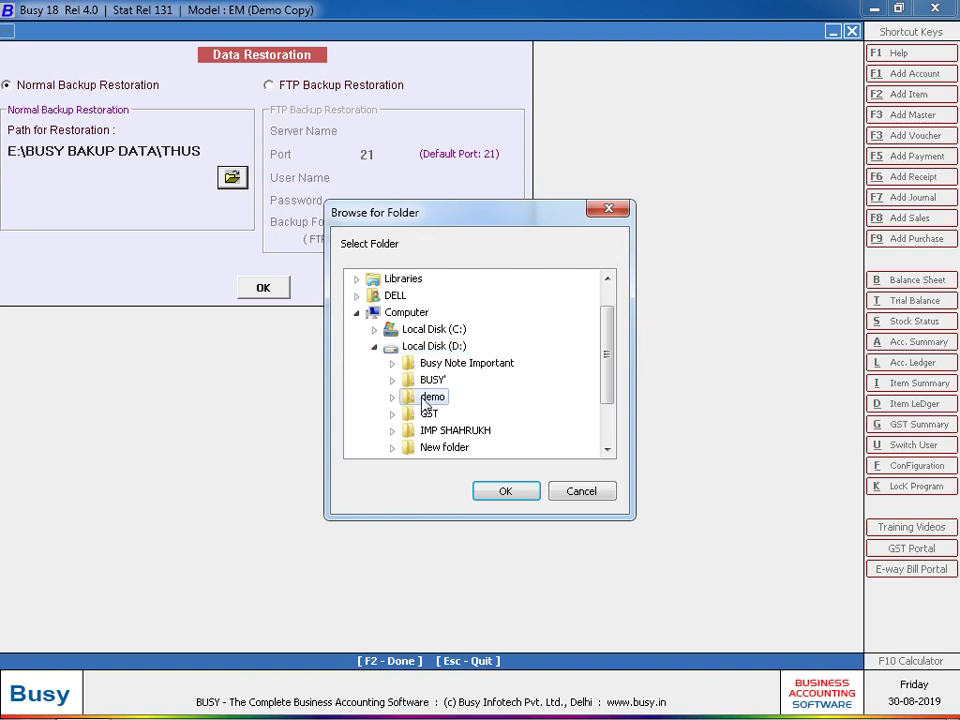
{"action": "left_click", "coordinate": [521, 500]}
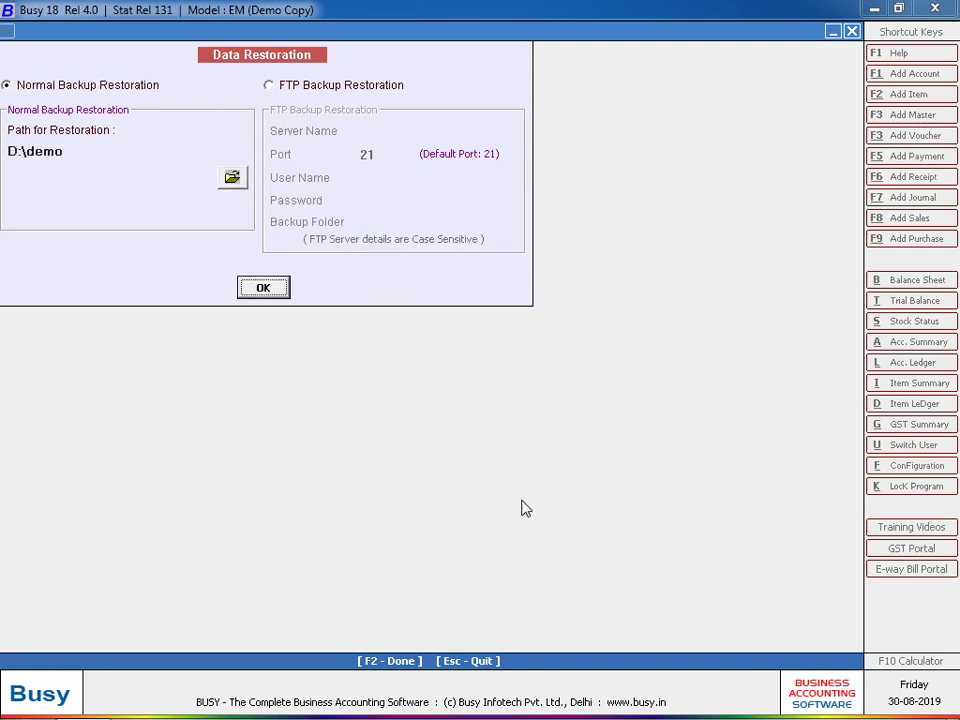
{"action": "left_click", "coordinate": [264, 288]}
{"action": "left_click", "coordinate": [518, 414]}
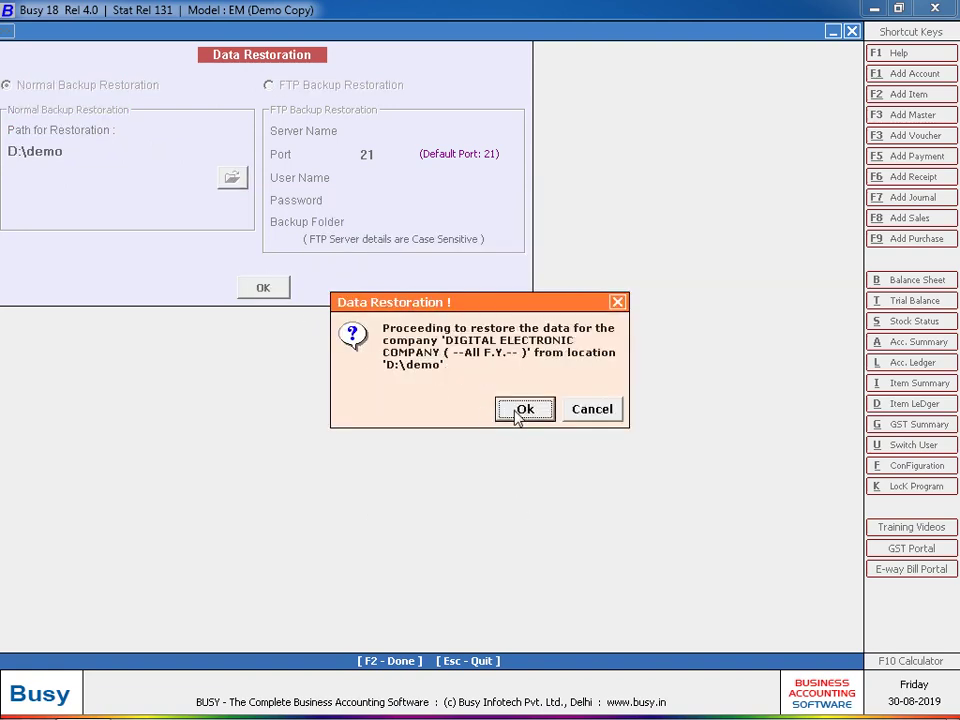
{"action": "left_click", "coordinate": [518, 413]}
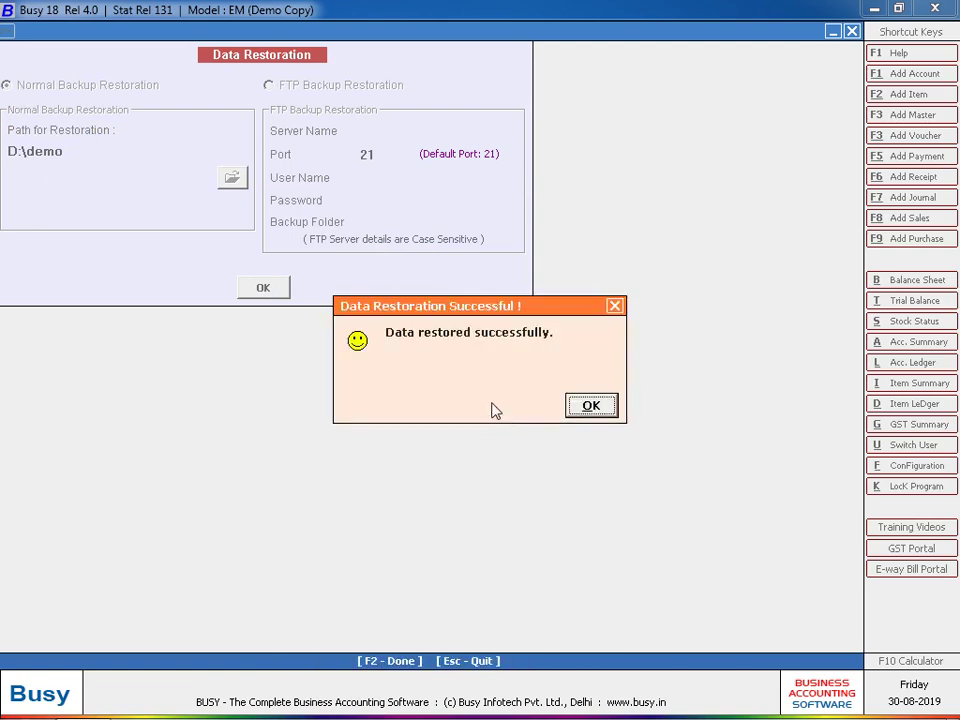
{"action": "key", "text": "Return"}
- Close the restoration form and bring up the Open Company list
{"action": "key", "text": "Escape"}
{"action": "key", "text": "Up"}
{"action": "key", "text": "Up"}
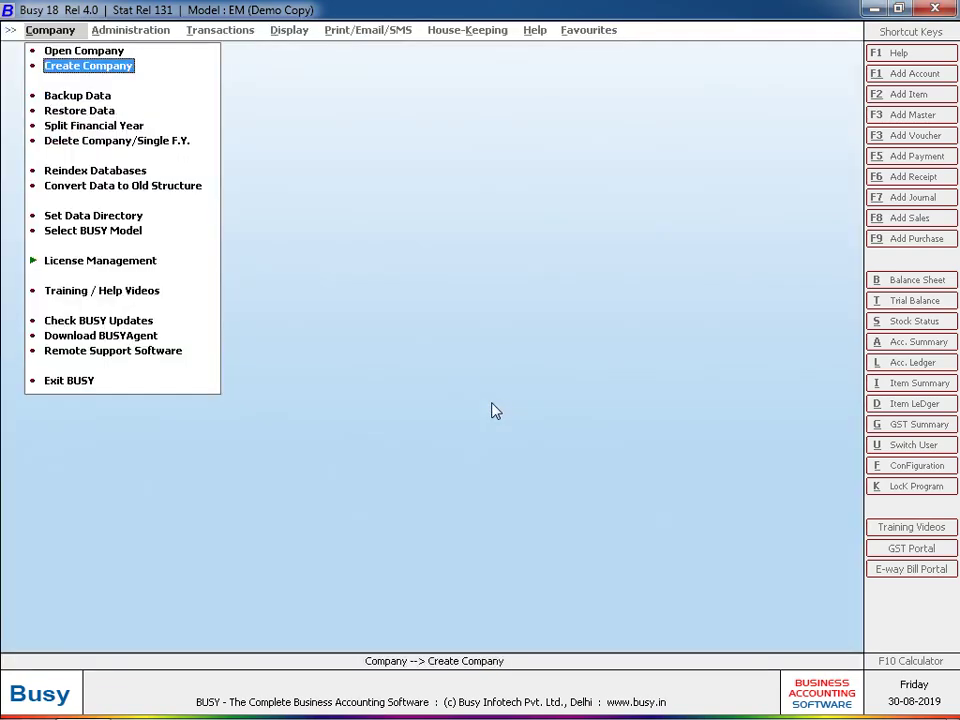
{"action": "key", "text": "Up"}
{"action": "key", "text": "Return"}
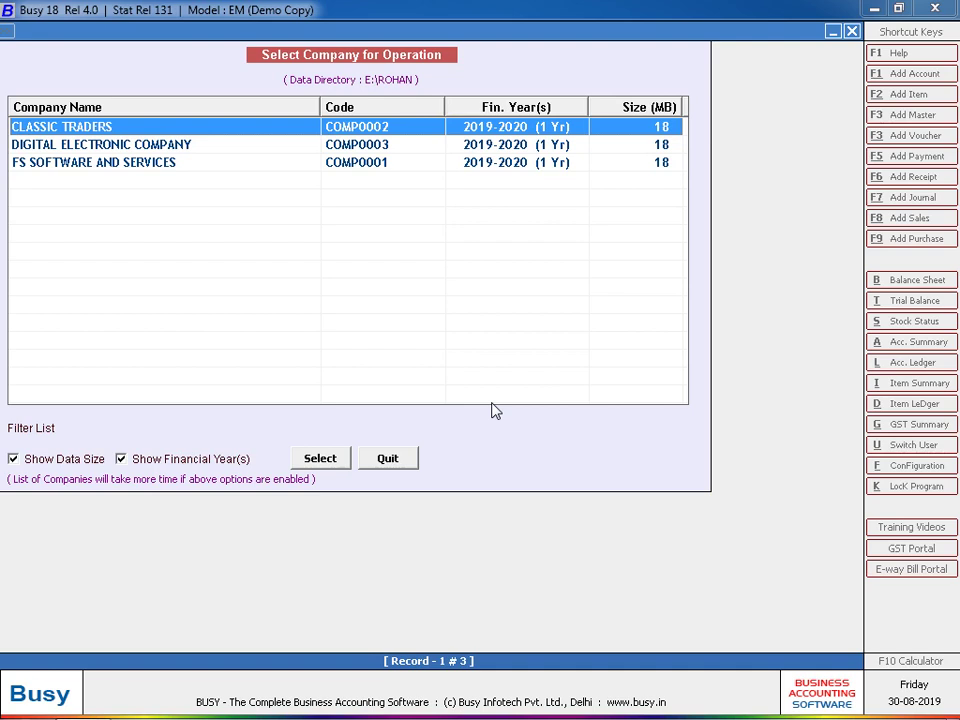
- Open DIGITAL ELECTRONIC COMPANY and go to its Backup Configuration settings
{"action": "key", "text": "Down"}
{"action": "key", "text": "Return"}
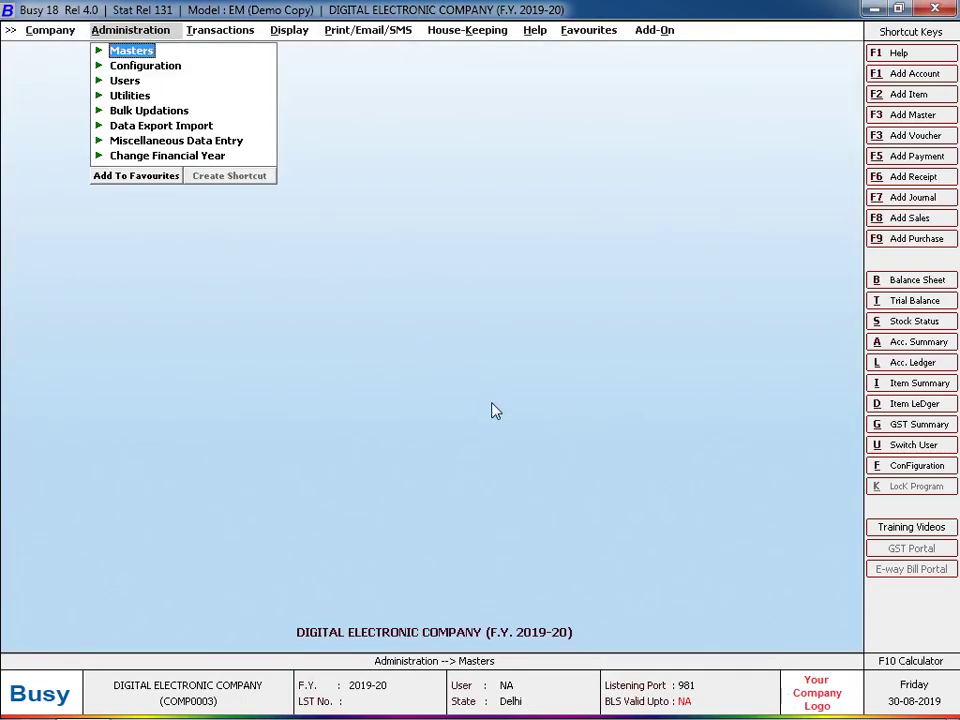
{"action": "key", "text": "Down"}
{"action": "key", "text": "Return"}
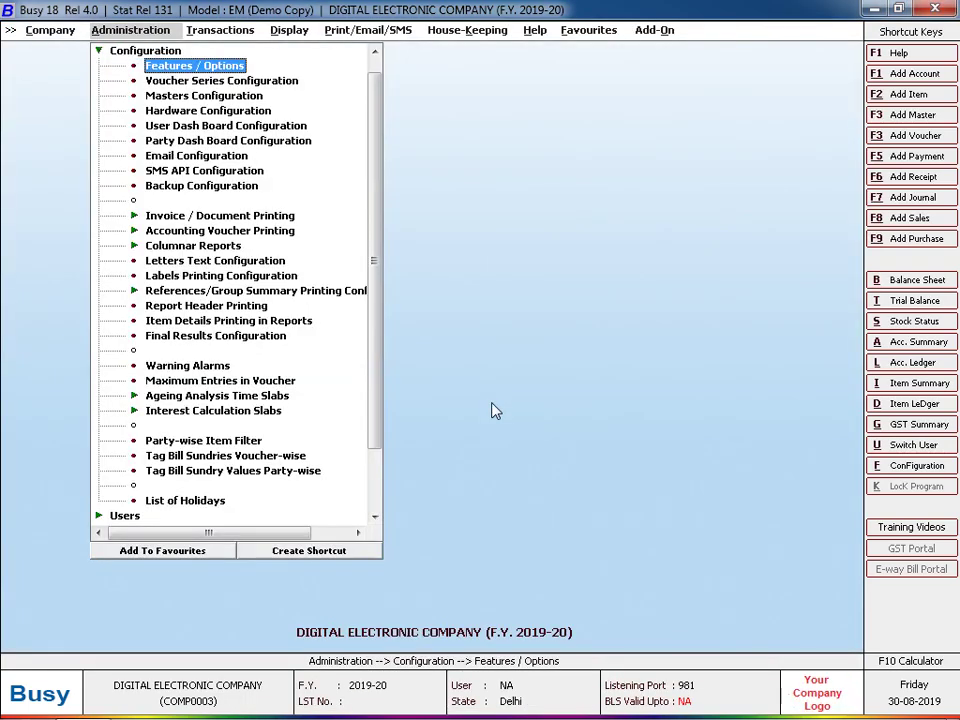
{"action": "key", "text": "Down"}
{"action": "key", "text": "Down"}
{"action": "key", "text": "Down"}
{"action": "key", "text": "Down"}
{"action": "key", "text": "Down"}
{"action": "key", "text": "Down"}
{"action": "key", "text": "Down"}
{"action": "key", "text": "Down"}
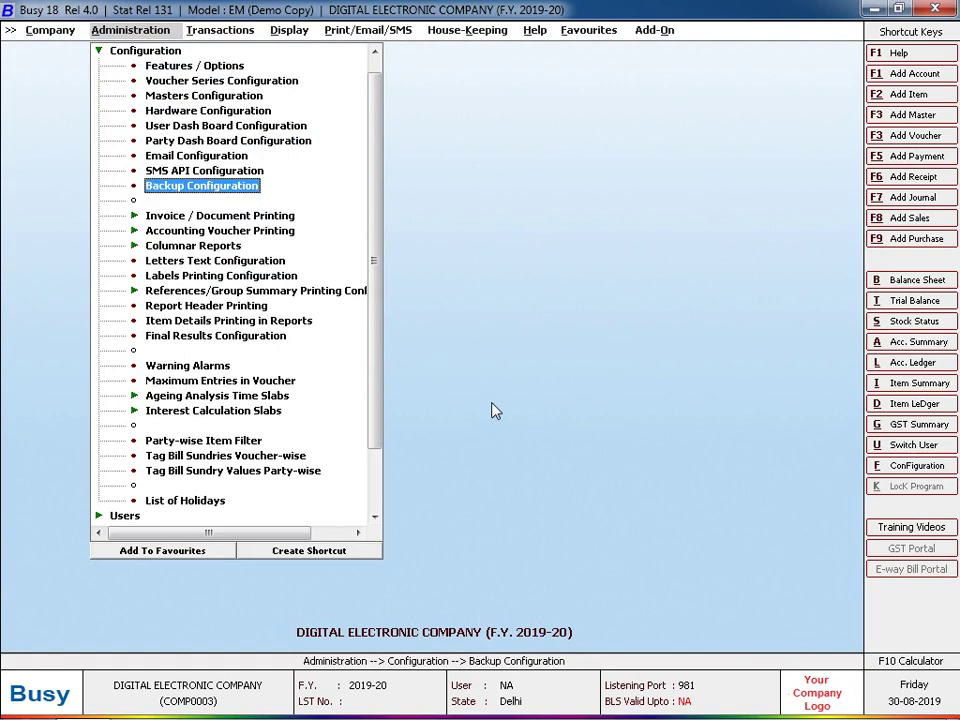
{"action": "key", "text": "Return"}
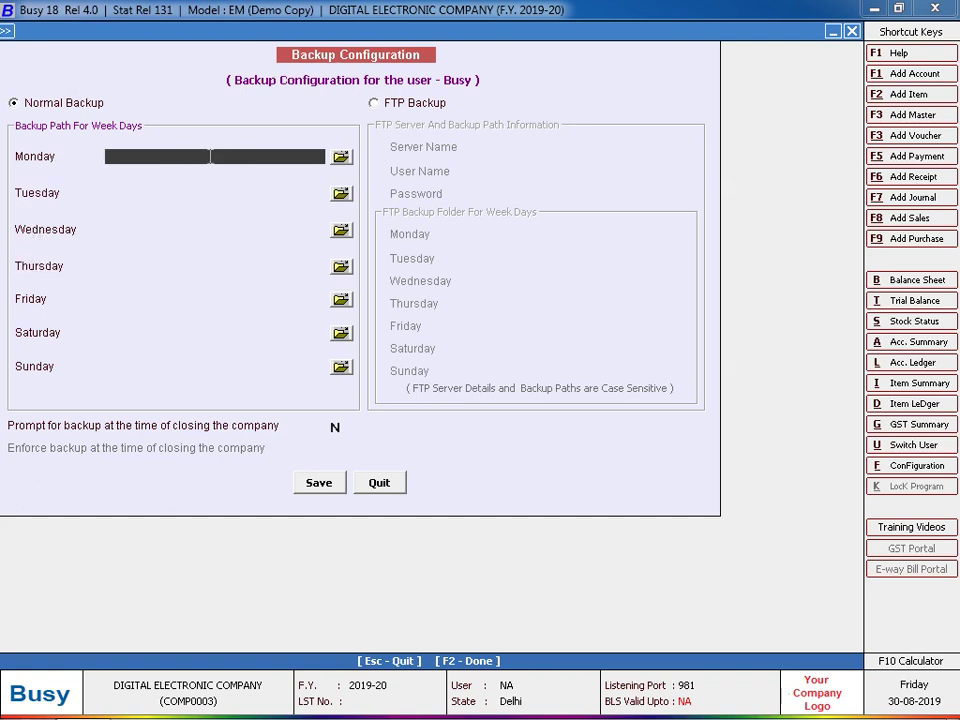
- Set Monday's backup path to D:\DATA\MON and create that folder
{"action": "type", "text": "D:\\DATA\\MON"}
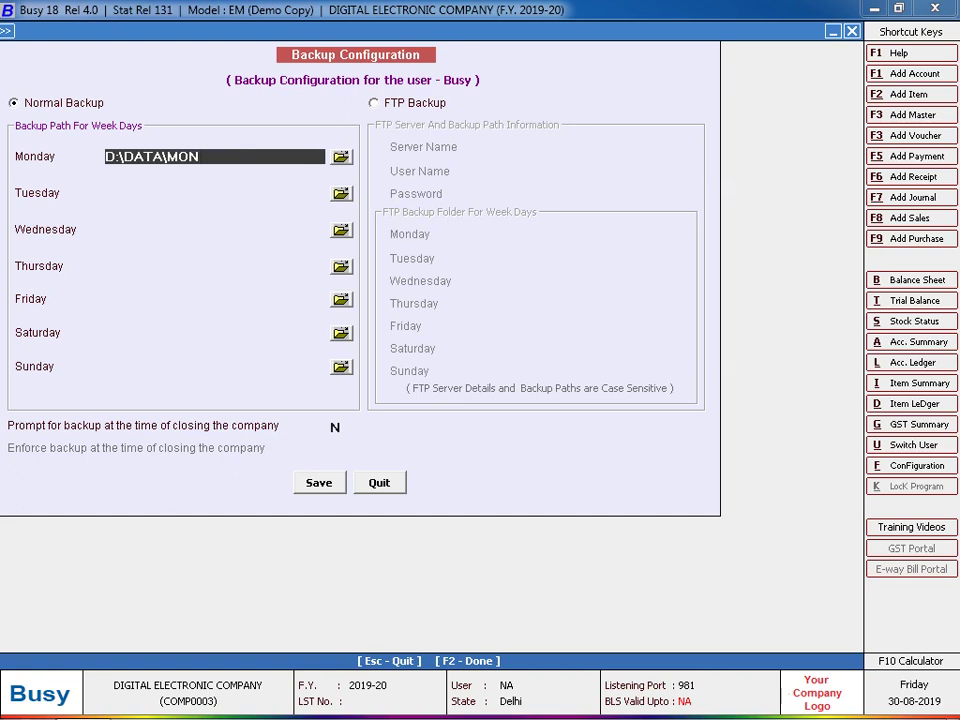
{"action": "key", "text": "Return"}
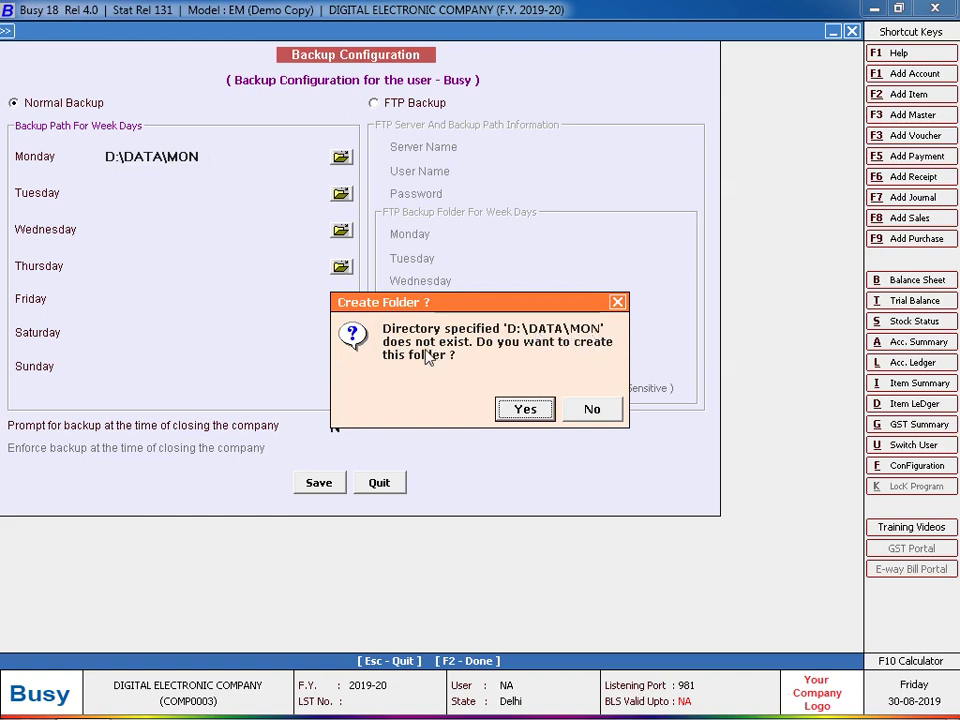
{"action": "left_click", "coordinate": [520, 410]}
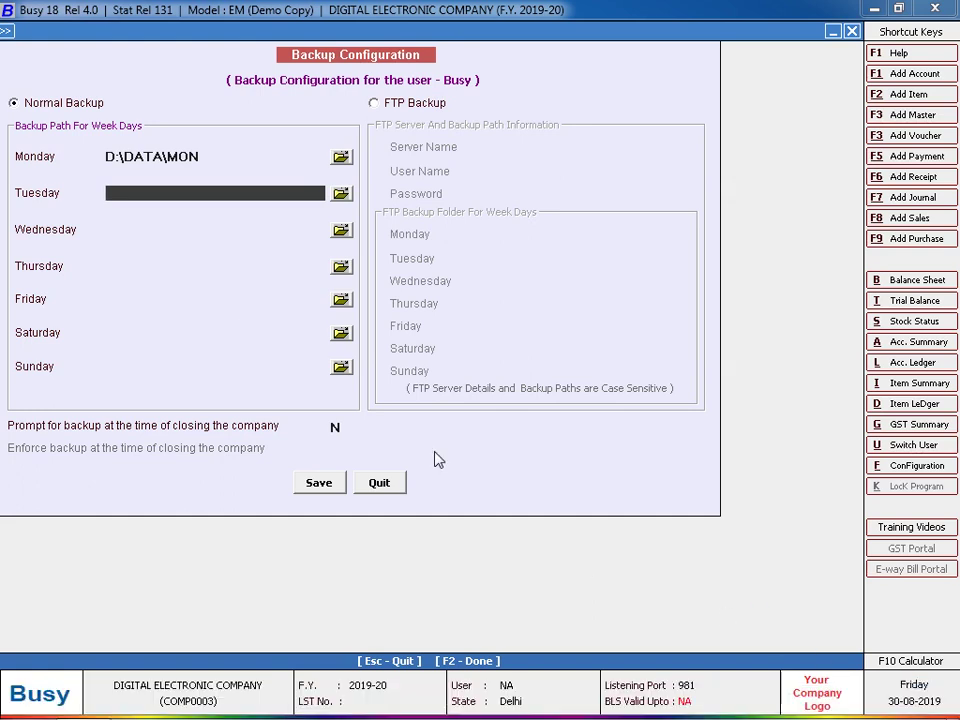
{"action": "left_click", "coordinate": [107, 160]}
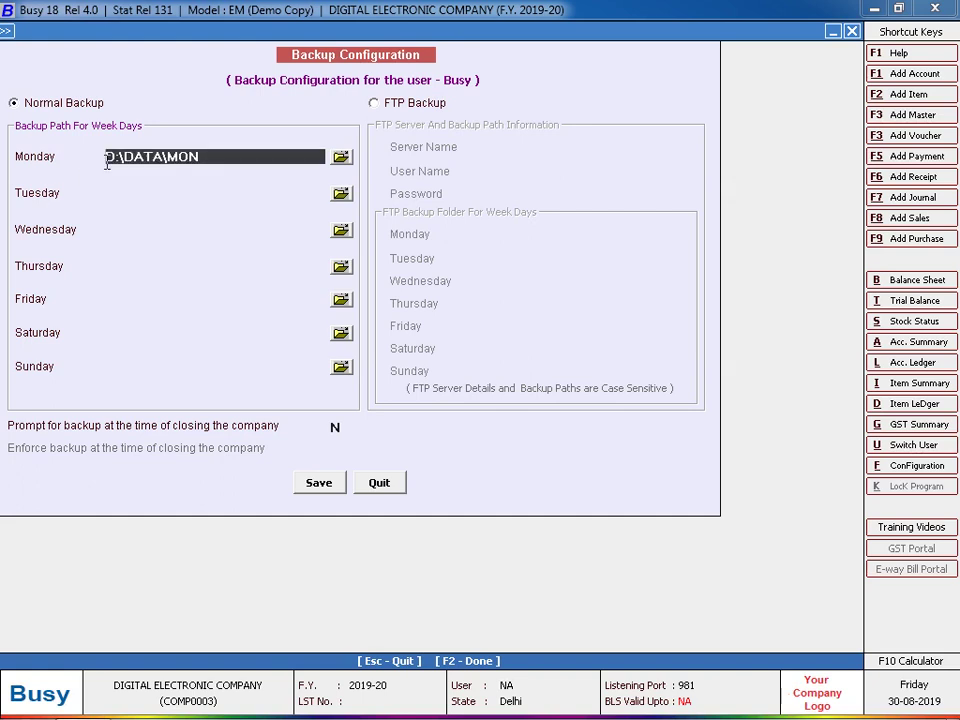
{"action": "left_click_drag", "start_coordinate": [107, 165], "coordinate": [121, 165]}
- Set Tuesday and Wednesday paths to D:\DATA\TUE and D:\DATA\WED, creating both folders
{"action": "left_click", "coordinate": [120, 190]}
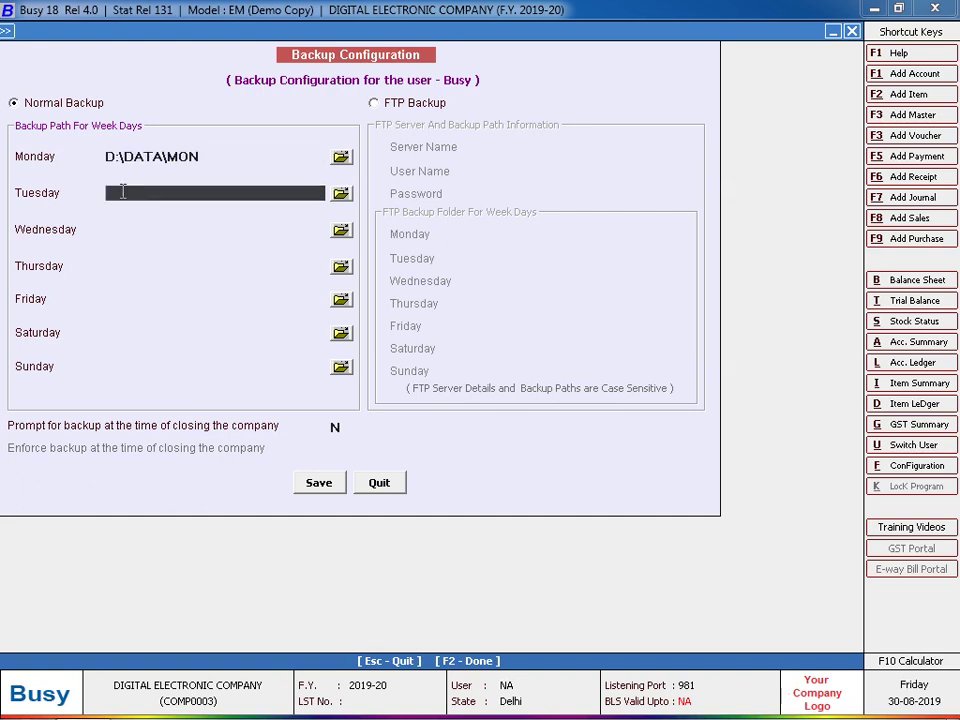
{"action": "type", "text": "D:\\DATA\\TUE"}
{"action": "key", "text": "Return"}
{"action": "key", "text": "Return"}
{"action": "type", "text": "D"}
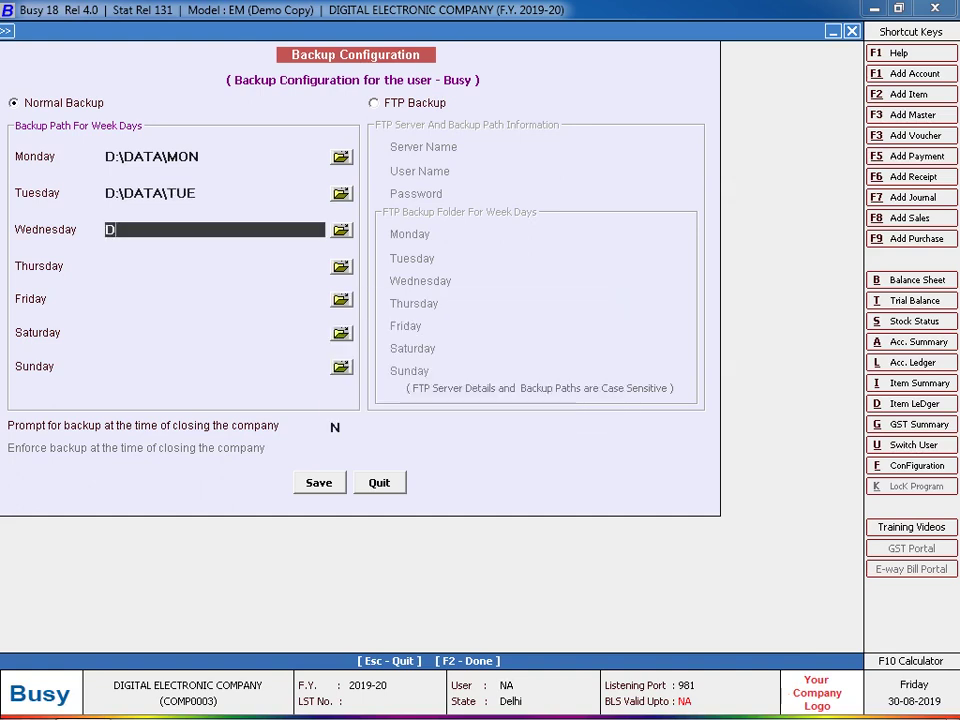
{"action": "left_click", "coordinate": [118, 190]}
{"action": "key", "text": "Return"}
{"action": "type", "text": ":\\DATA\\"}
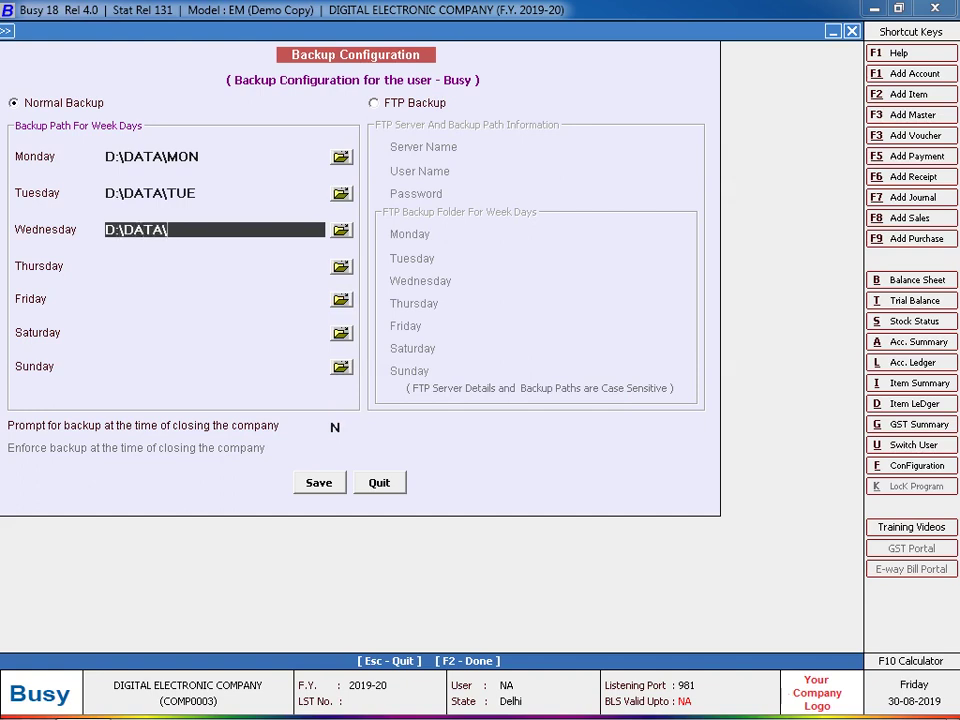
{"action": "type", "text": "WED"}
{"action": "key", "text": "Return"}
{"action": "key", "text": "Return"}
- Enter Thursday through Sunday paths: D:\DATA\THU, D:\DATA\FRI, D:\DATA\SAT and D:\DATA\SUN
{"action": "type", "text": "D:"}
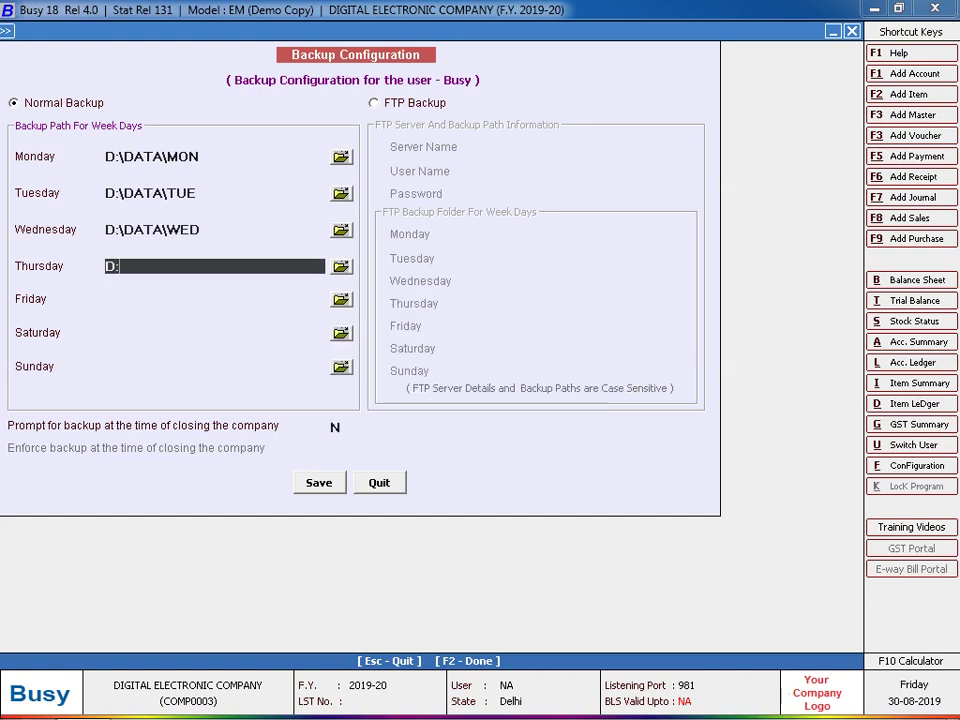
{"action": "type", "text": "\\DATA\\TH"}
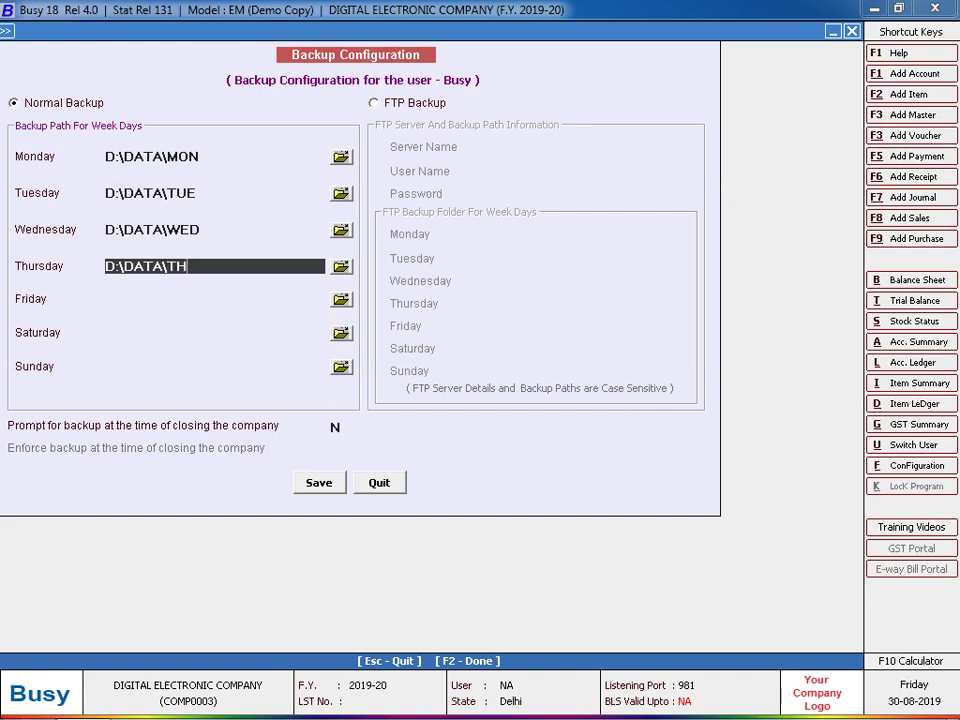
{"action": "type", "text": "U"}
{"action": "key", "text": "Return"}
{"action": "key", "text": "Return"}
{"action": "type", "text": "D:"}
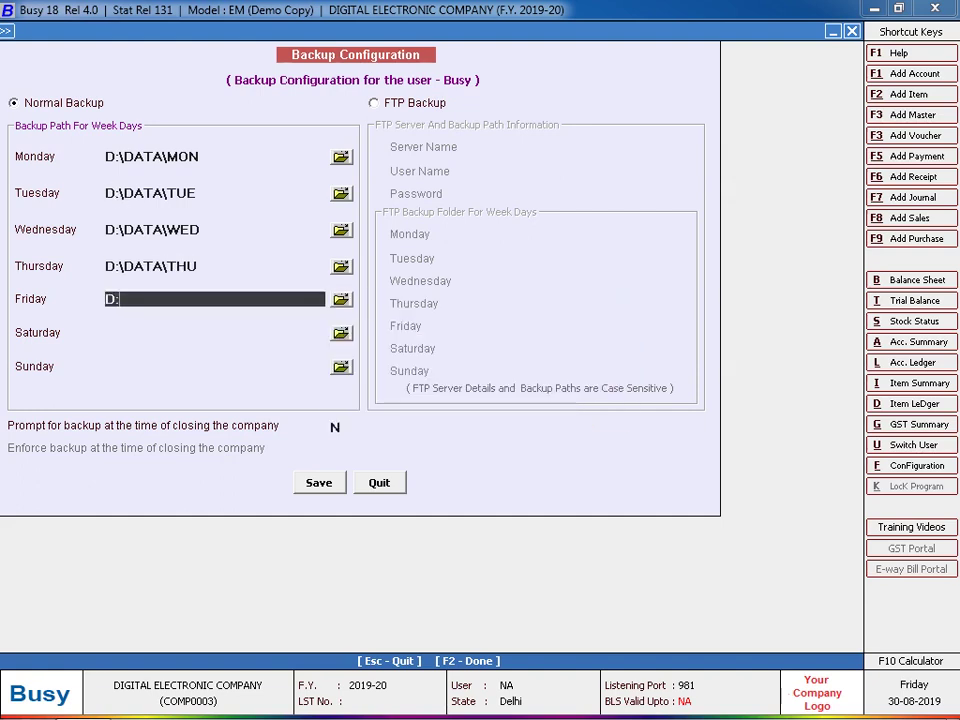
{"action": "type", "text": "\\DATA\\FR"}
{"action": "key", "text": "Return"}
{"action": "key", "text": "Right"}
{"action": "key", "text": "Return"}
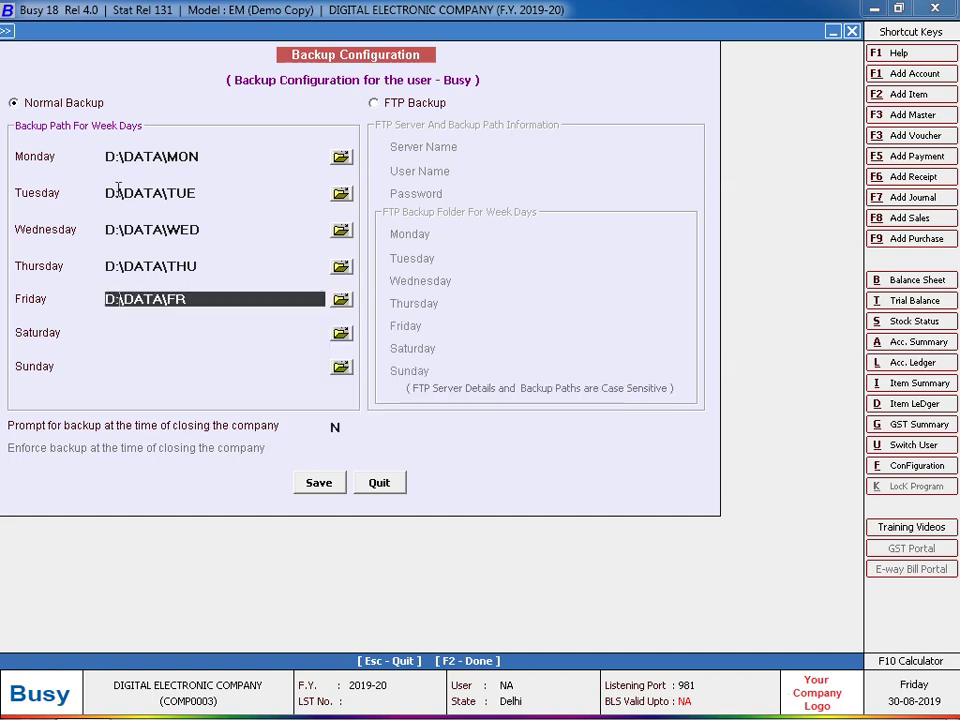
{"action": "type", "text": "I"}
{"action": "key", "text": "Return"}
{"action": "key", "text": "Return"}
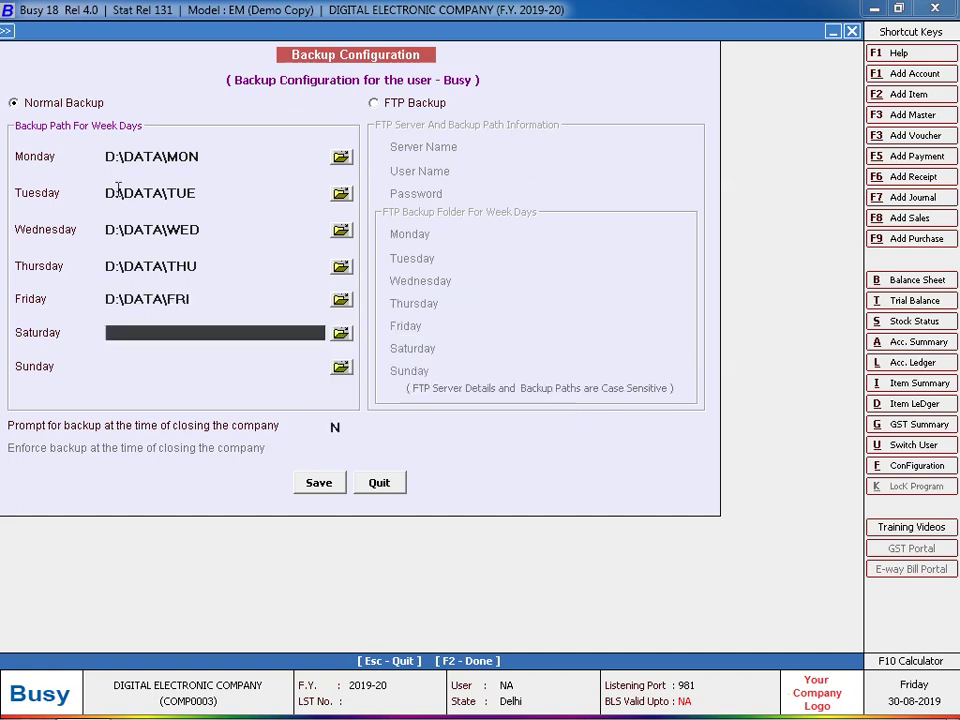
{"action": "type", "text": "D:\\DATA\\SAT"}
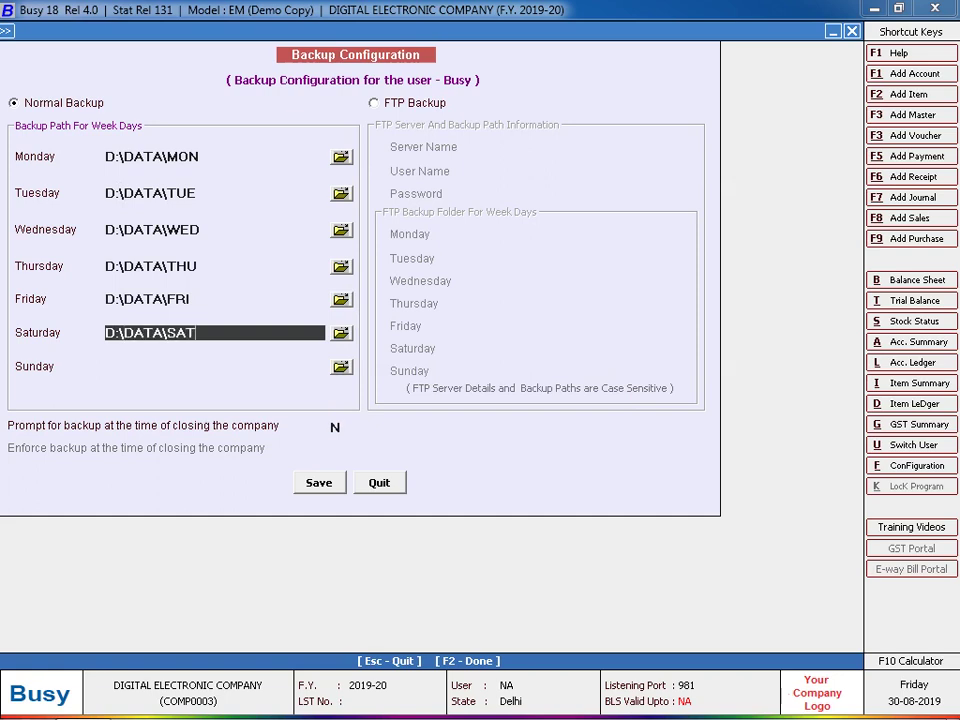
{"action": "key", "text": "Return"}
{"action": "key", "text": "Return"}
{"action": "type", "text": "D:\\D"}
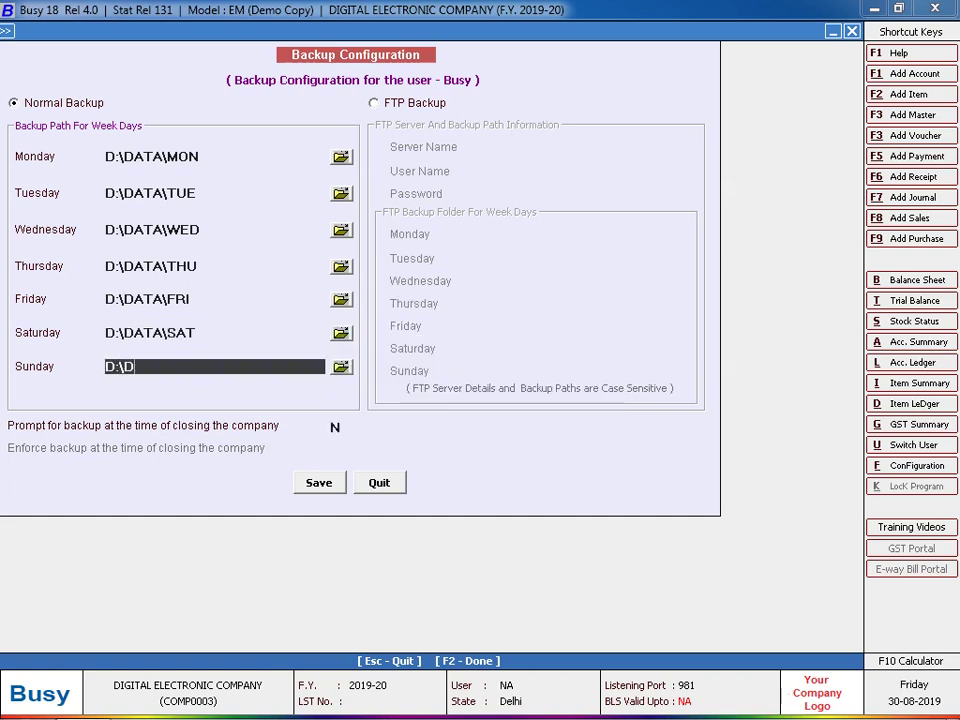
{"action": "type", "text": "ATA\\SUN"}
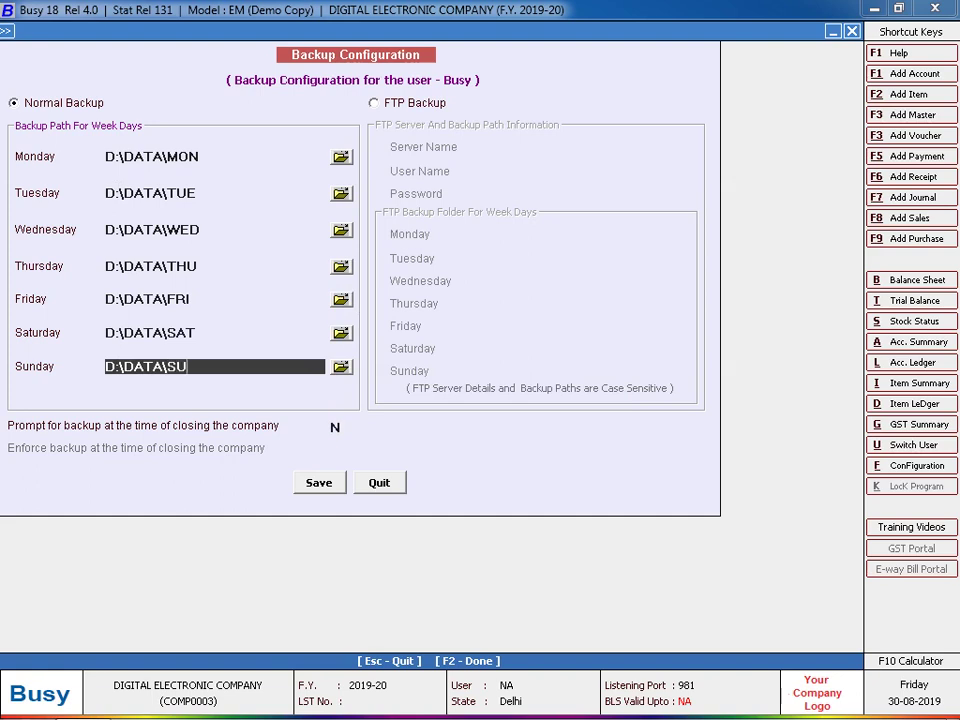
{"action": "key", "text": "Return"}
{"action": "key", "text": "Return"}
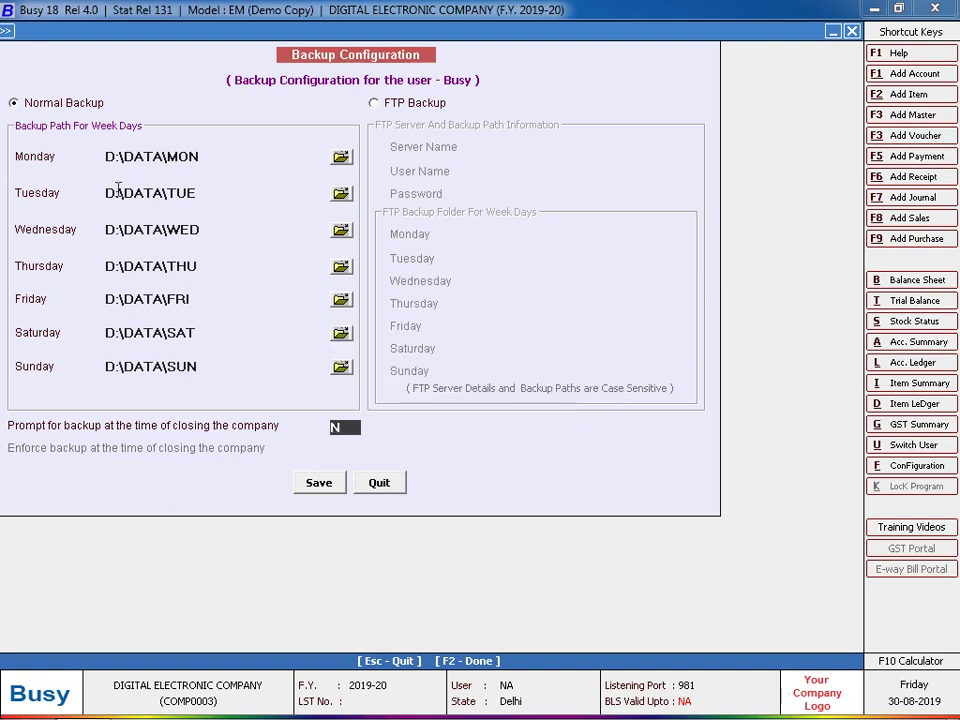
- Turn on enforced backup, save the backup configuration, and close the company
{"action": "type", "text": "Y"}
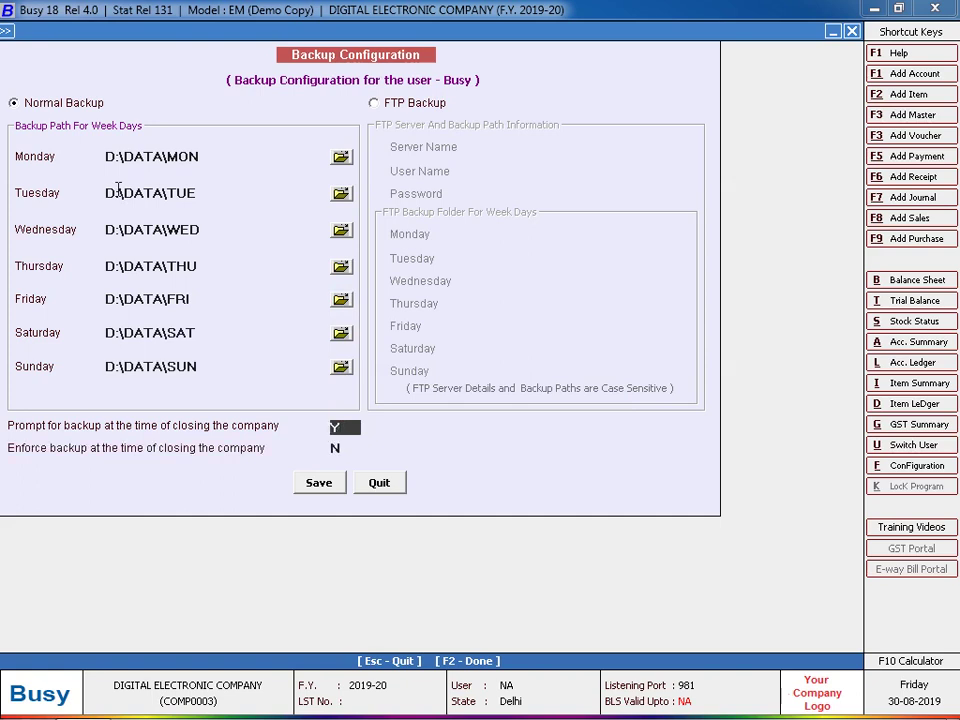
{"action": "key", "text": "Return"}
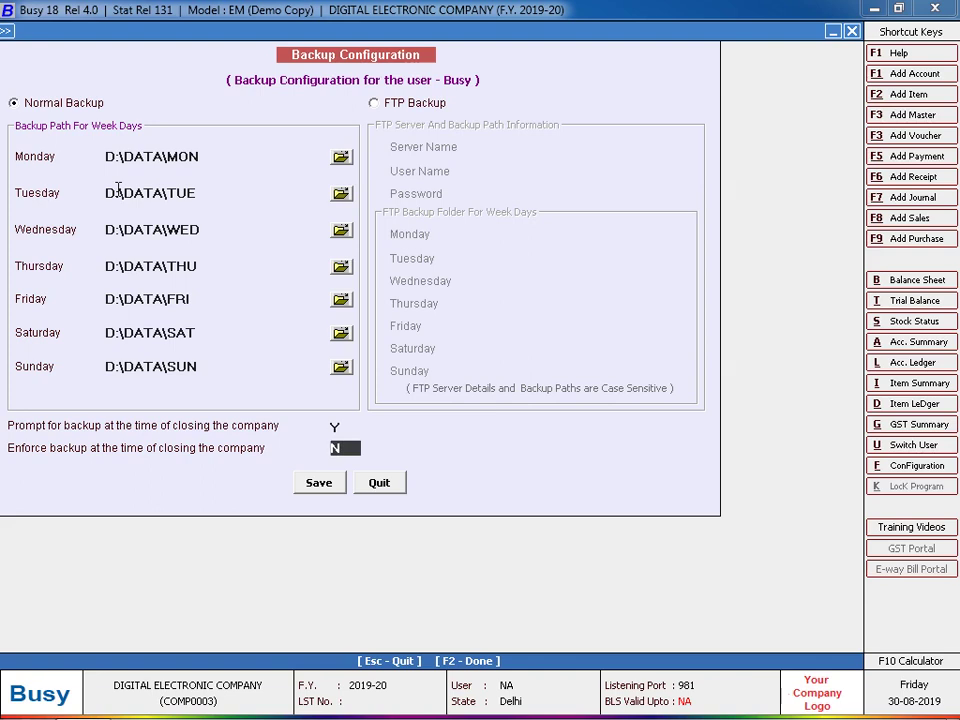
{"action": "type", "text": "Y"}
{"action": "key", "text": "Return"}
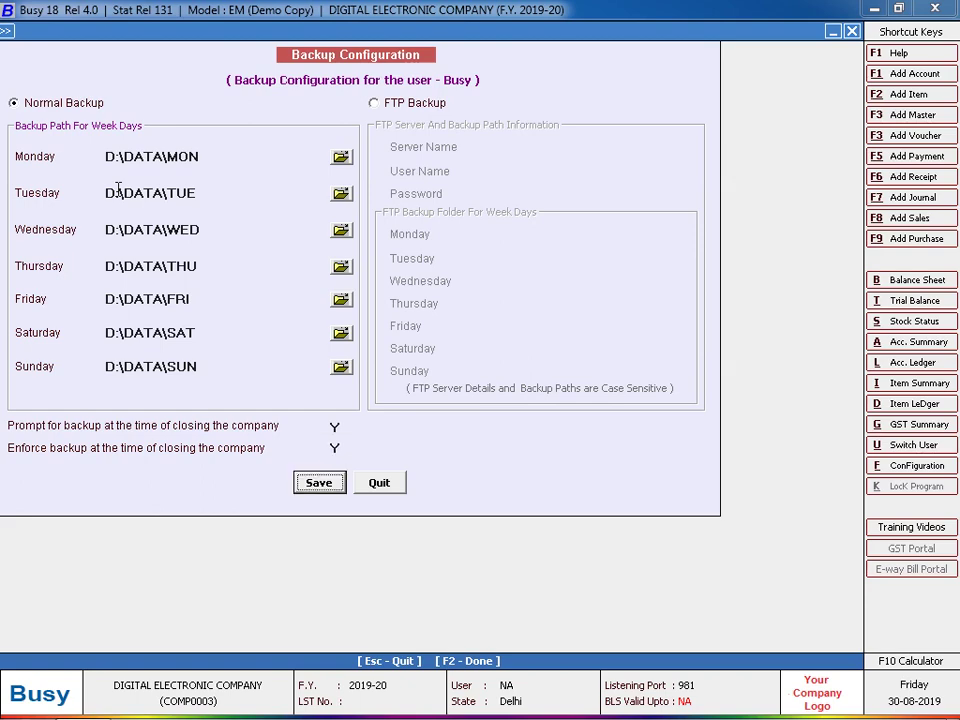
{"action": "key", "text": "Return"}
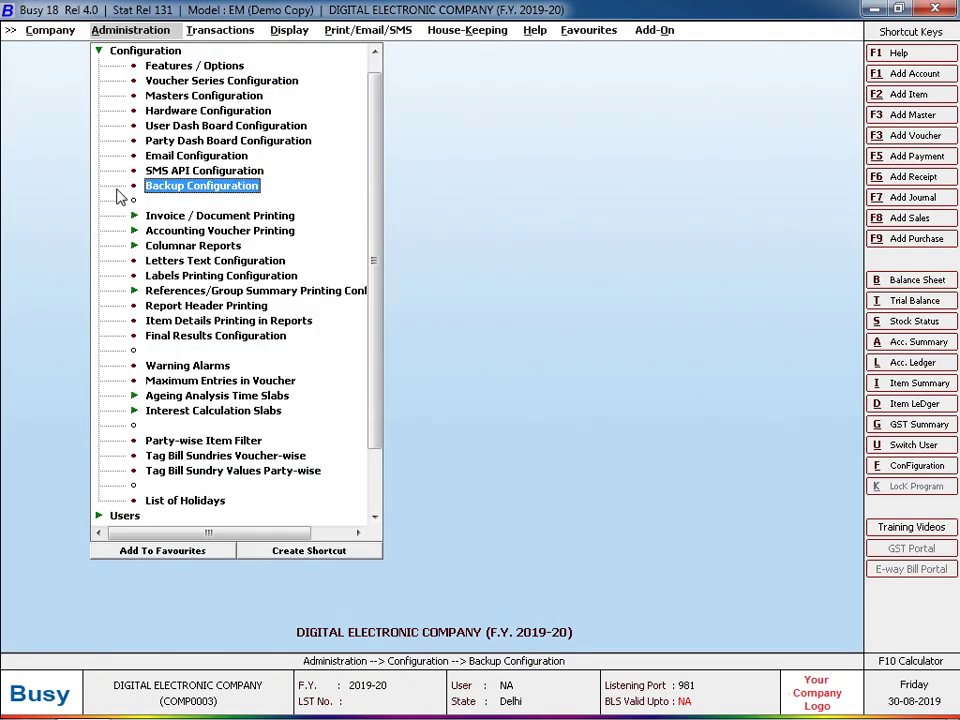
{"action": "key", "text": "Left"}
{"action": "key", "text": "Return"}
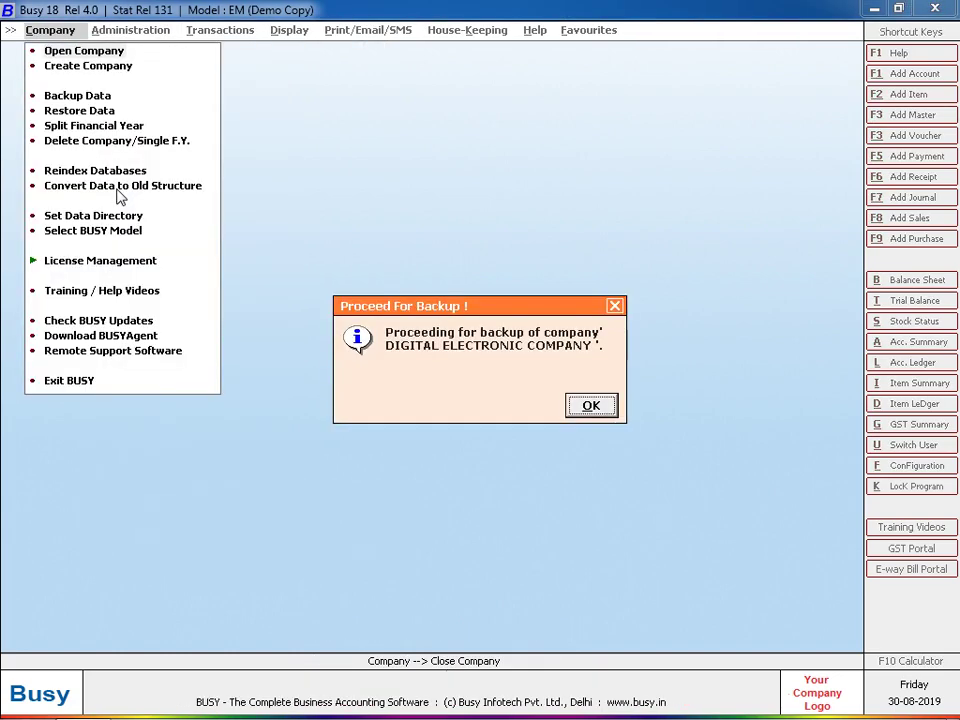
- Accept the backup prompt, back up to D:\DATA\FRI, and decline a second copy
{"action": "key", "text": "Return"}
{"action": "key", "text": "Return"}
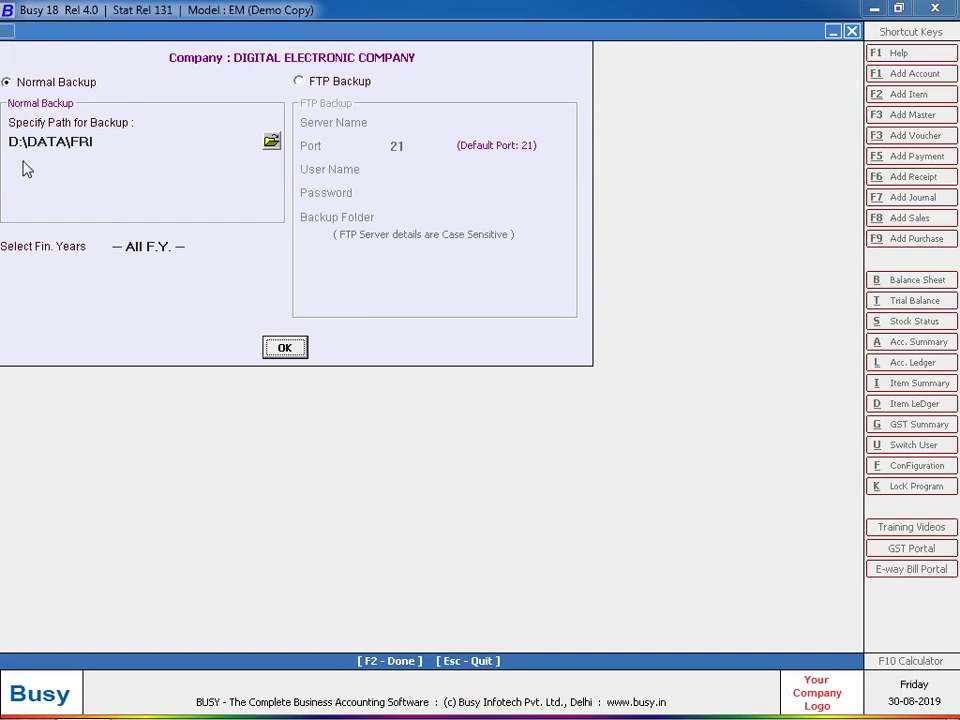
{"action": "key", "text": "Return"}
{"action": "key", "text": "Return"}
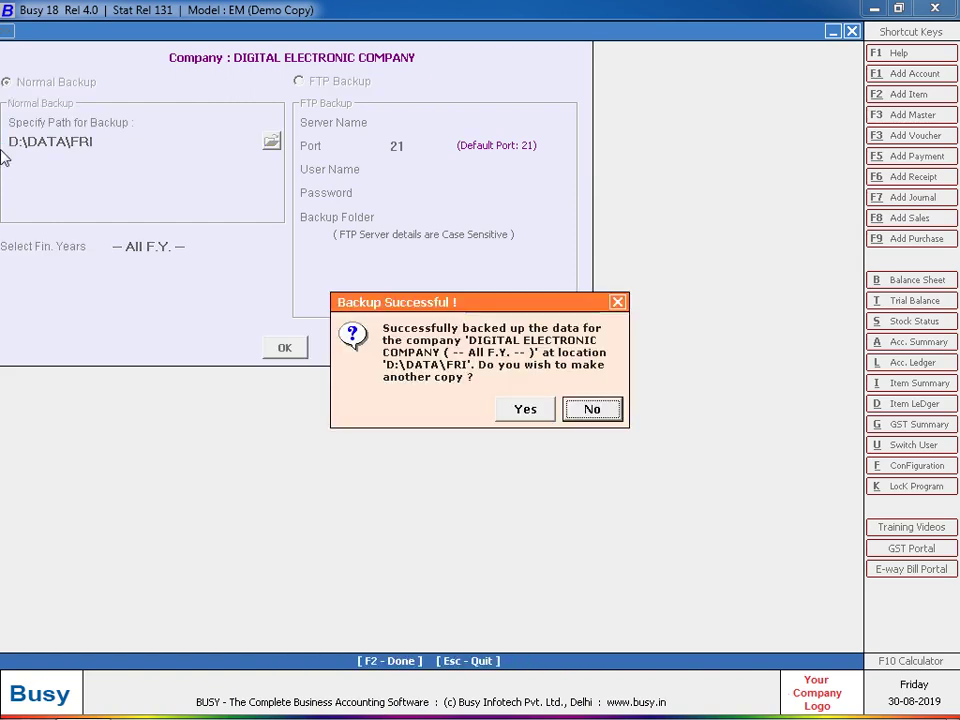
{"action": "key", "text": "Return"}
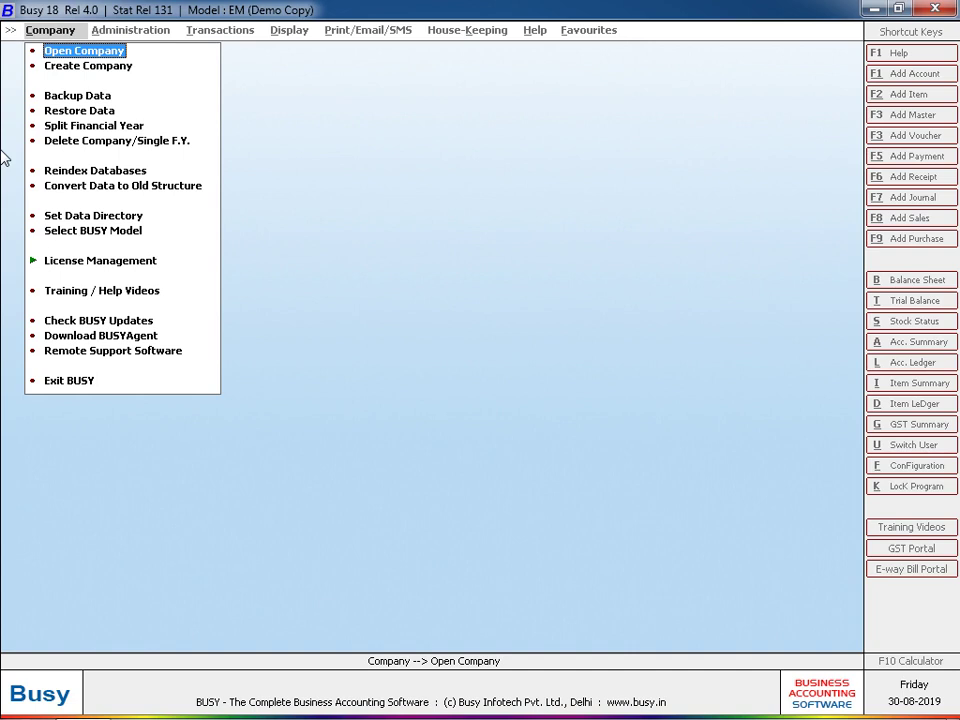
- Exit BUSY and dismiss its stopped-working notice
{"action": "left_click", "coordinate": [64, 386]}
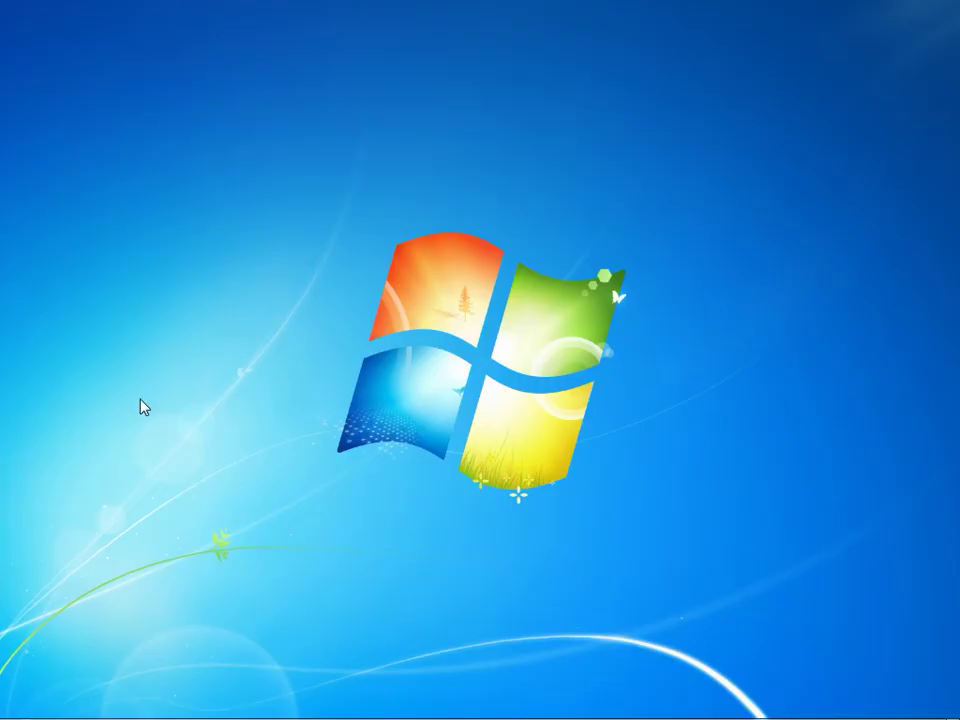
{"action": "key", "text": "super"}
{"action": "left_click", "coordinate": [414, 372]}
{"action": "left_click", "coordinate": [414, 372]}
- Browse to D:\DATA\FRI to confirm the DATA.BKP backup file, then close Explorer
{"action": "left_click", "coordinate": [22, 700]}
{"action": "left_click", "coordinate": [313, 356]}
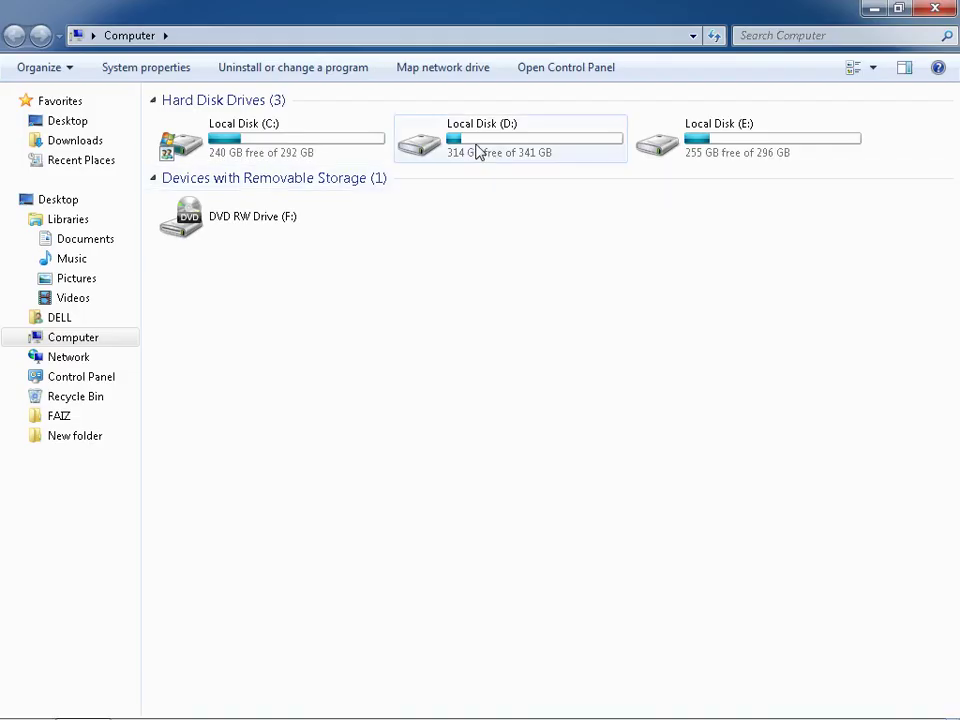
{"action": "double_click", "coordinate": [476, 184]}
{"action": "double_click", "coordinate": [559, 193]}
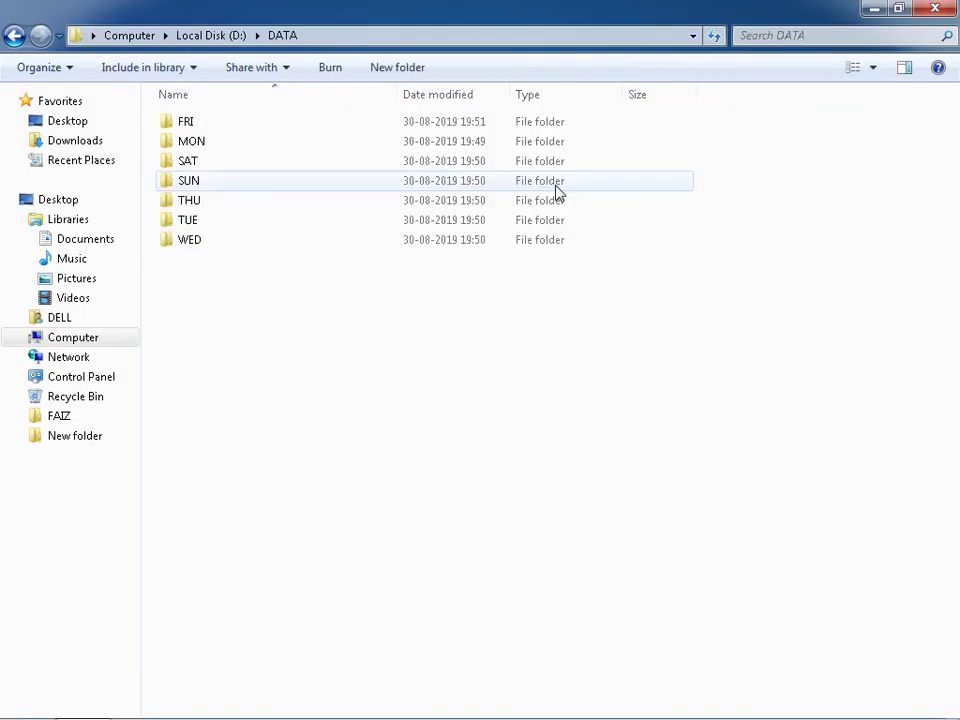
{"action": "left_click_drag", "start_coordinate": [292, 399], "coordinate": [266, 112]}
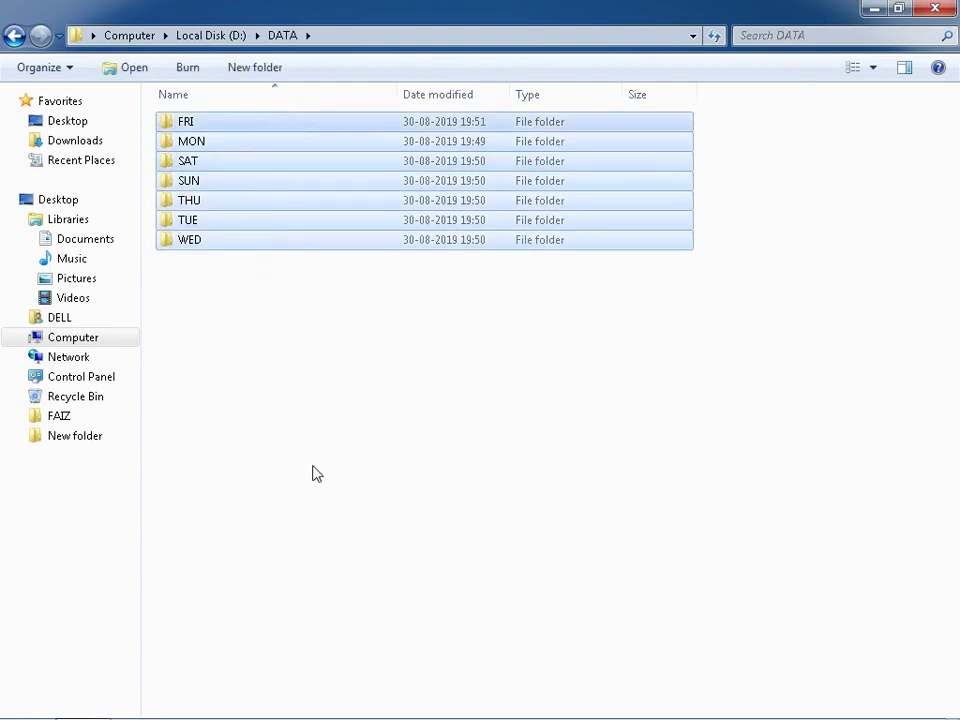
{"action": "double_click", "coordinate": [207, 128]}
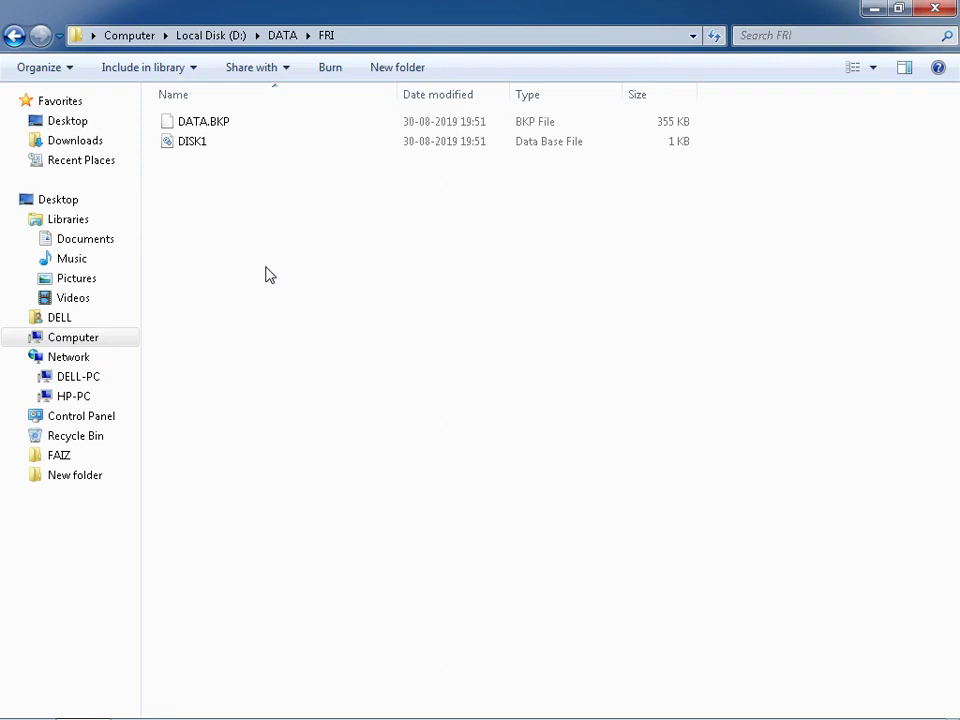
{"action": "left_click", "coordinate": [935, 8]}
{"action": "left_click", "coordinate": [22, 700]}
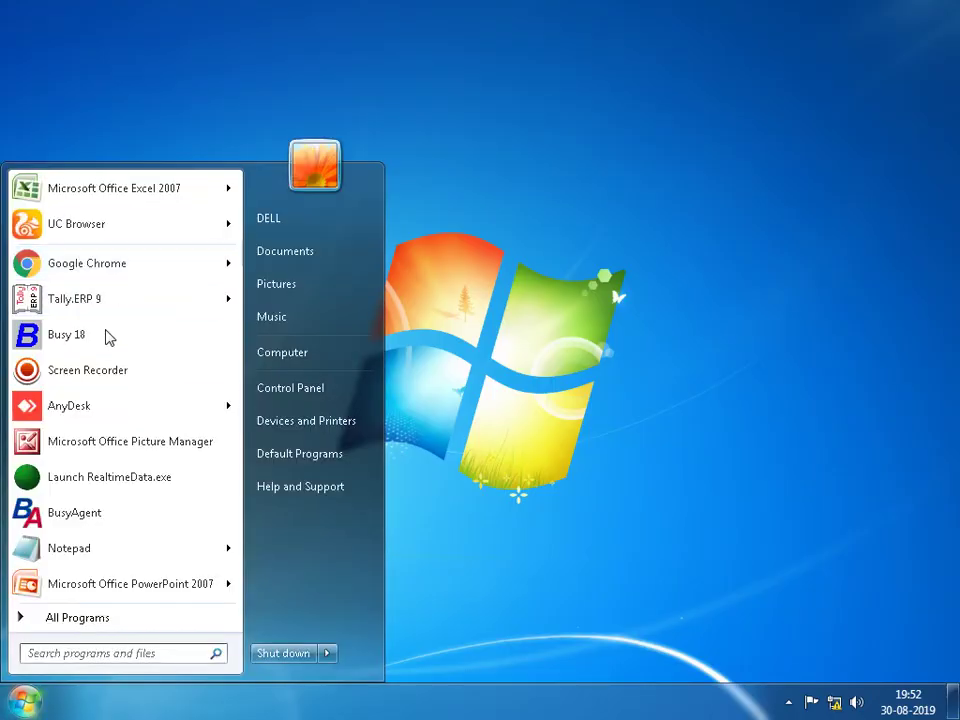
- Relaunch Busy 18 and show its three companies from data directory E:\ROHAN
{"action": "left_click", "coordinate": [105, 337]}
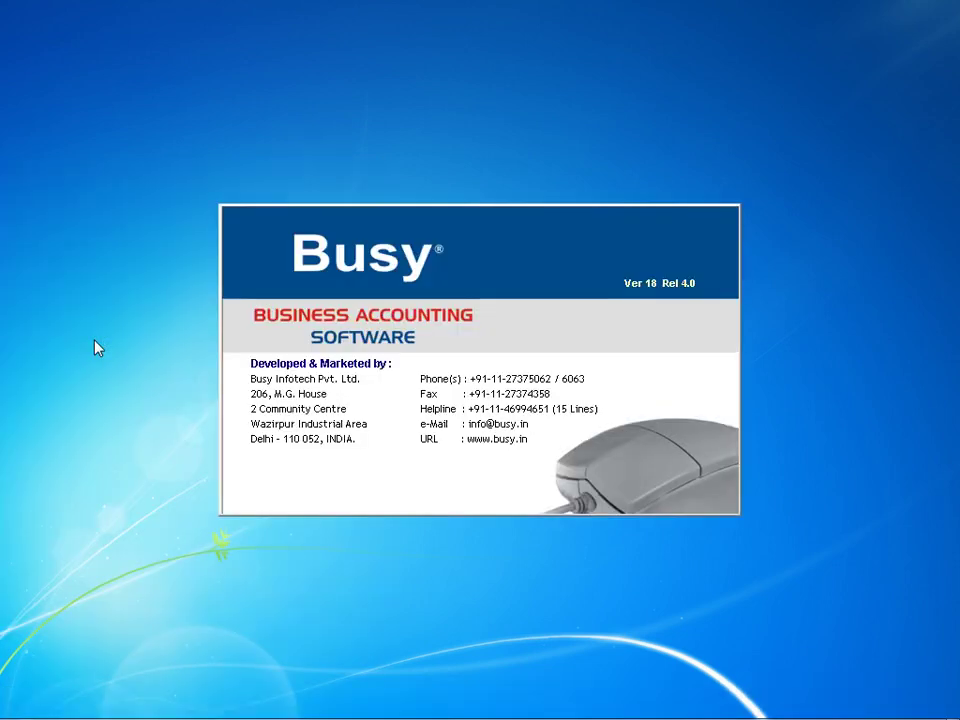
{"action": "key", "text": "Return"}
{"action": "key", "text": "Return"}
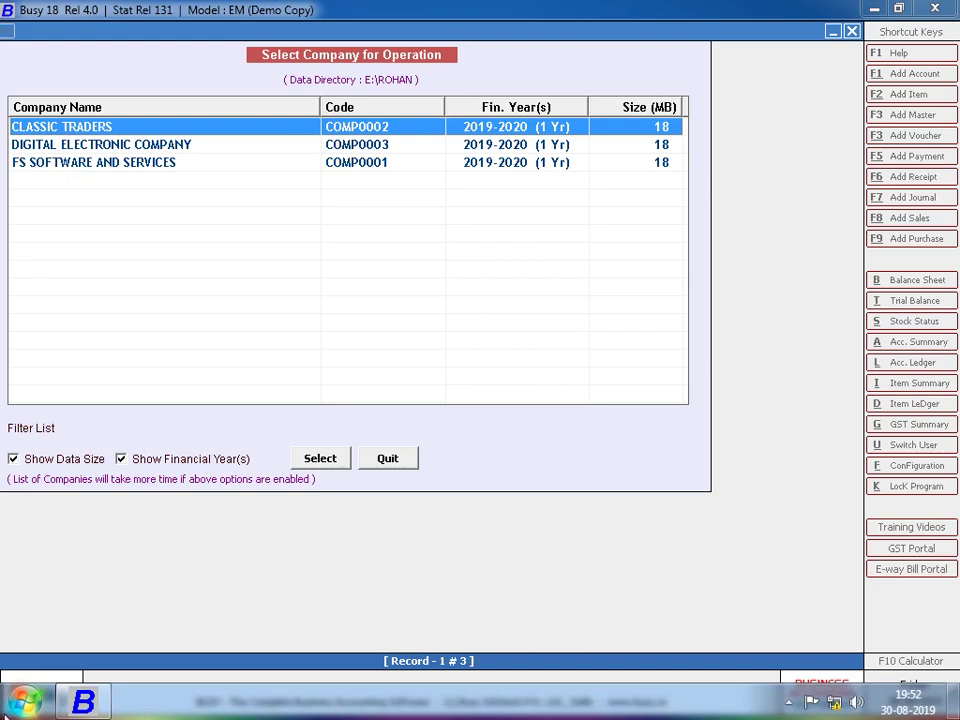
{"action": "left_click", "coordinate": [25, 700]}
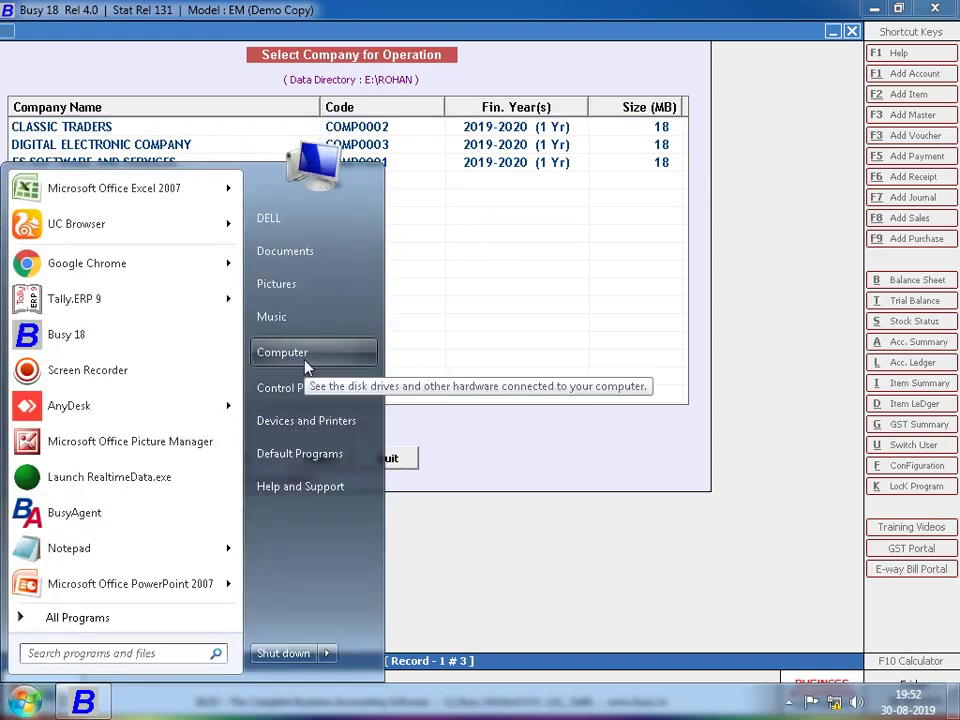
- Copy company folders COMP0001, COMP0002 and COMP0003 from E:\ROHAN
{"action": "left_click", "coordinate": [307, 362]}
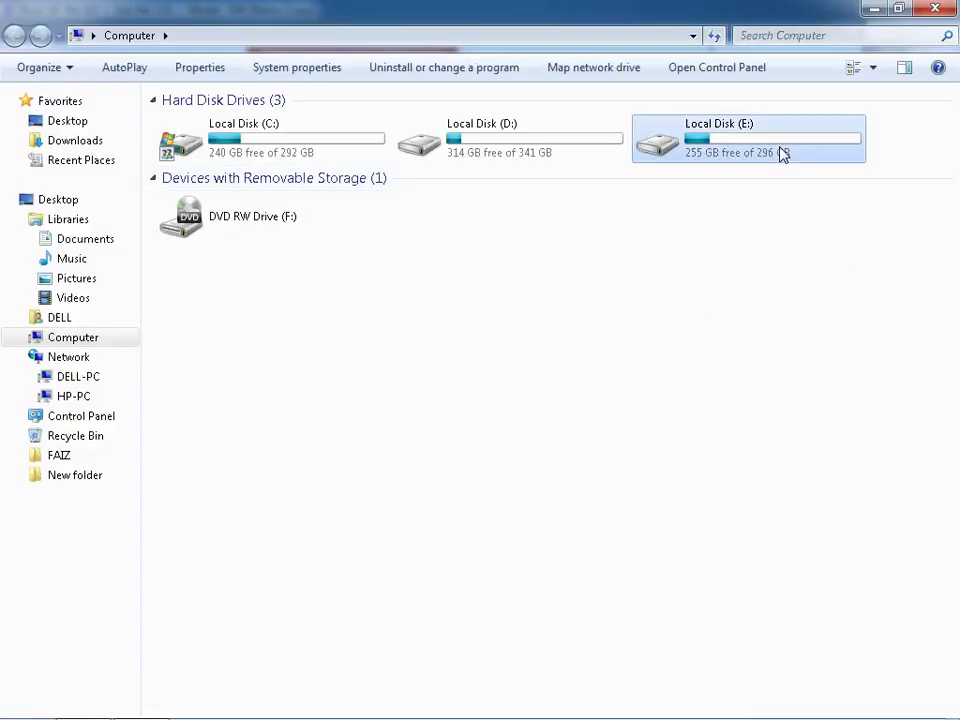
{"action": "double_click", "coordinate": [782, 154]}
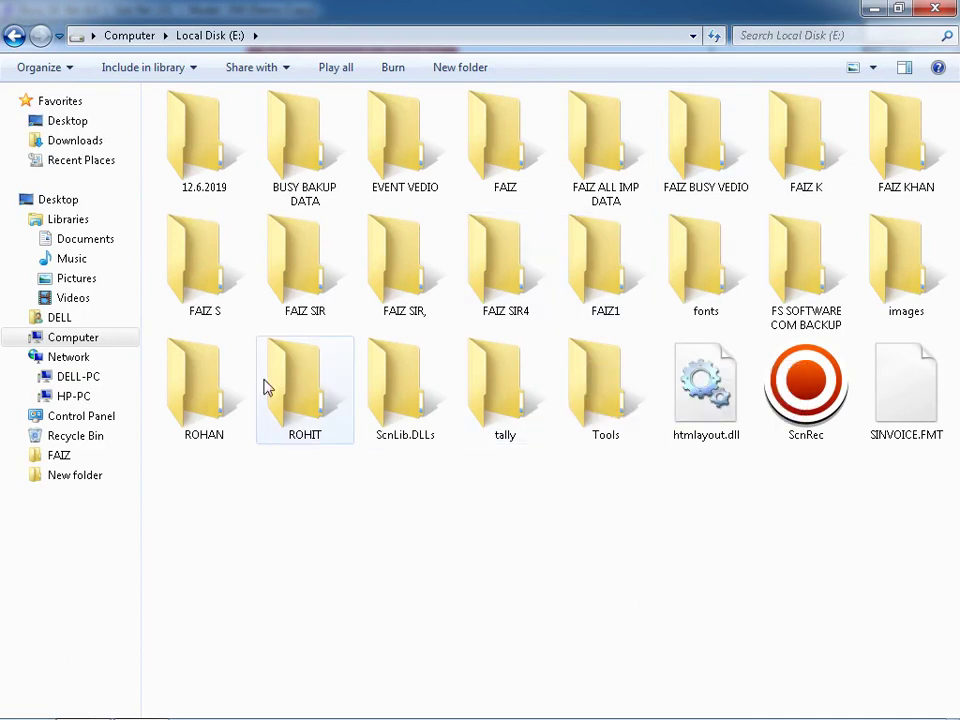
{"action": "double_click", "coordinate": [207, 398]}
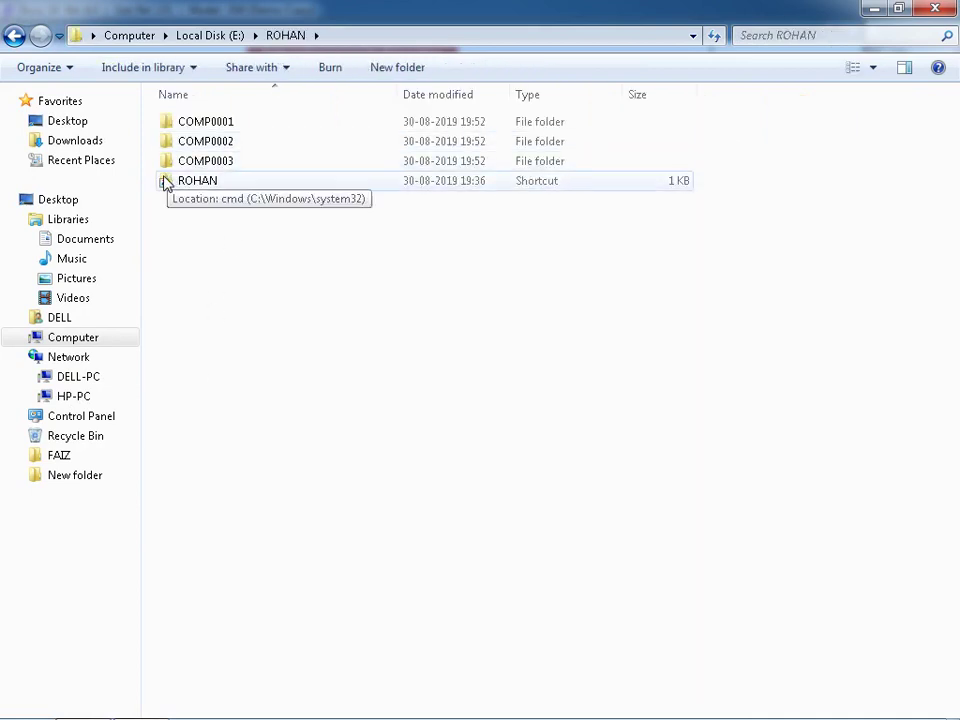
{"action": "left_click_drag", "start_coordinate": [155, 121], "coordinate": [214, 171]}
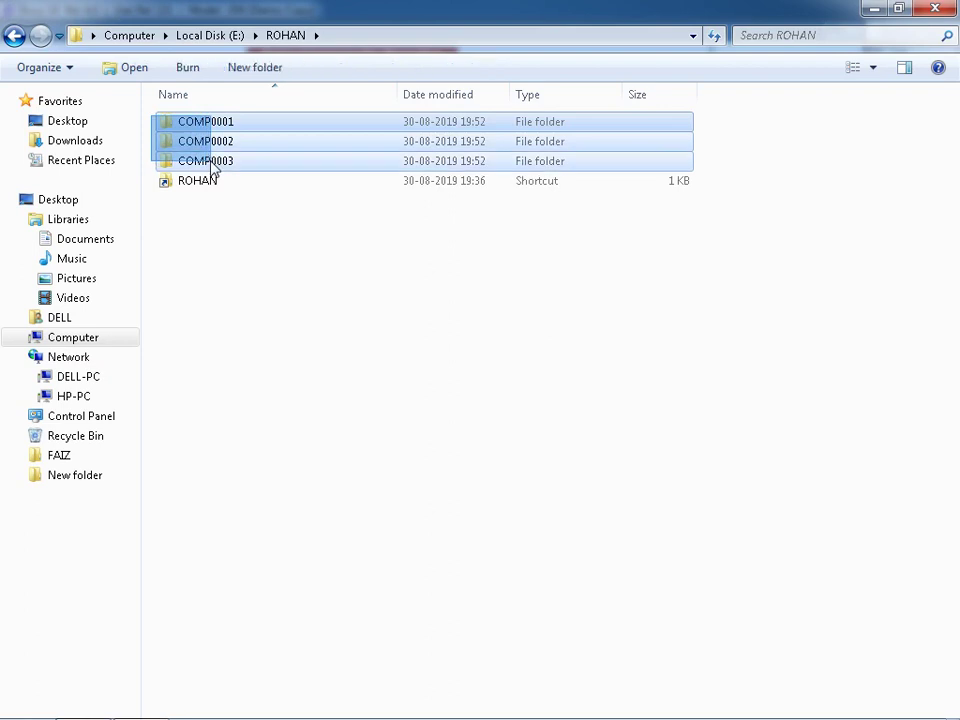
{"action": "right_click", "coordinate": [211, 150]}
{"action": "left_click", "coordinate": [262, 353]}
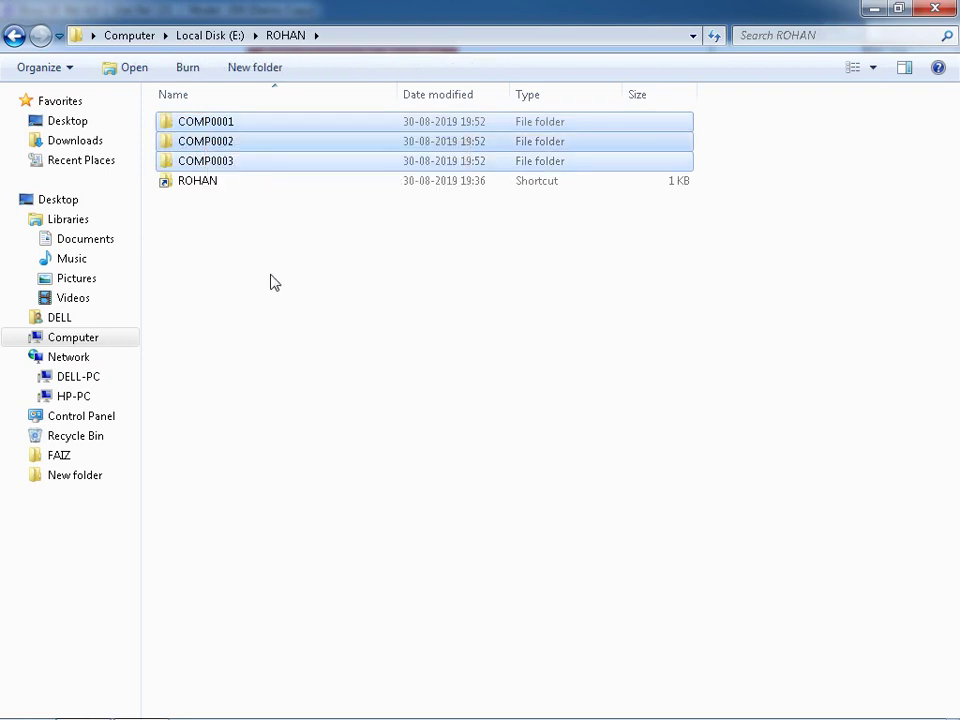
- Create folder E:\30082019 and paste the three company folders into it
{"action": "left_click", "coordinate": [15, 35]}
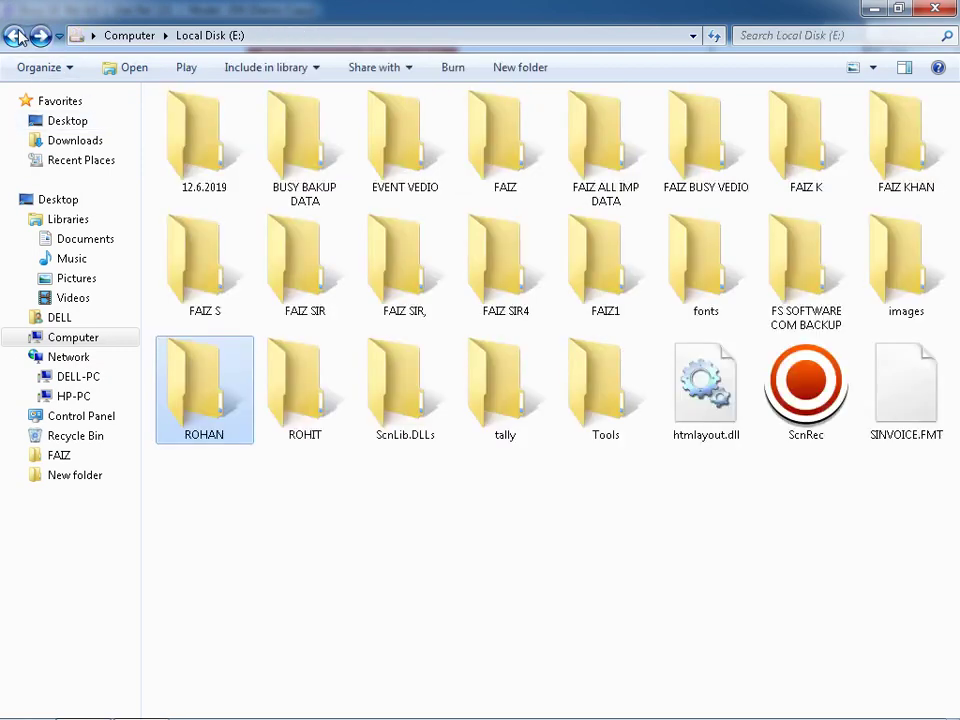
{"action": "left_click", "coordinate": [534, 75]}
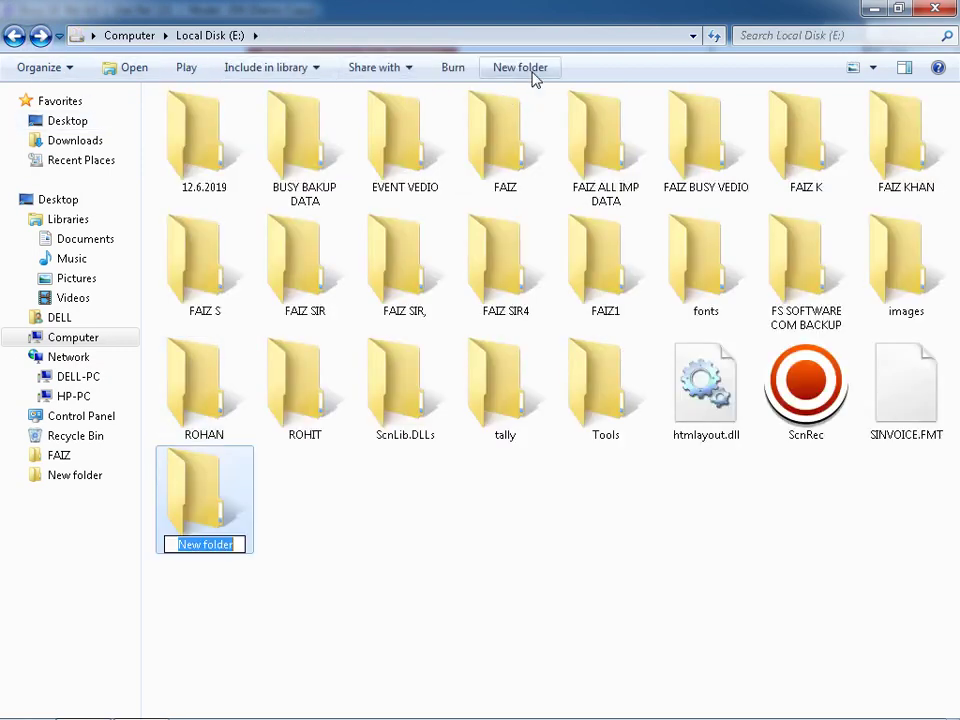
{"action": "type", "text": "BKP"}
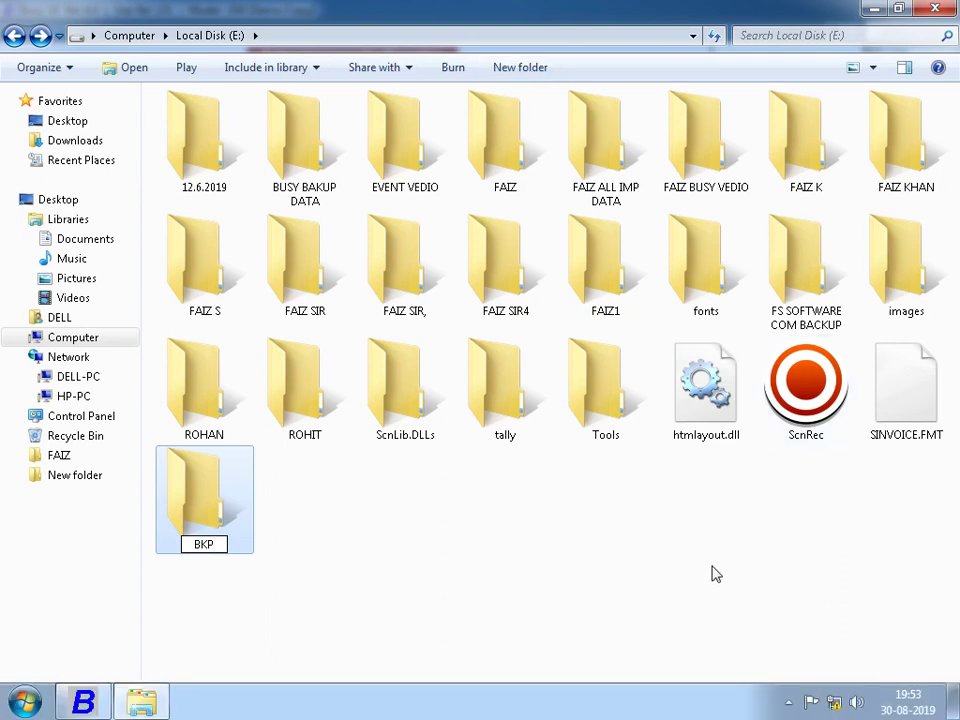
{"action": "type", "text": "3008"}
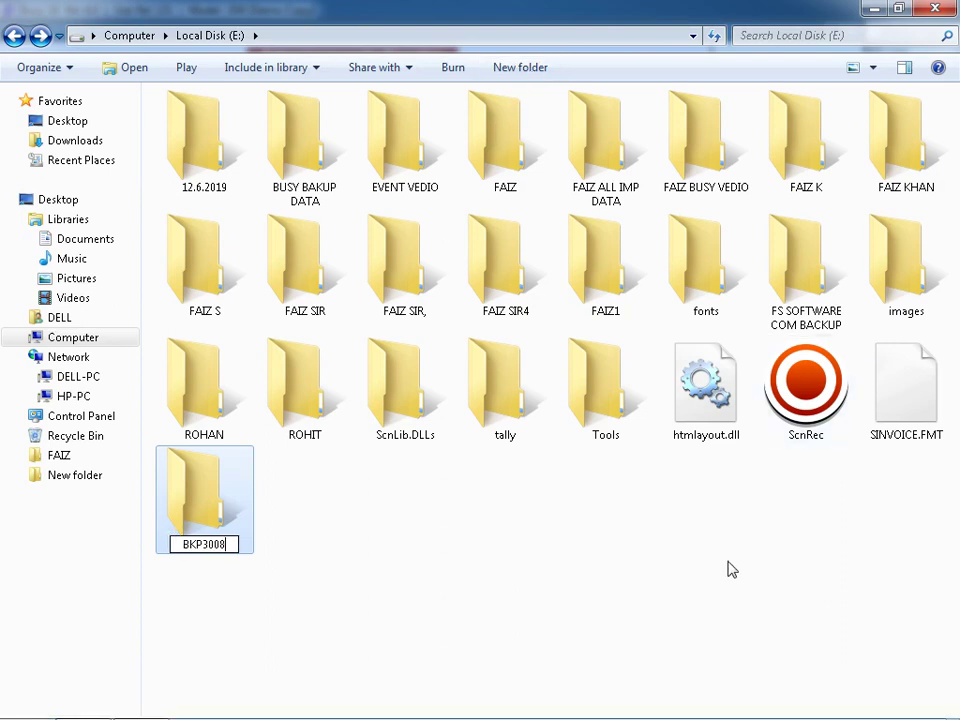
{"action": "type", "text": "2019"}
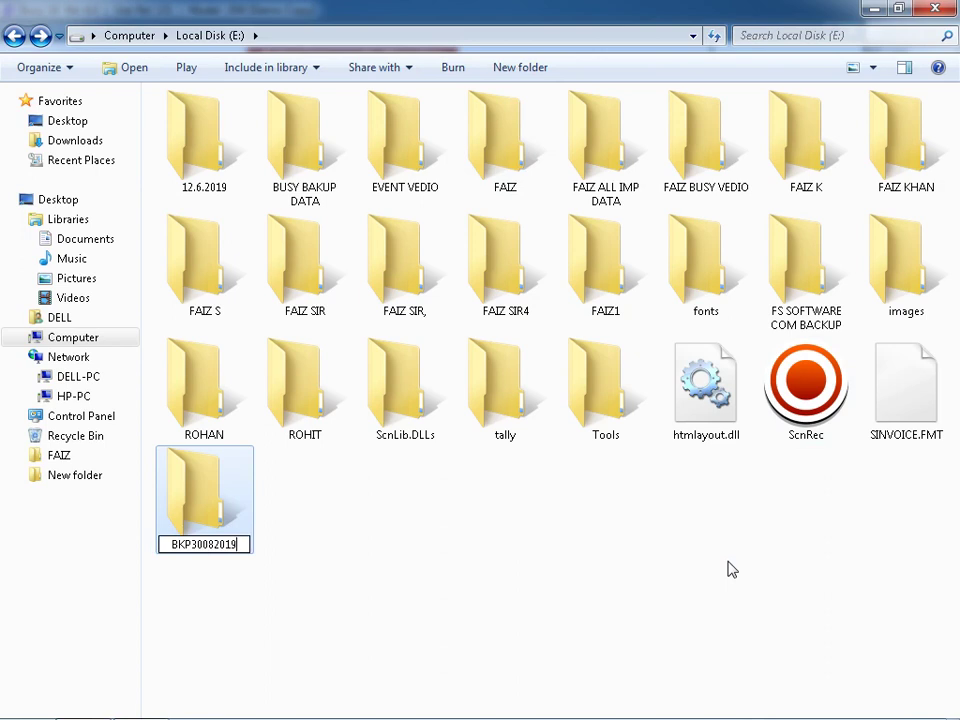
{"action": "key", "text": "BackSpace"}
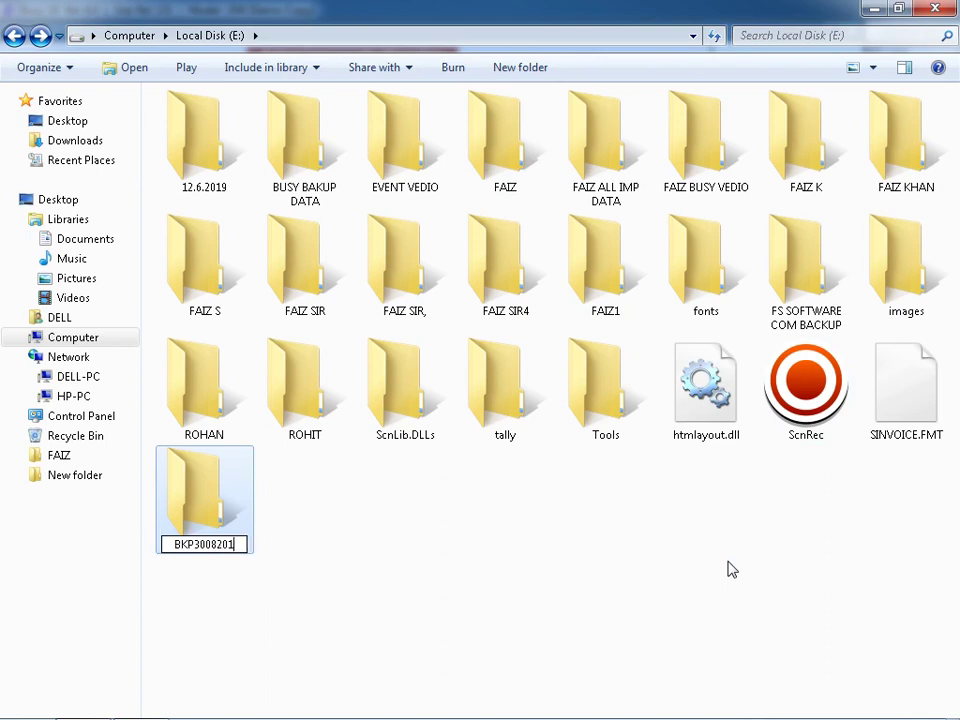
{"action": "key", "text": "BackSpace"}
{"action": "key", "text": "BackSpace"}
{"action": "key", "text": "BackSpace"}
{"action": "key", "text": "BackSpace"}
{"action": "key", "text": "BackSpace"}
{"action": "key", "text": "BackSpace"}
{"action": "key", "text": "BackSpace"}
{"action": "key", "text": "BackSpace"}
{"action": "key", "text": "BackSpace"}
{"action": "key", "text": "BackSpace"}
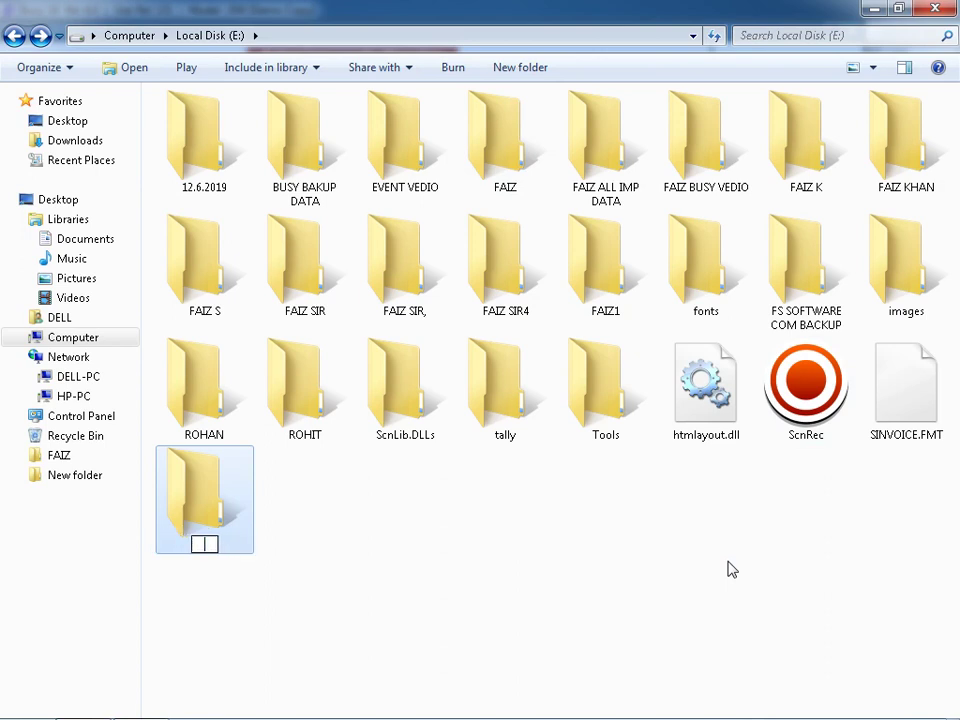
{"action": "type", "text": "30082019"}
{"action": "key", "text": "Return"}
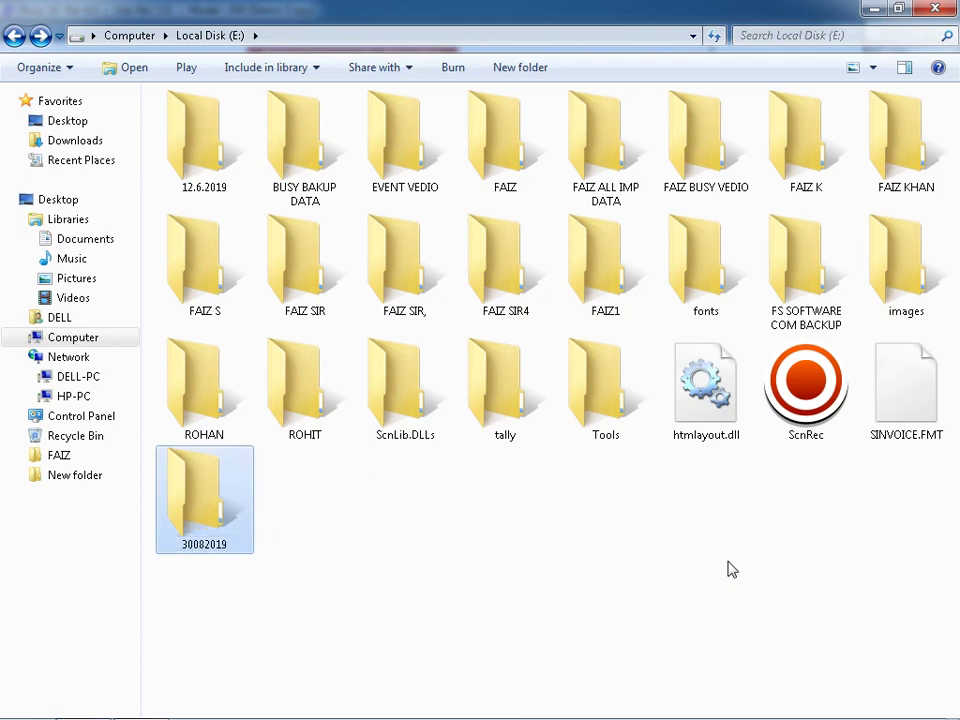
{"action": "key", "text": "Return"}
{"action": "key", "text": "ctrl+v"}
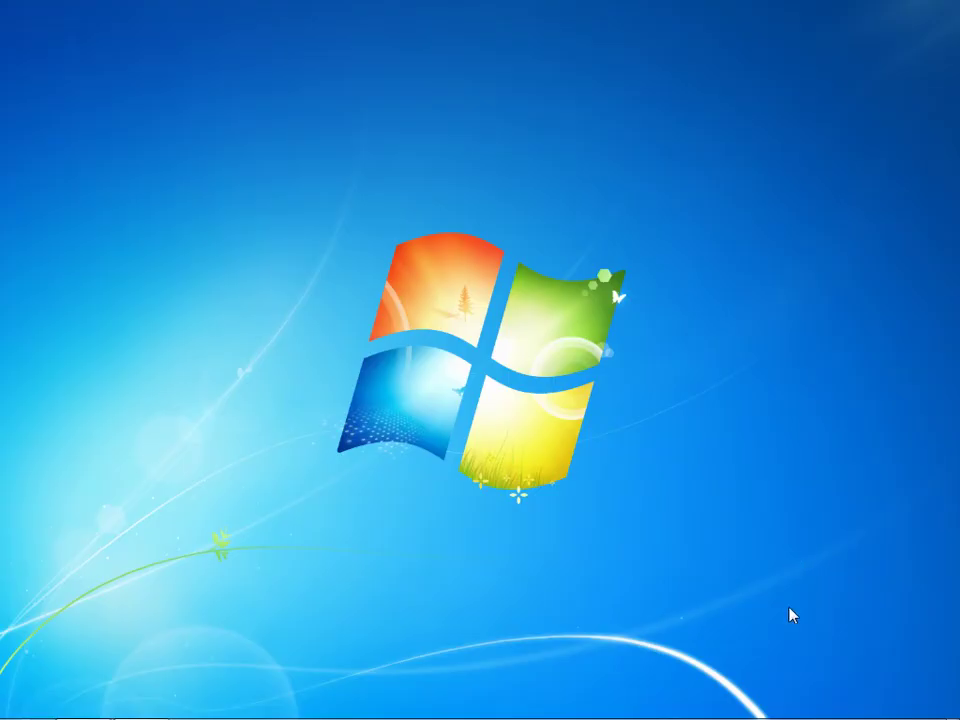
- Clear the screen recorder away, select the BusyAgent desktop shortcut, and open the Start menu
{"action": "left_click", "coordinate": [789, 704]}
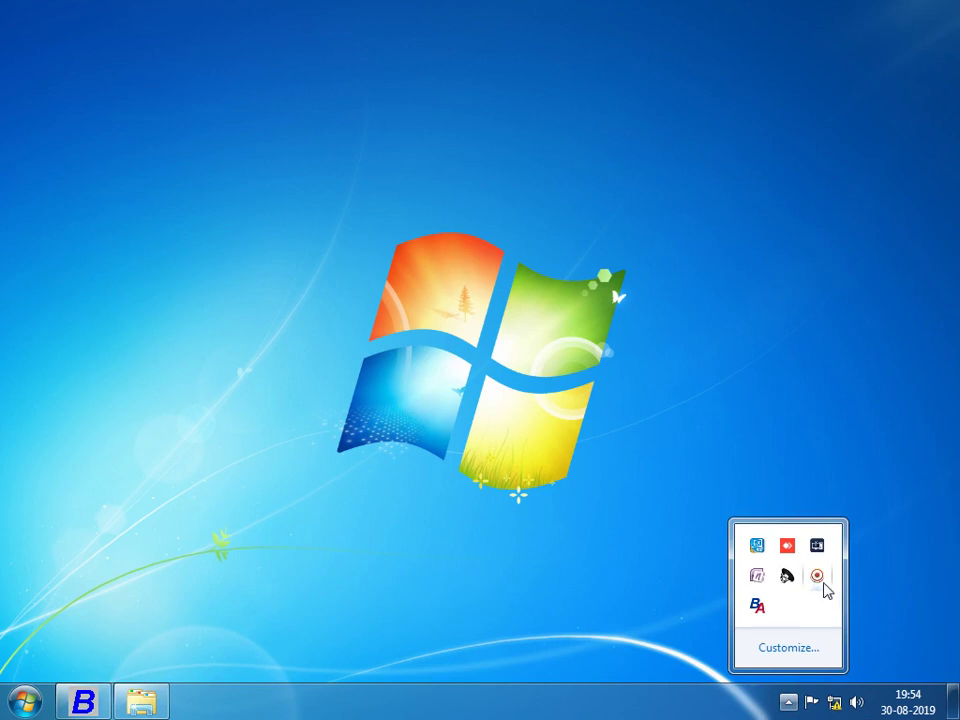
{"action": "left_click", "coordinate": [818, 577]}
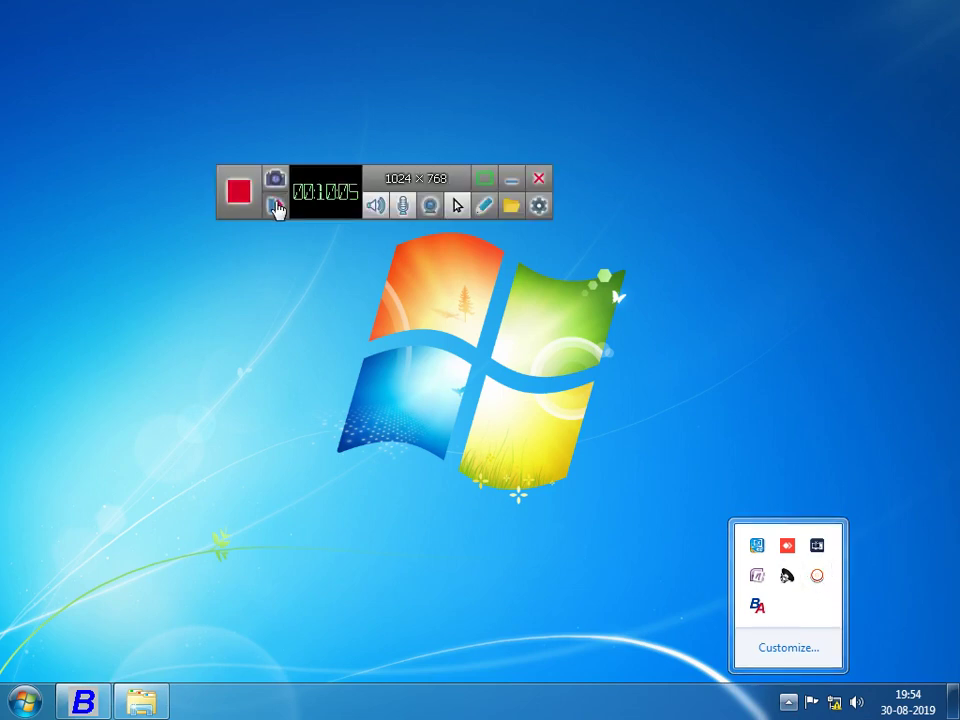
{"action": "left_click", "coordinate": [510, 190]}
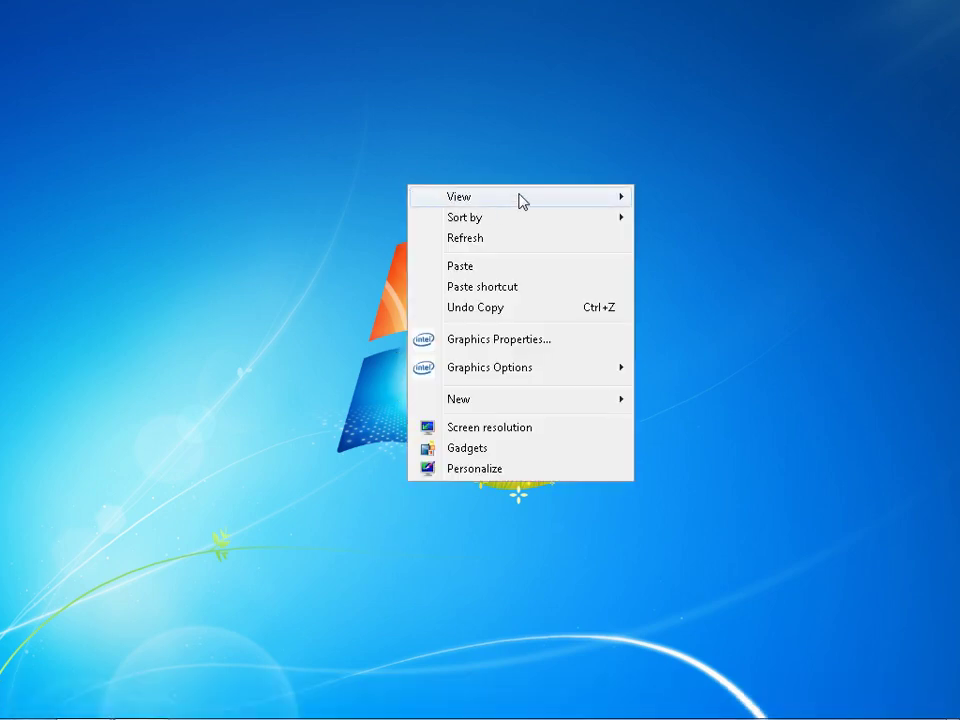
{"action": "mouse_move", "coordinate": [521, 199]}
{"action": "left_click", "coordinate": [679, 319]}
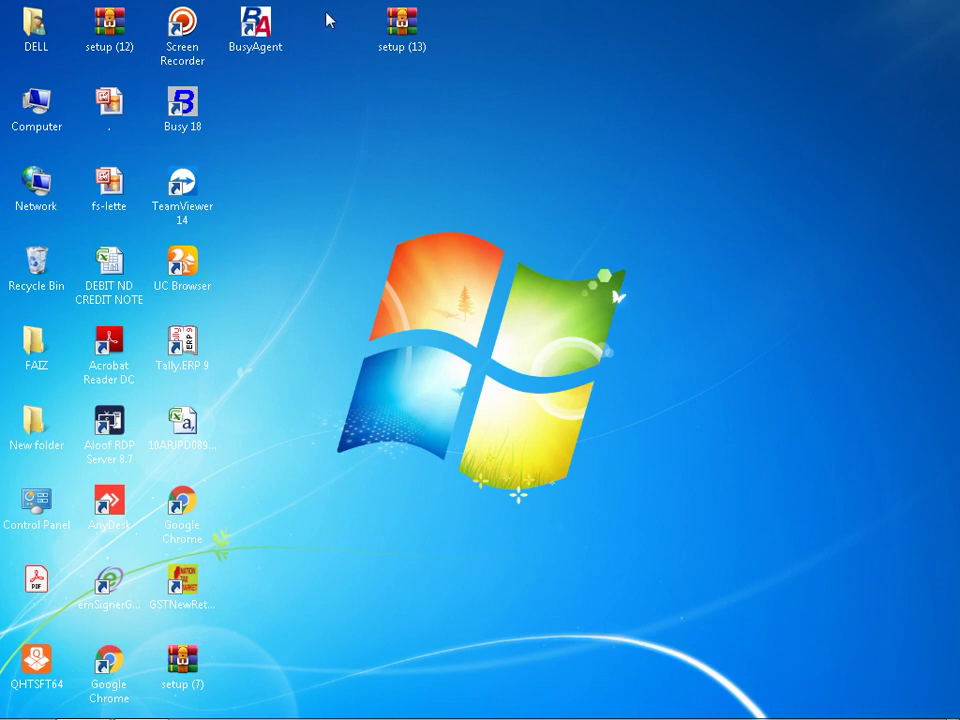
{"action": "left_click", "coordinate": [279, 30]}
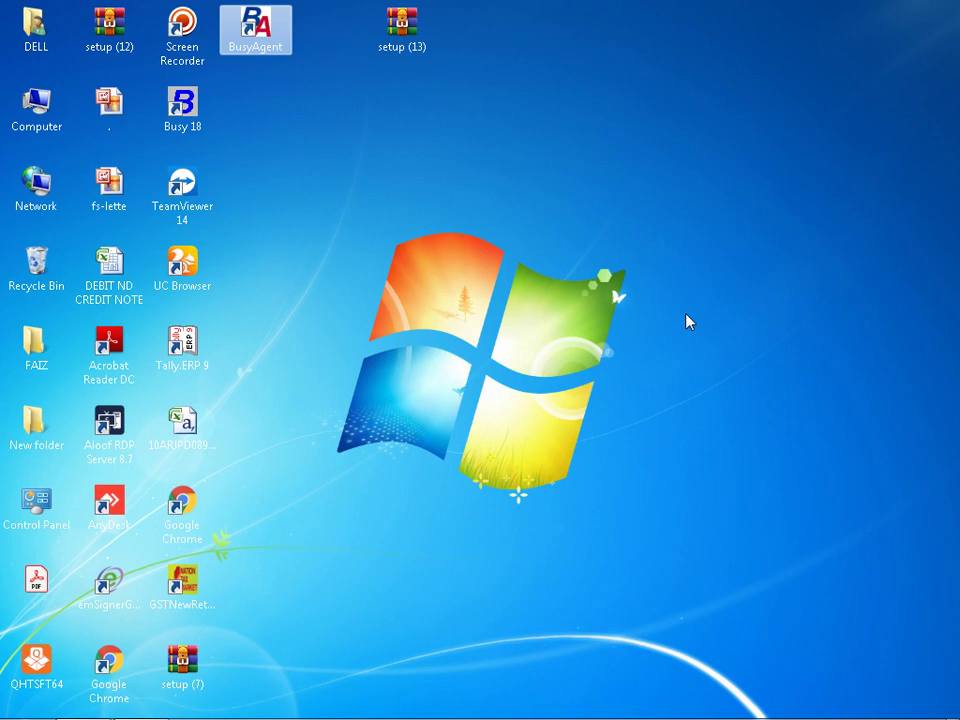
{"action": "left_click", "coordinate": [24, 700]}
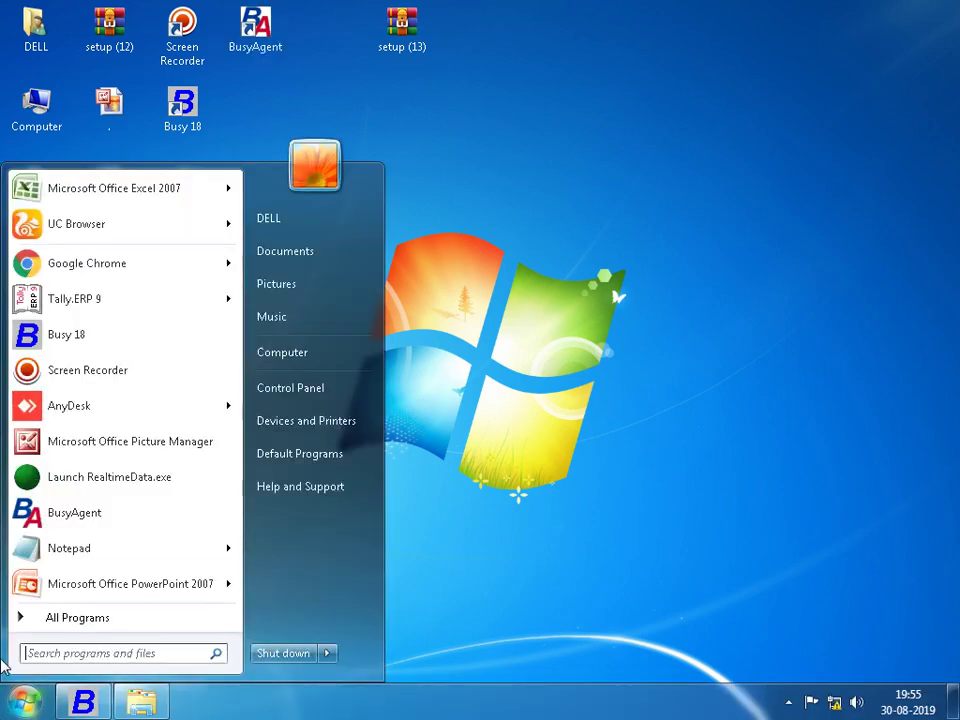
{"action": "left_click", "coordinate": [83, 264]}
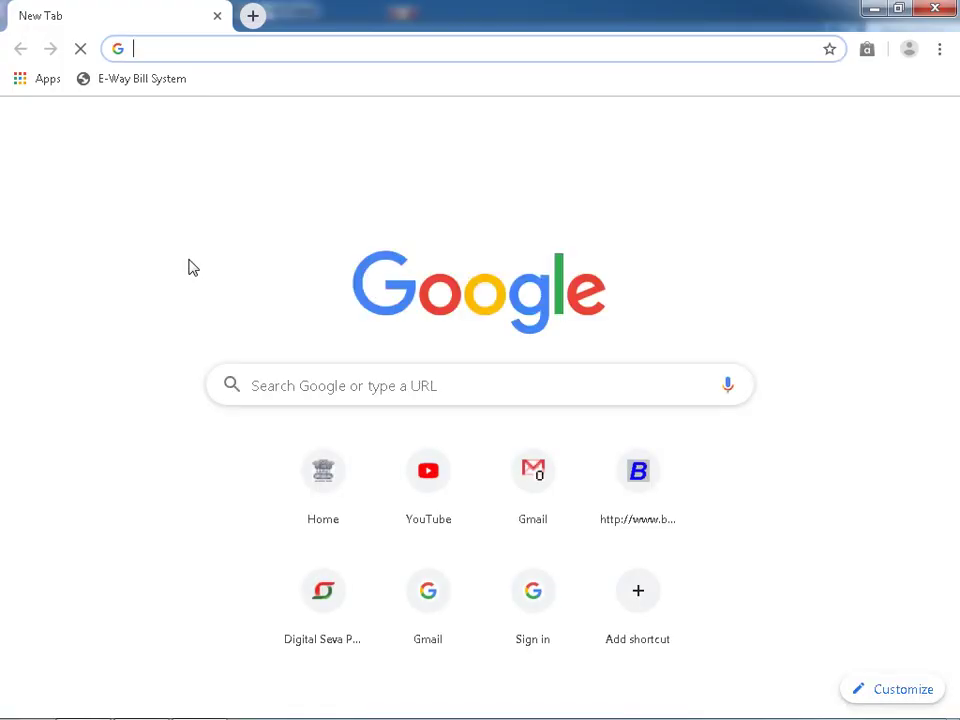
{"action": "type", "text": "BU"}
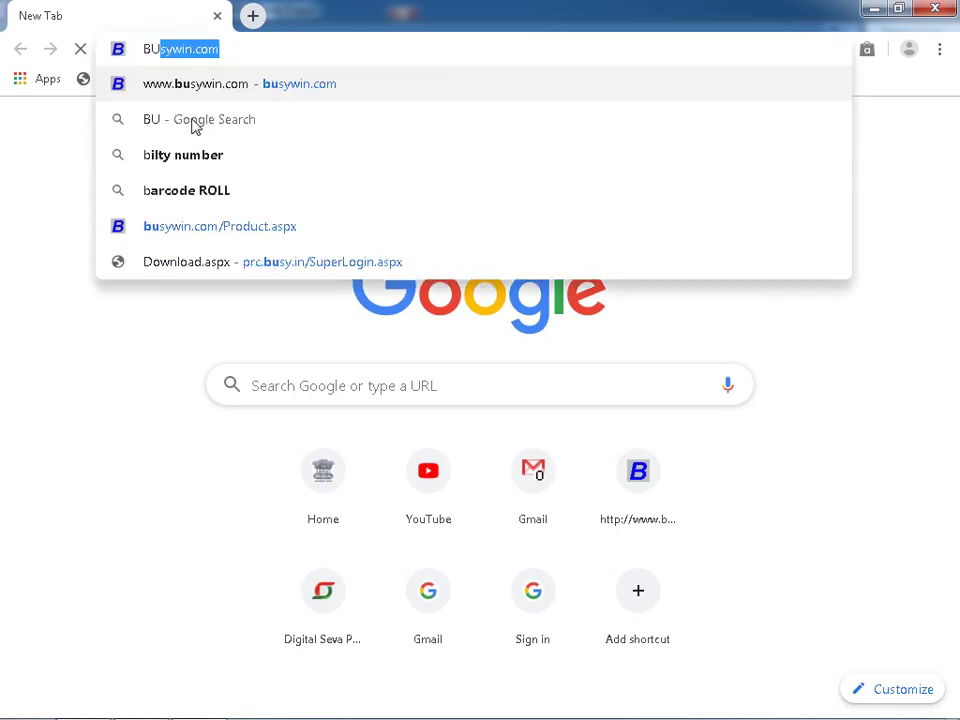
{"action": "key", "text": "Return"}
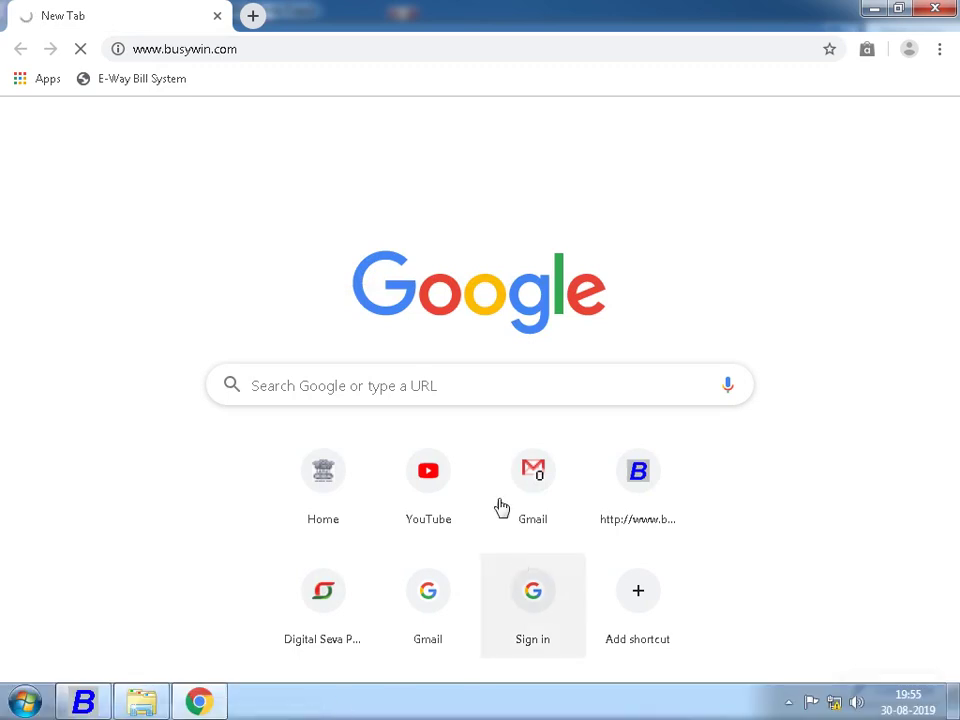
{"action": "left_click", "coordinate": [885, 8]}
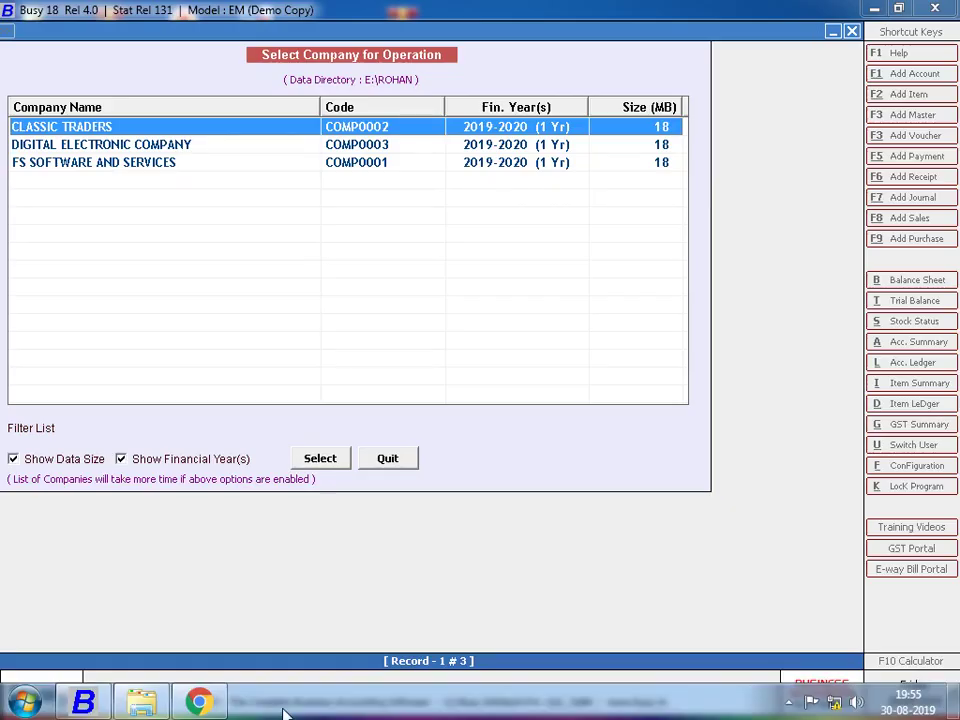
- Quit the Select Company list and exit BUSY
{"action": "left_click", "coordinate": [386, 460]}
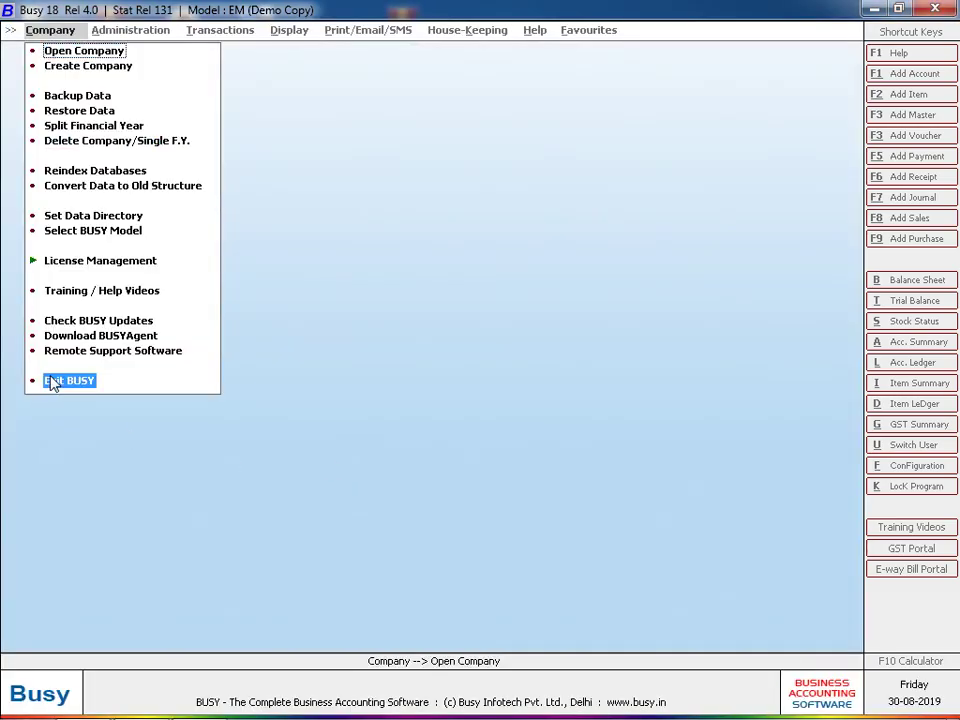
{"action": "left_click", "coordinate": [49, 380]}
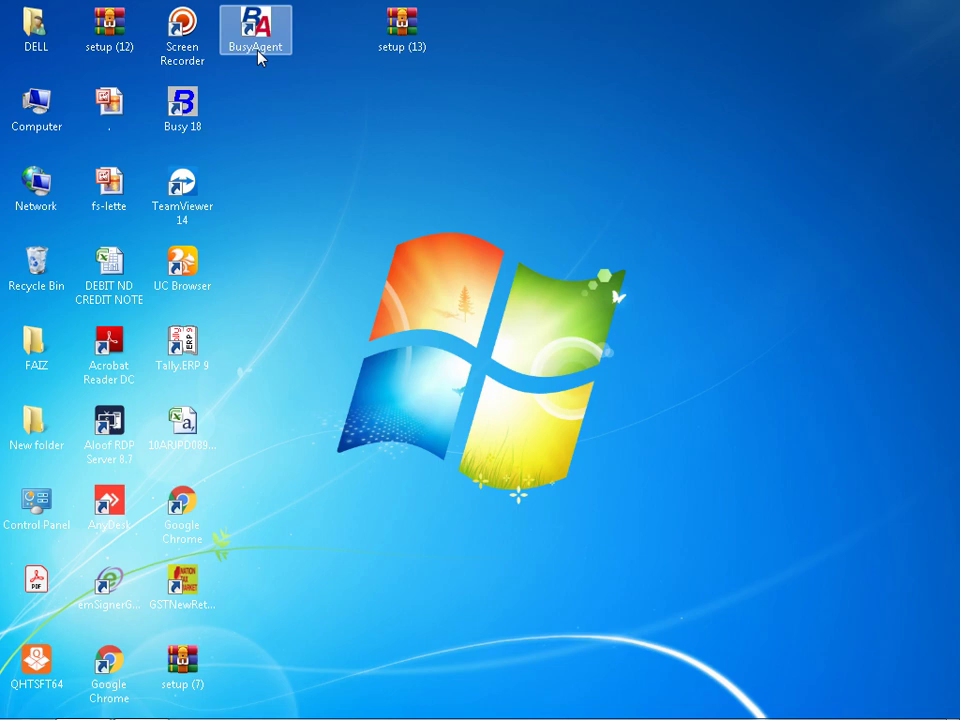
- Launch BusyAgent, review and close its General Configuration, then start Busy 18
{"action": "double_click", "coordinate": [257, 55]}
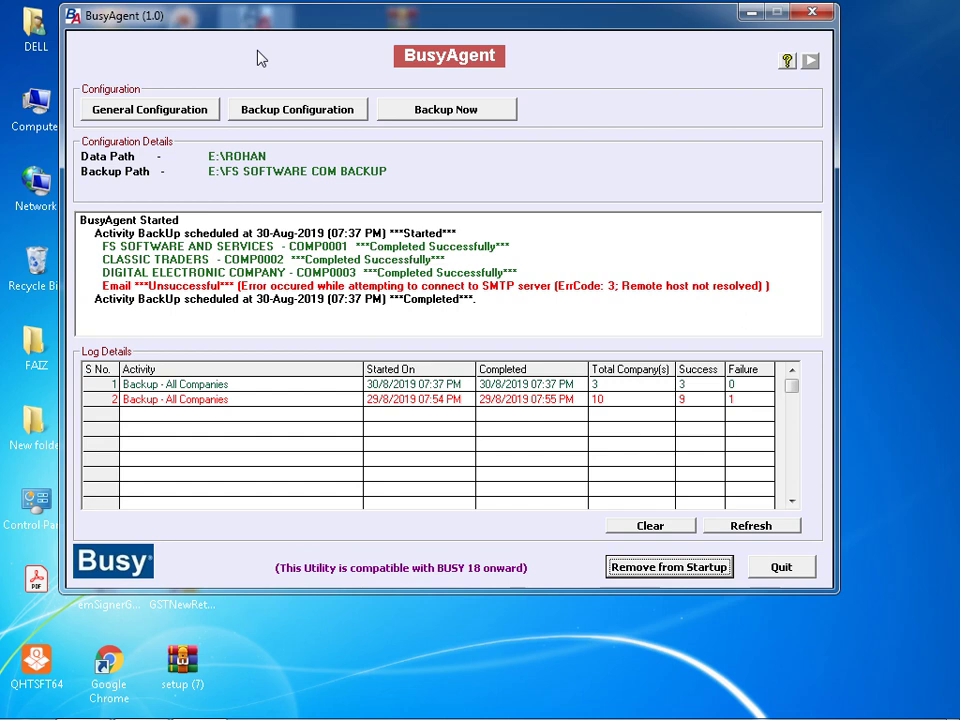
{"action": "left_click", "coordinate": [172, 110]}
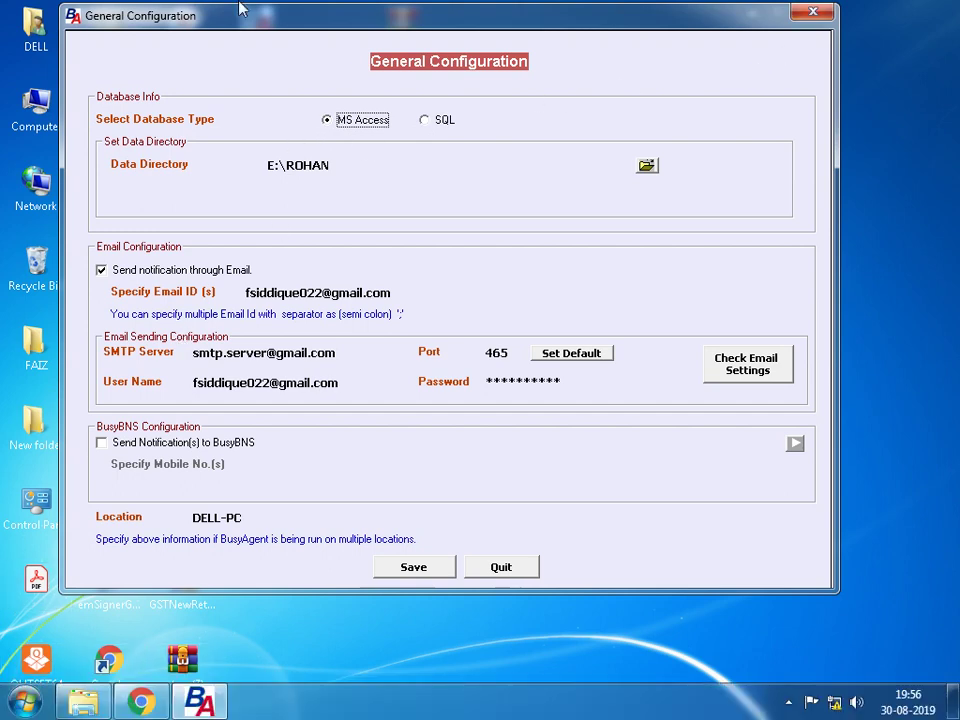
{"action": "left_click", "coordinate": [805, 11]}
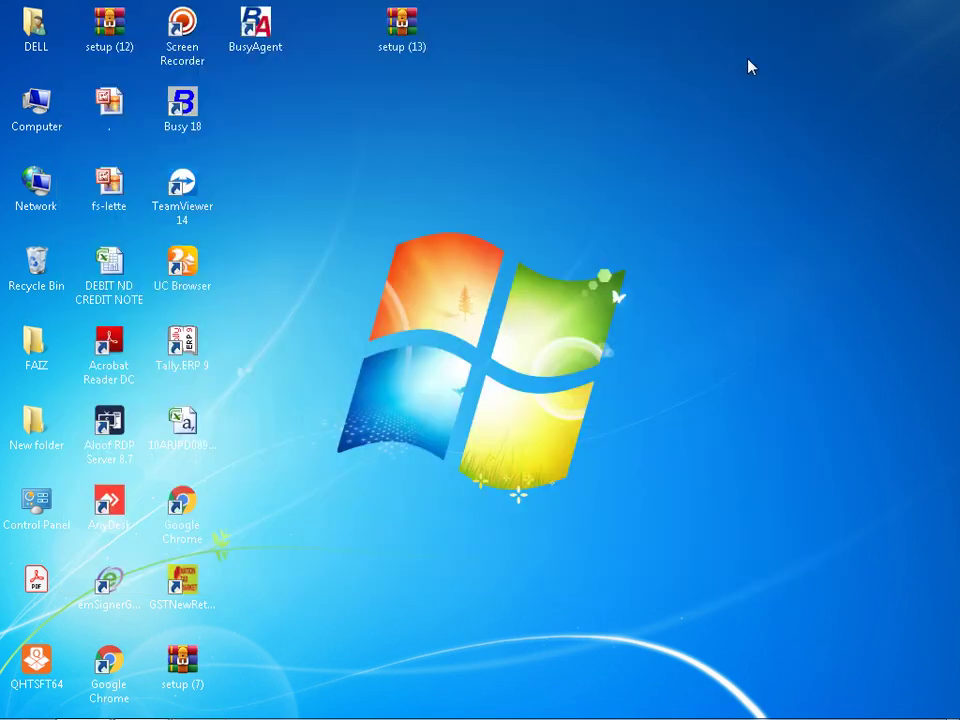
{"action": "double_click", "coordinate": [181, 114]}
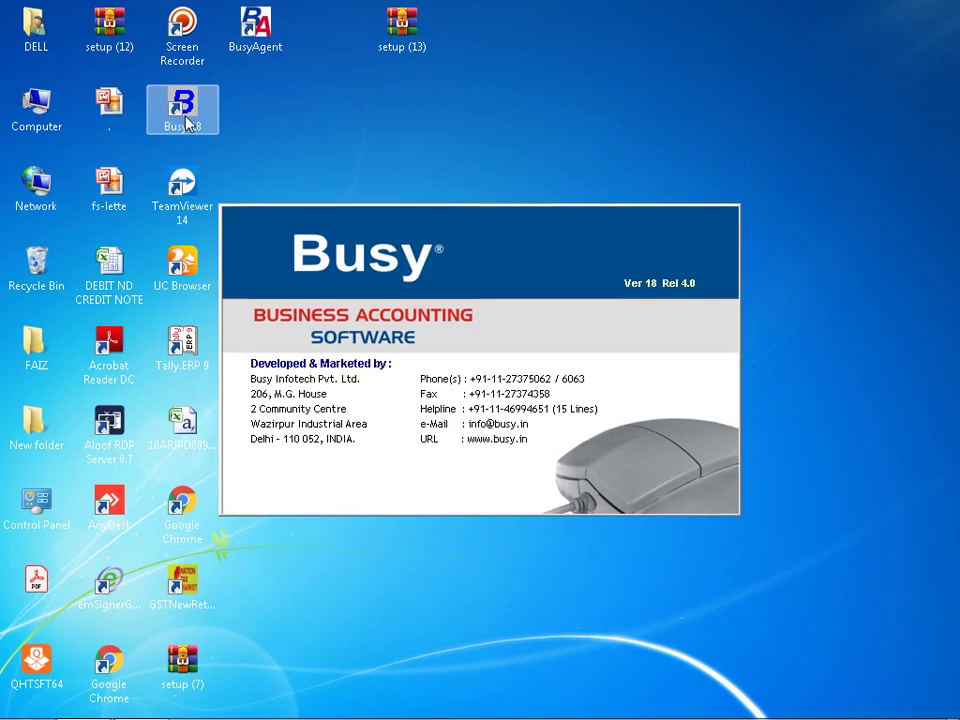
- Dismiss the security message, review Select BUSY Model without changes, and open the company list
{"action": "key", "text": "Return"}
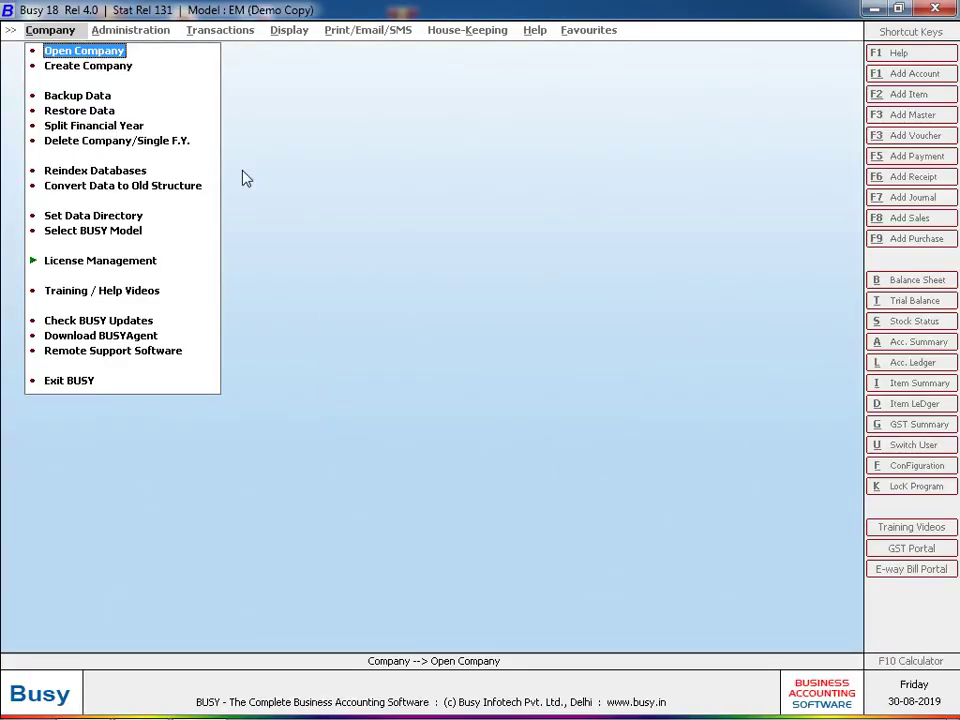
{"action": "left_click", "coordinate": [96, 236]}
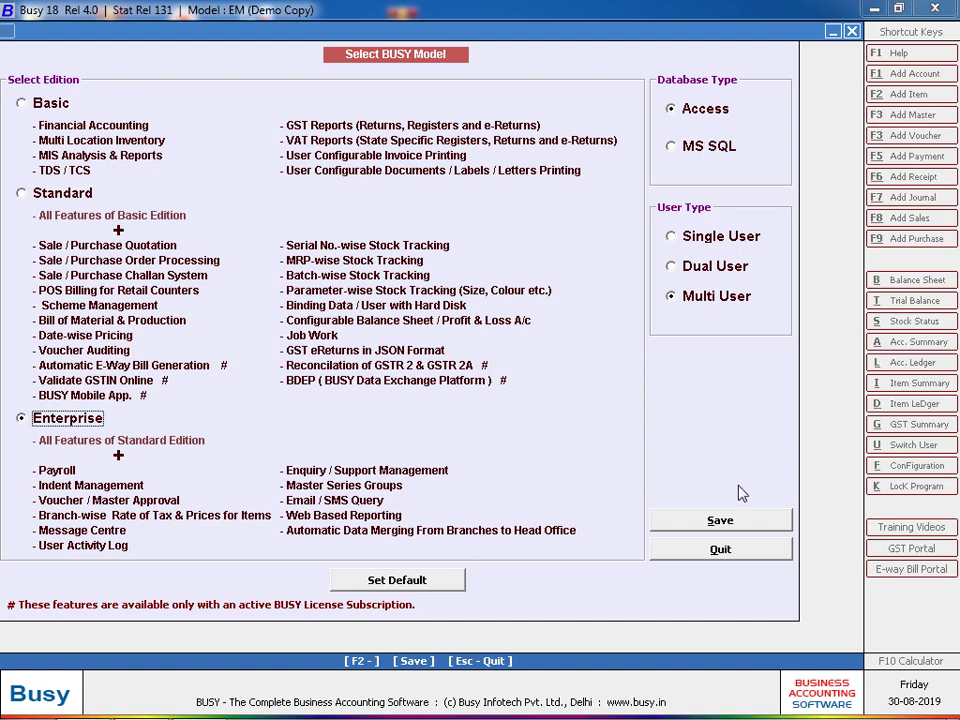
{"action": "left_click", "coordinate": [726, 549]}
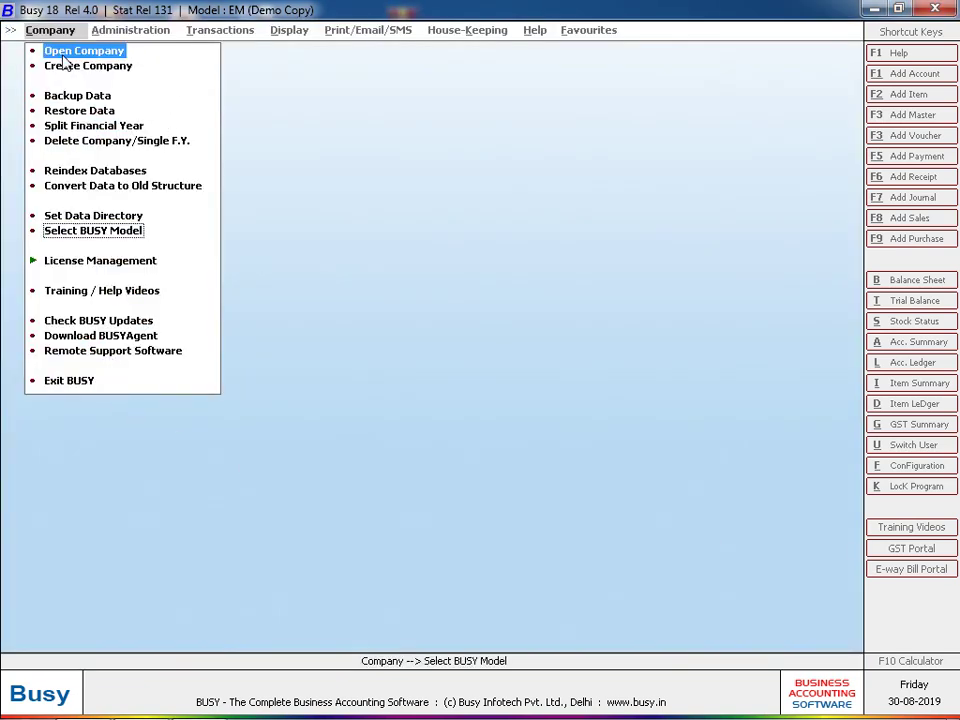
{"action": "left_click", "coordinate": [64, 55]}
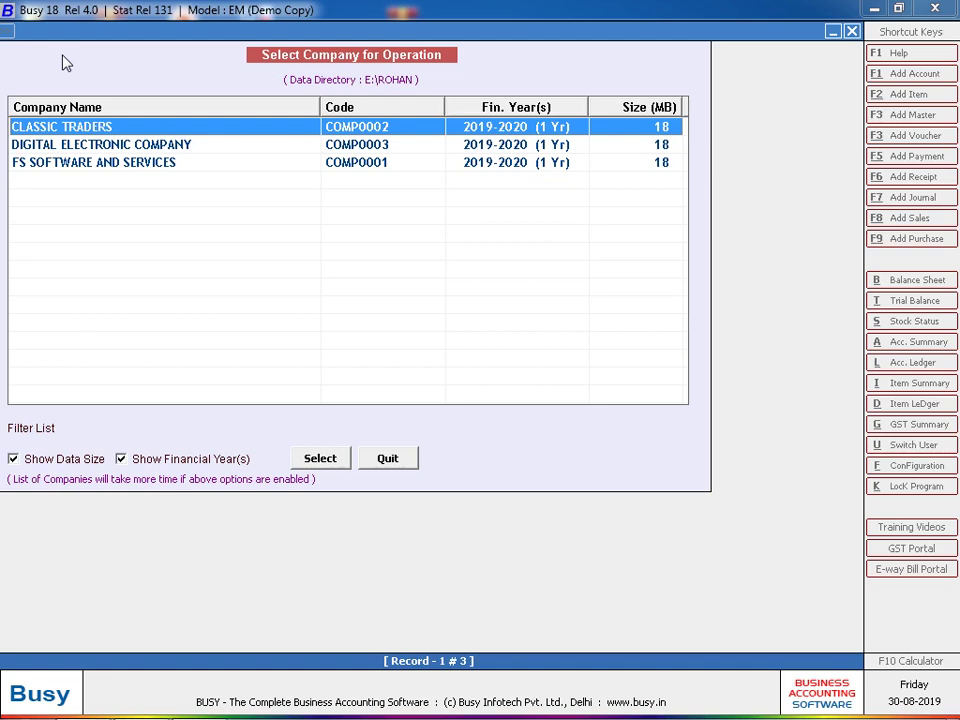
- Quit Select Company, leave the data directory and BUSY model unchanged, then start Create Company
{"action": "left_click", "coordinate": [385, 460]}
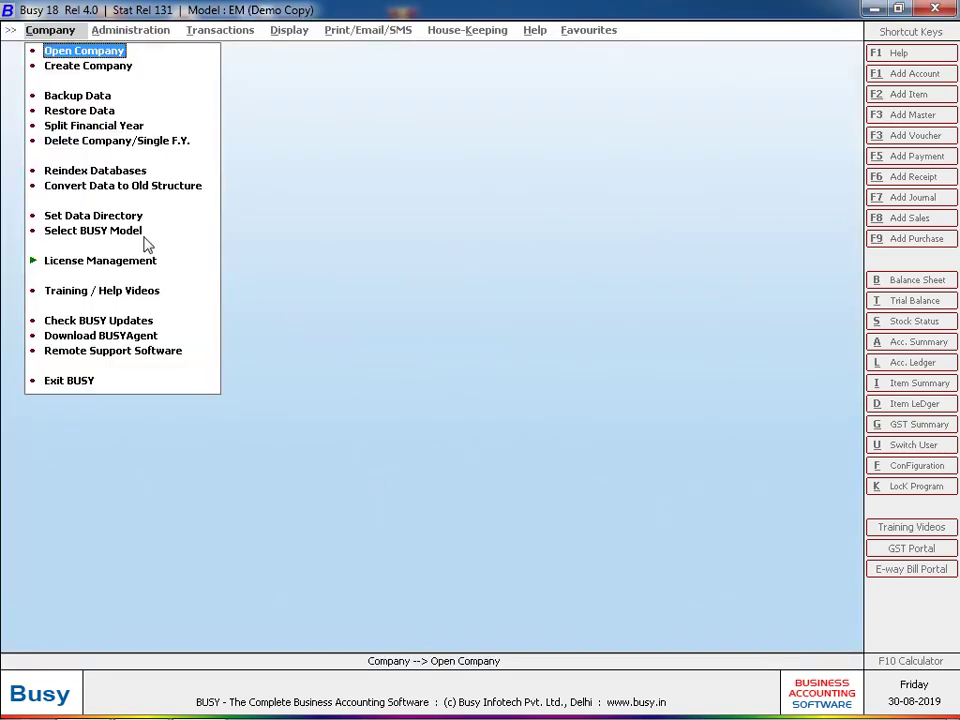
{"action": "left_click", "coordinate": [100, 216]}
{"action": "left_click", "coordinate": [322, 322]}
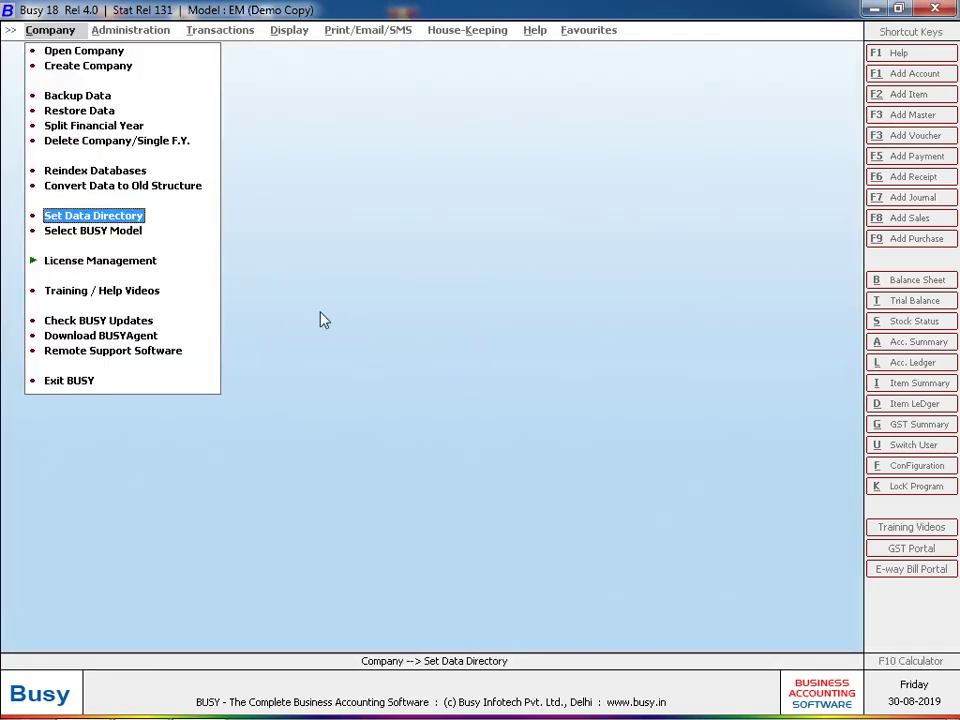
{"action": "left_click", "coordinate": [105, 231]}
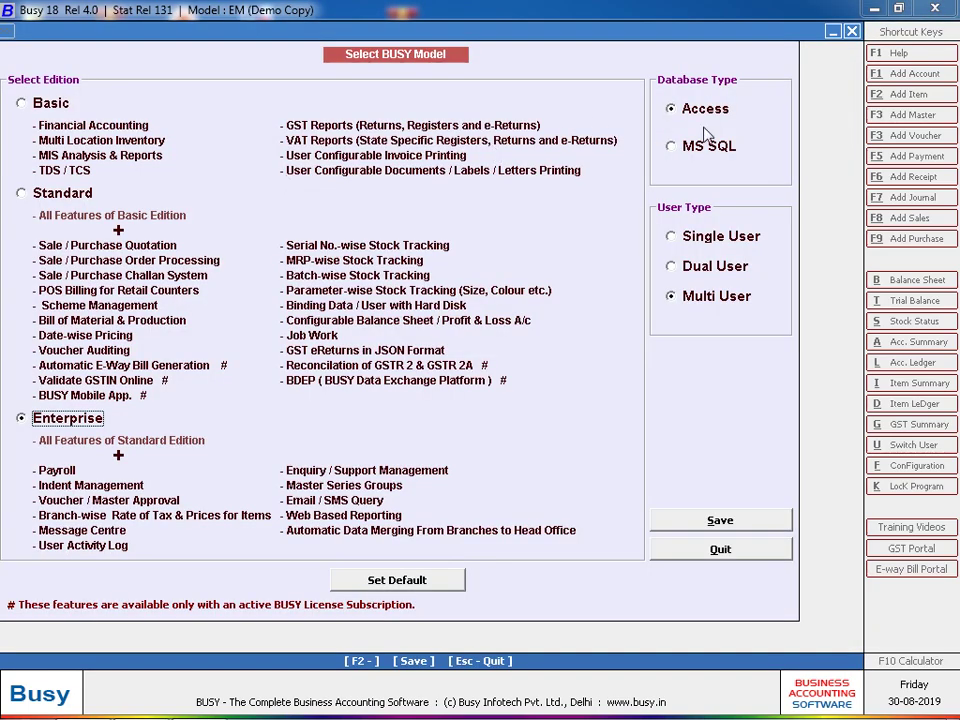
{"action": "left_click", "coordinate": [700, 558]}
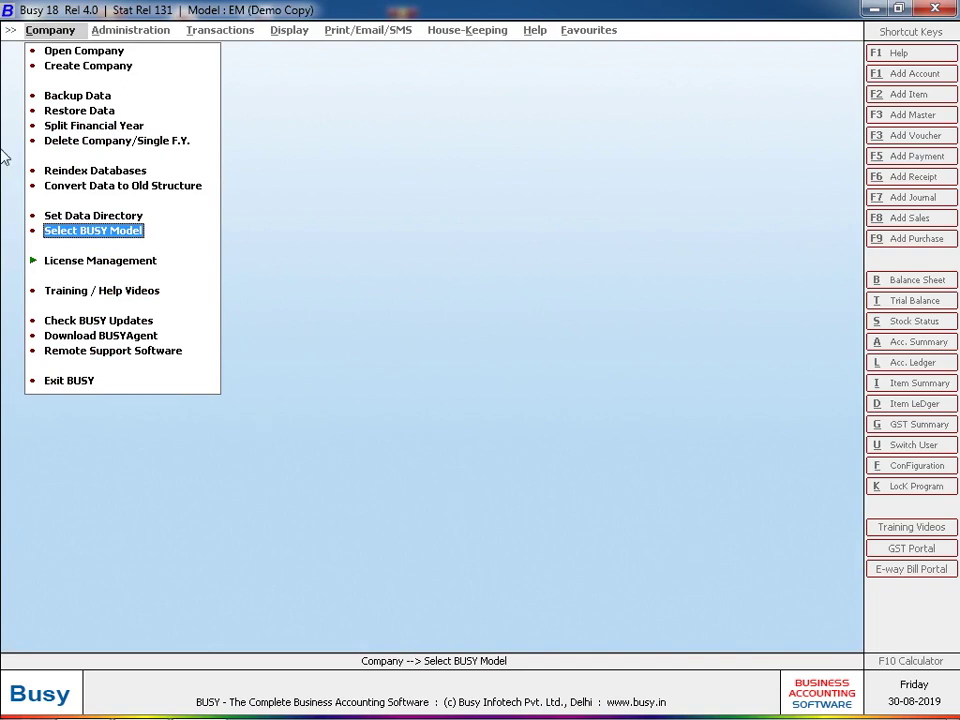
{"action": "left_click", "coordinate": [55, 65]}
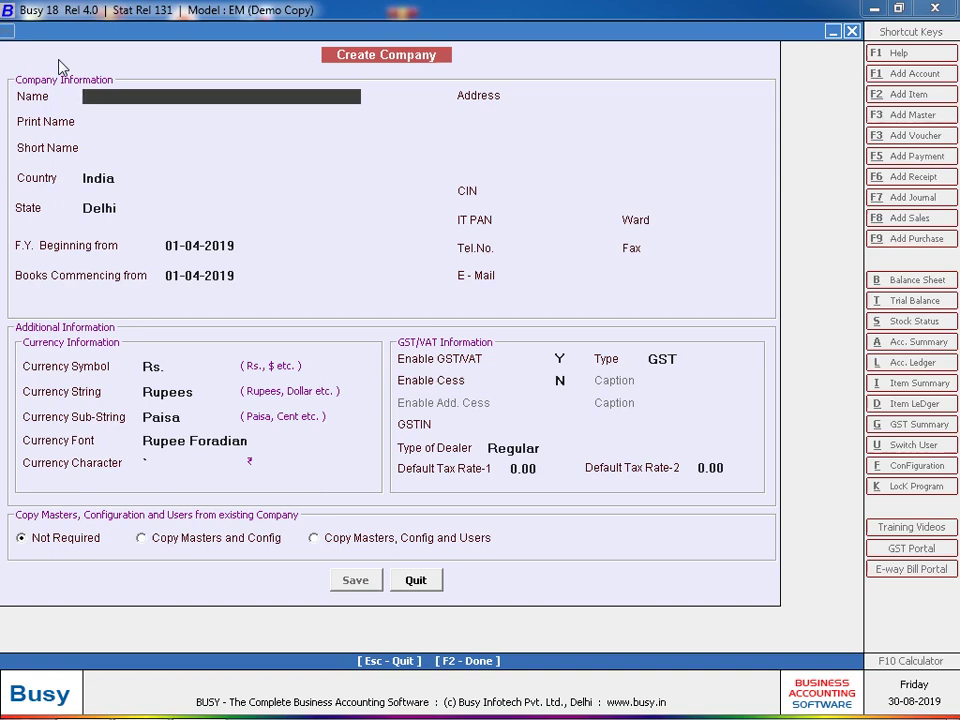
- Cancel the Create Company form, recheck Select BUSY Model unchanged, and exit BUSY
{"action": "left_click", "coordinate": [424, 580]}
{"action": "left_click", "coordinate": [125, 230]}
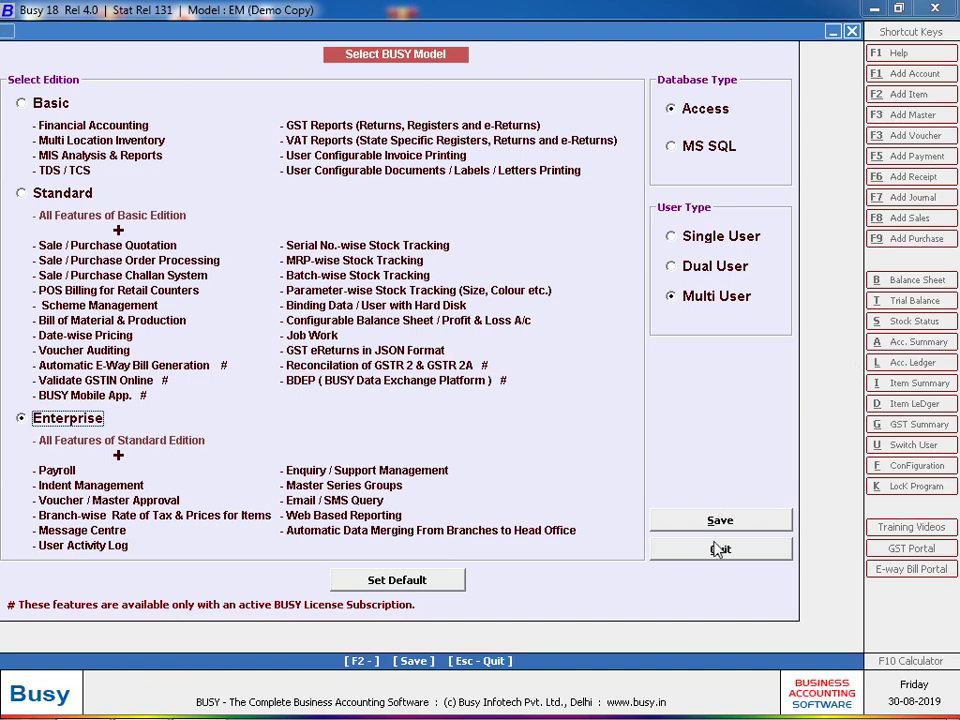
{"action": "left_click", "coordinate": [712, 550]}
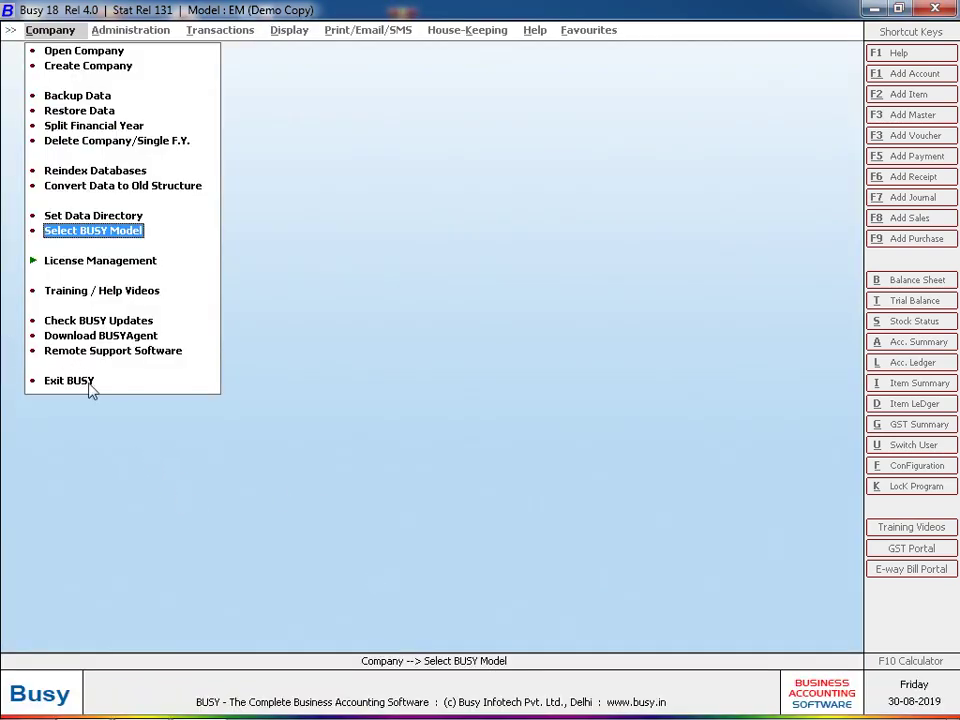
{"action": "left_click", "coordinate": [88, 384]}
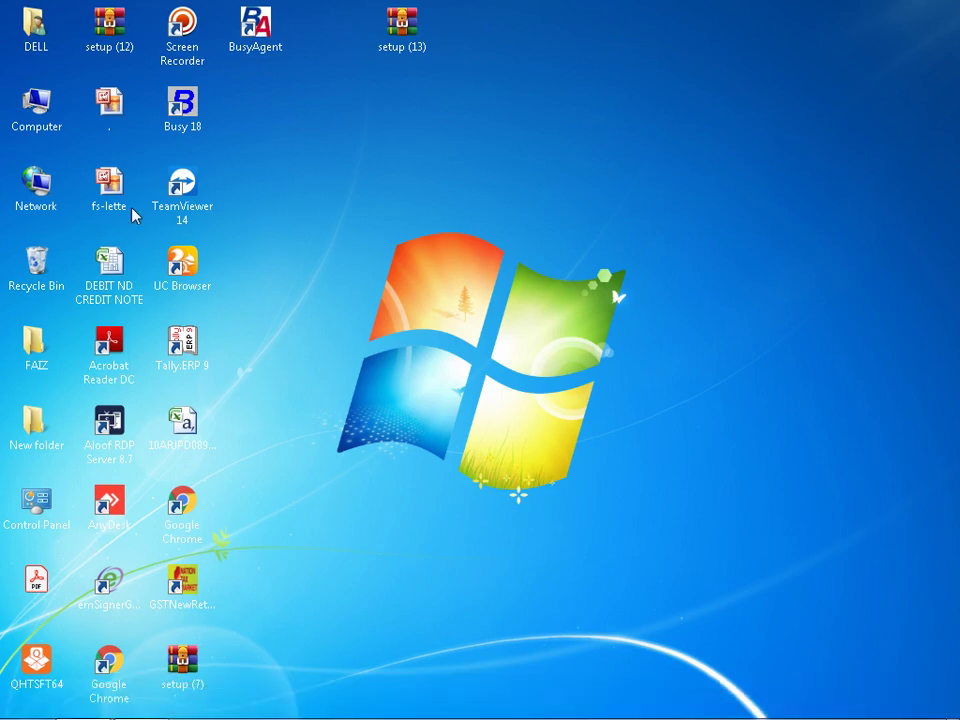
- Launch BusyAgent and set its General Configuration data directory to E:\ROHAN
{"action": "double_click", "coordinate": [257, 32]}
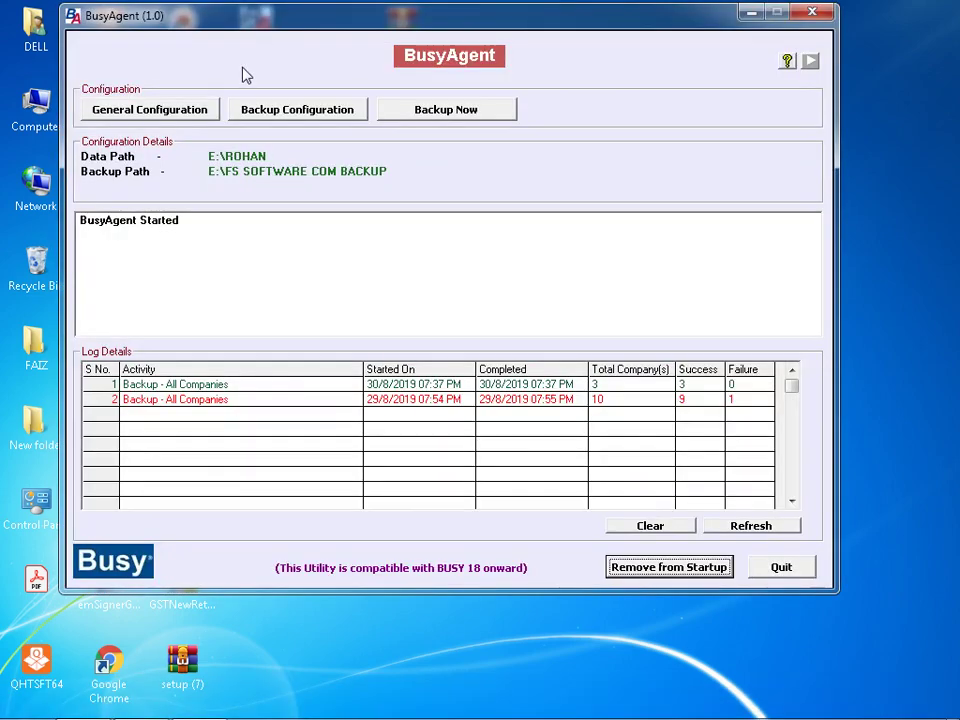
{"action": "left_click", "coordinate": [203, 114]}
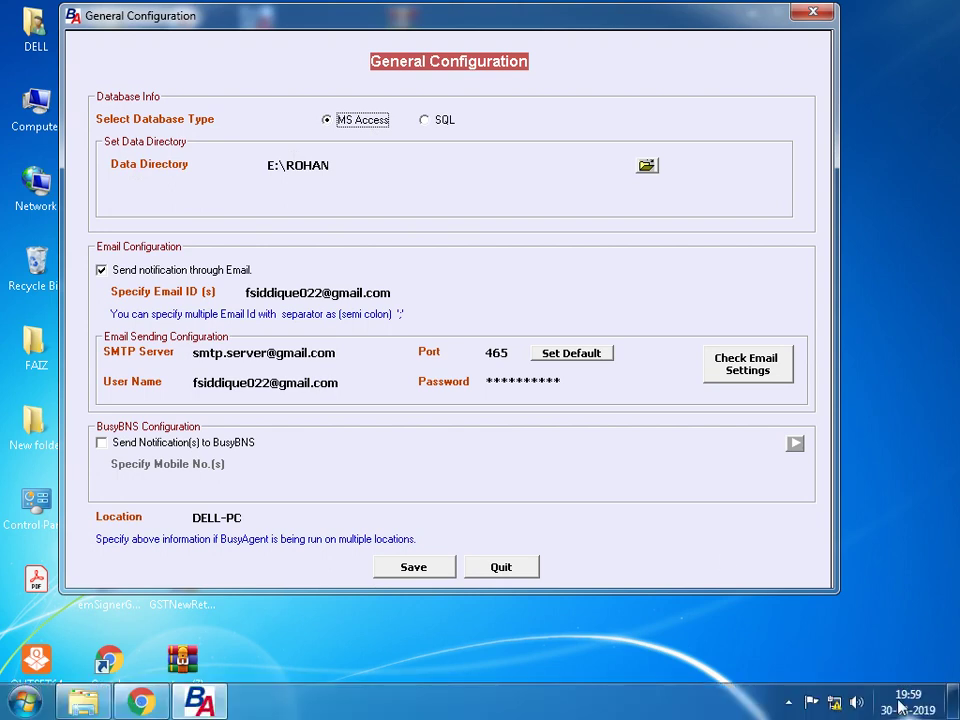
{"action": "left_click", "coordinate": [646, 167]}
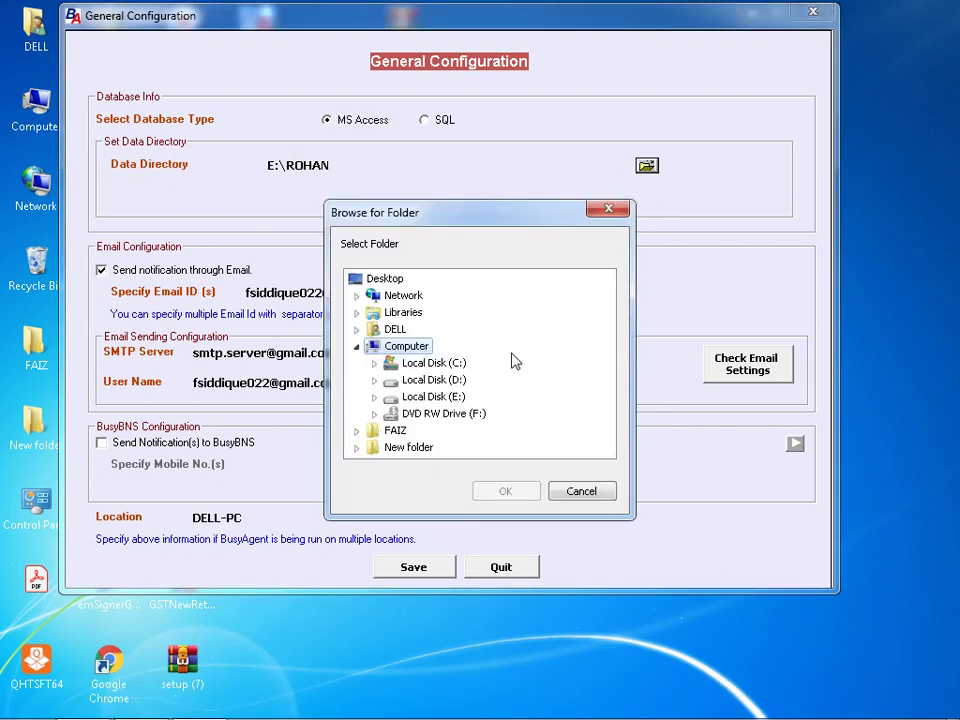
{"action": "double_click", "coordinate": [435, 398]}
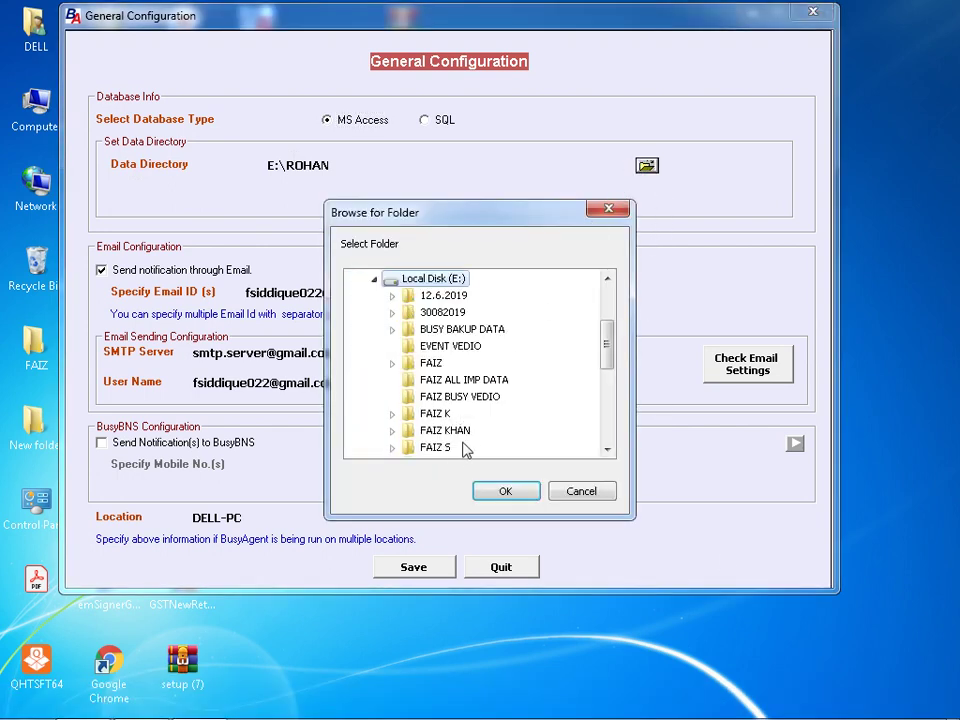
{"action": "left_click", "coordinate": [447, 449]}
{"action": "scroll", "coordinate": [440, 420], "scroll_direction": "down", "scroll_amount": 5}
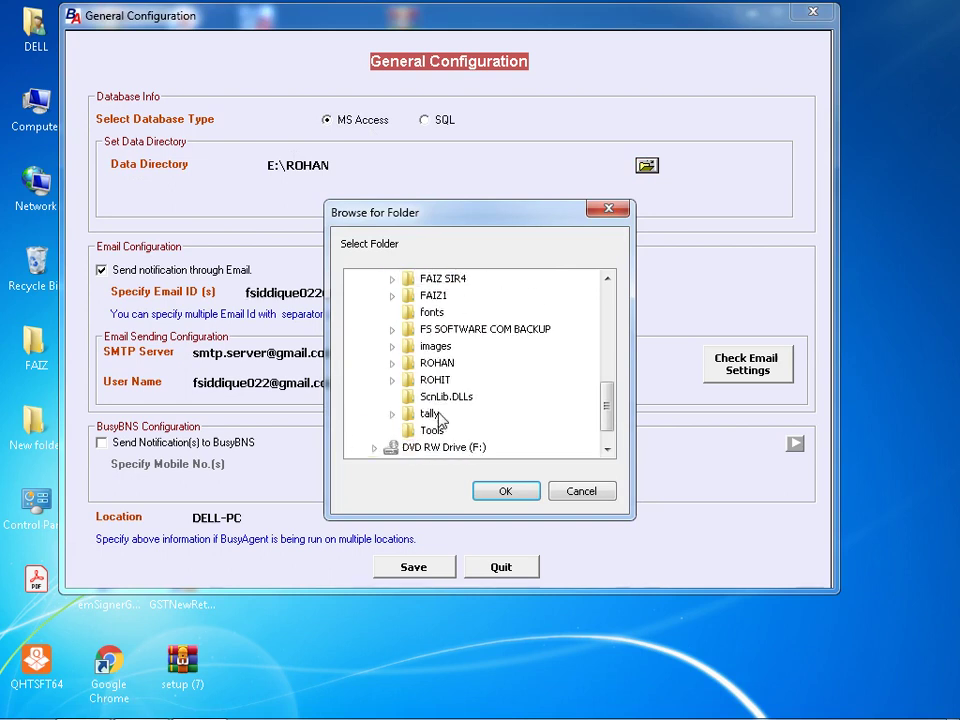
{"action": "left_click", "coordinate": [420, 364]}
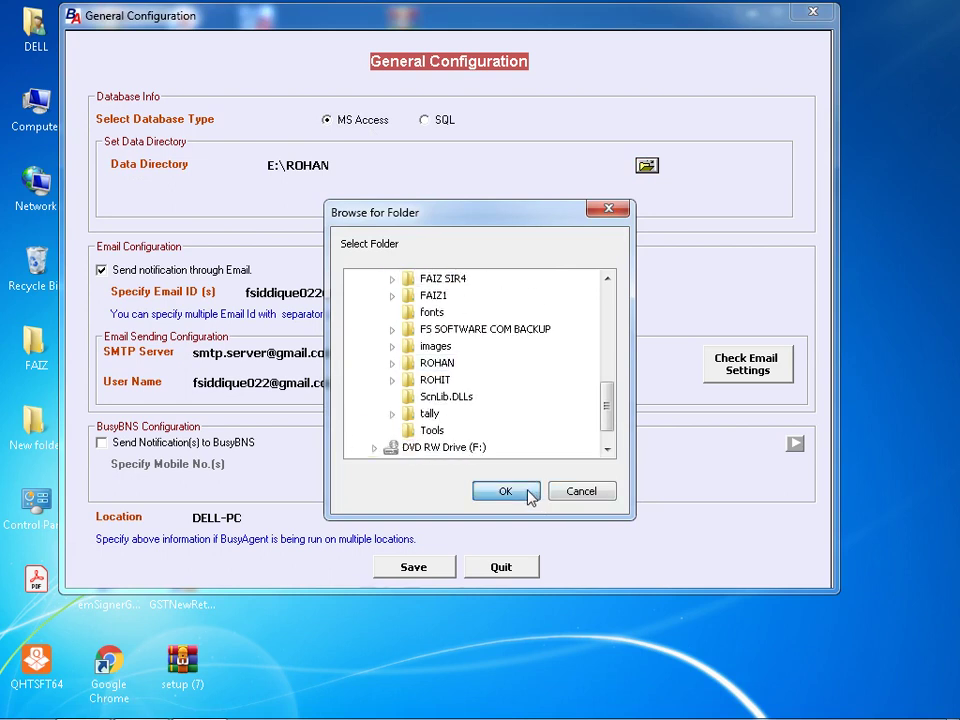
{"action": "left_click", "coordinate": [527, 492]}
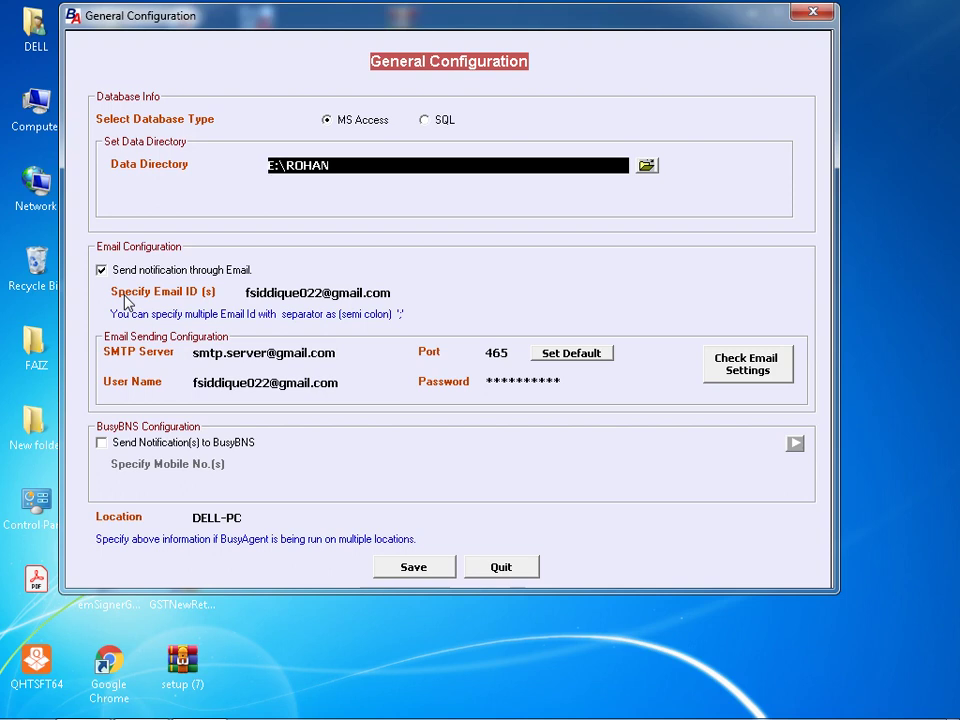
- Replace the Specify Email ID recipient with the new Gmail address
{"action": "left_click", "coordinate": [434, 298]}
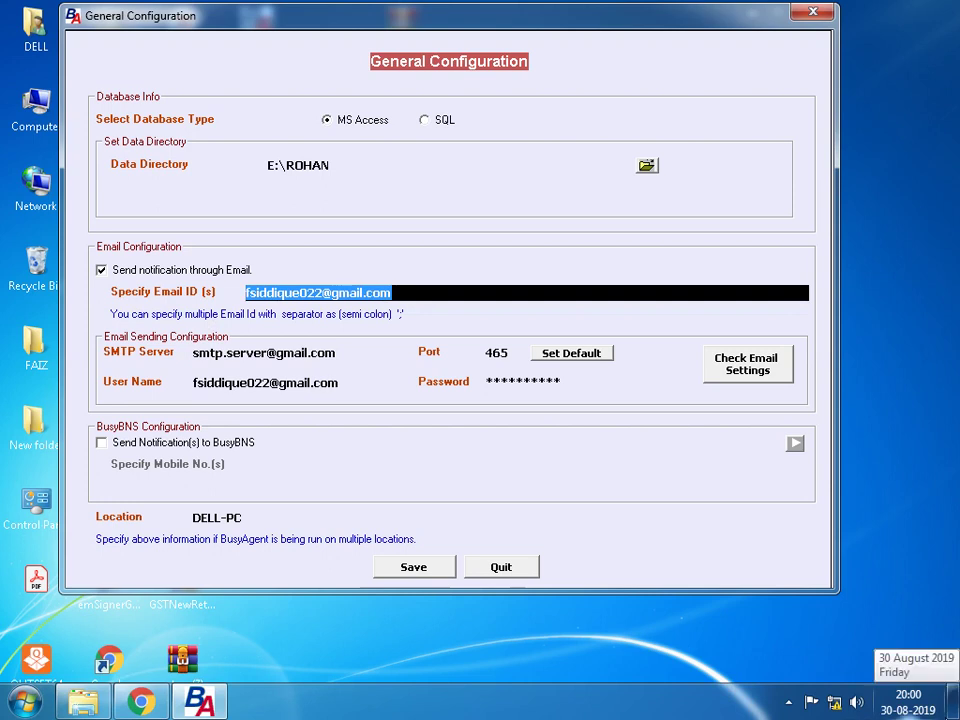
{"action": "type", "text": "v"}
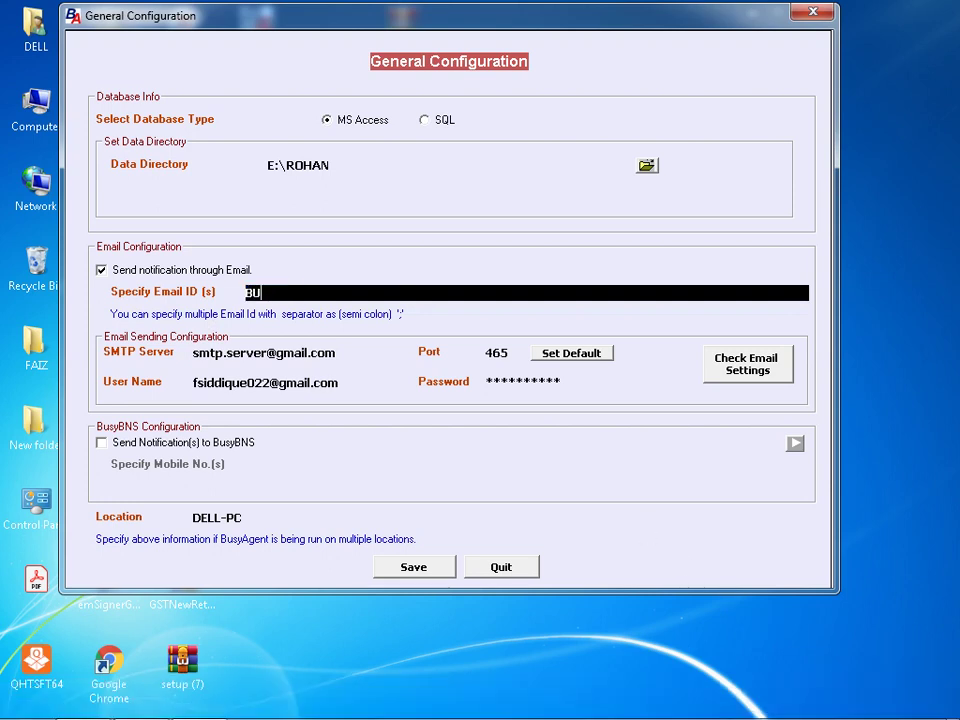
{"action": "key", "text": "BackSpace"}
{"action": "type", "text": "sys"}
{"action": "key", "text": "BackSpace"}
{"action": "key", "text": "BackSpace"}
{"action": "key", "text": "BackSpace"}
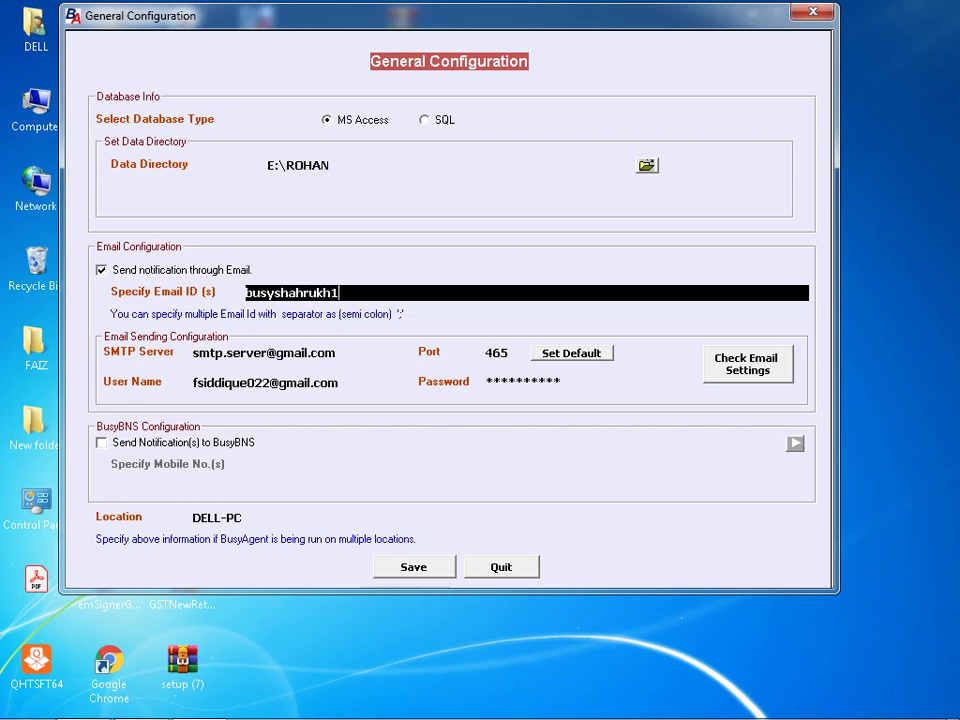
{"action": "key", "text": "Tab"}
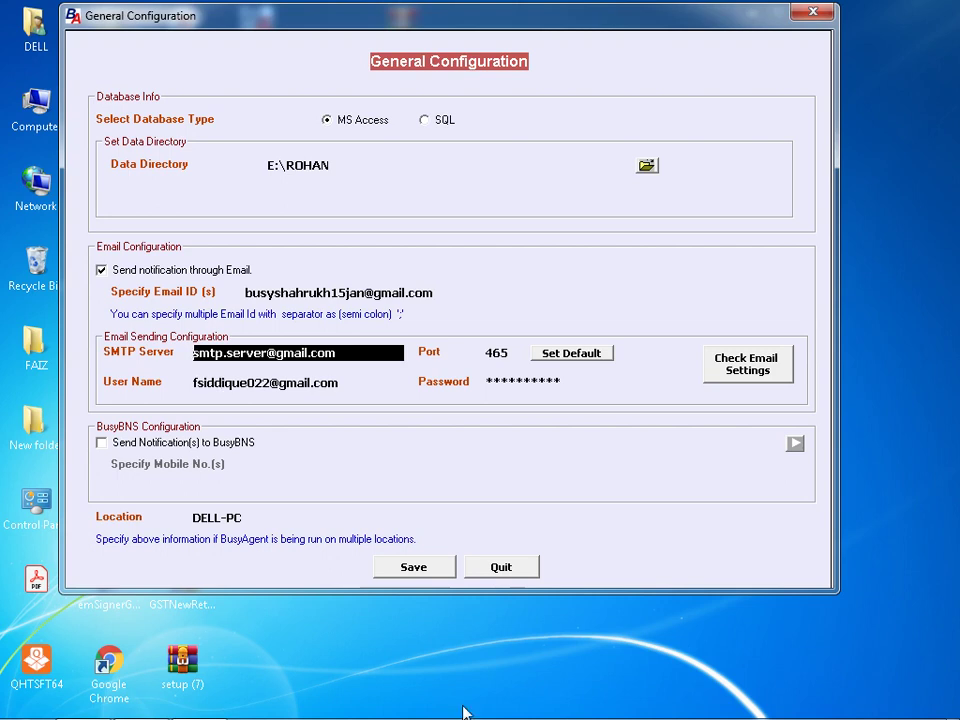
{"action": "mouse_move", "coordinate": [686, 713]}
{"action": "left_click_drag", "start_coordinate": [505, 352], "coordinate": [480, 360]}
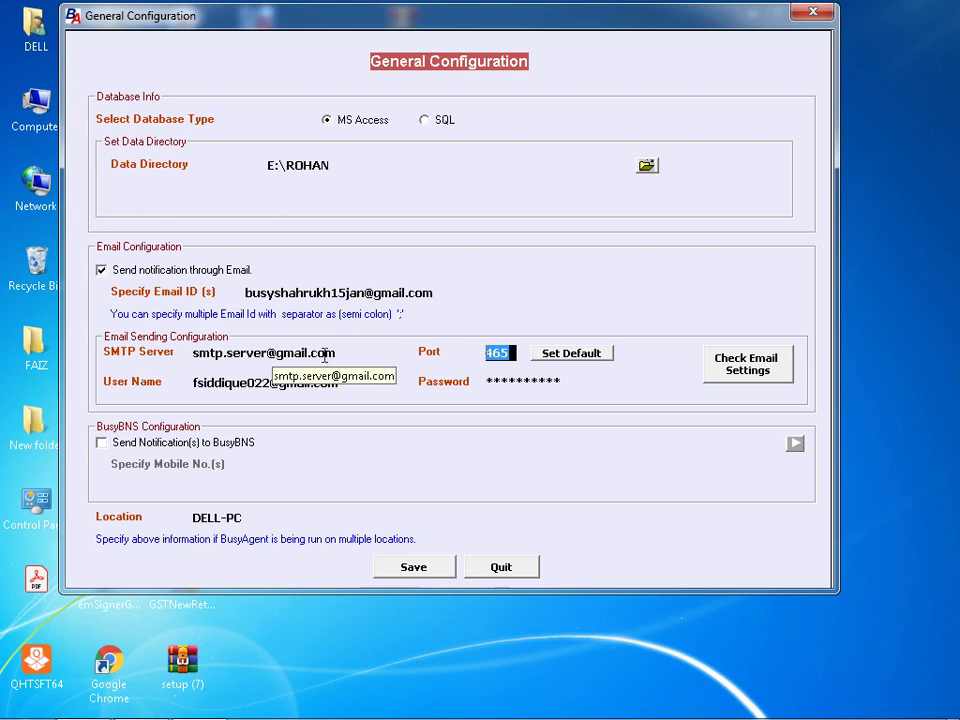
- Copy the new Gmail address into User Name, re-enter the account password, and save
{"action": "left_click_drag", "start_coordinate": [435, 292], "coordinate": [165, 292]}
{"action": "key", "text": "ctrl+c"}
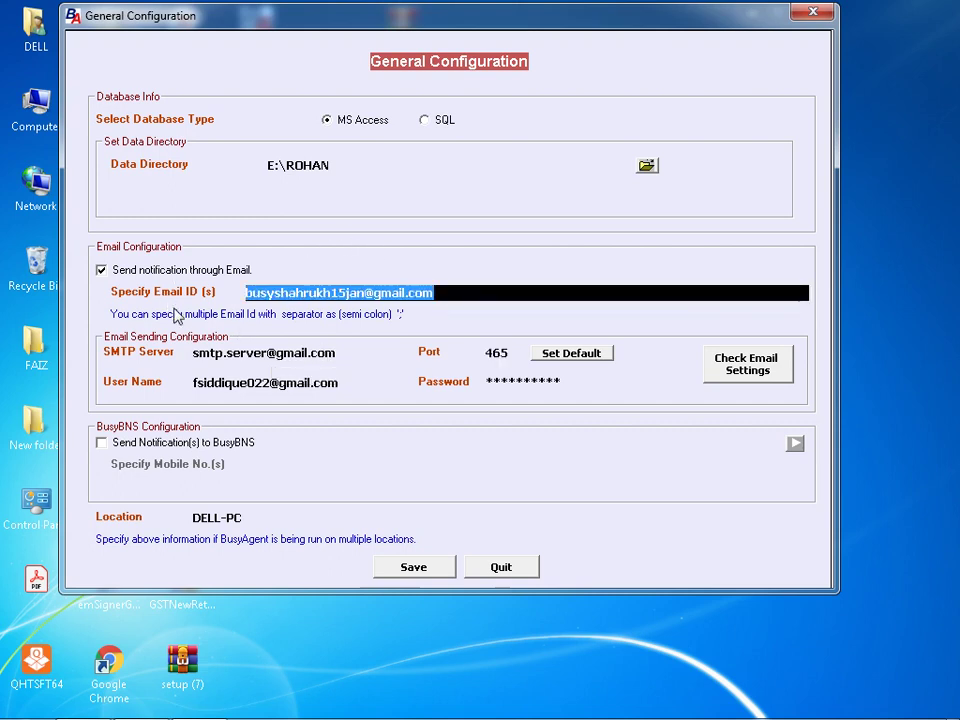
{"action": "left_click", "coordinate": [373, 384]}
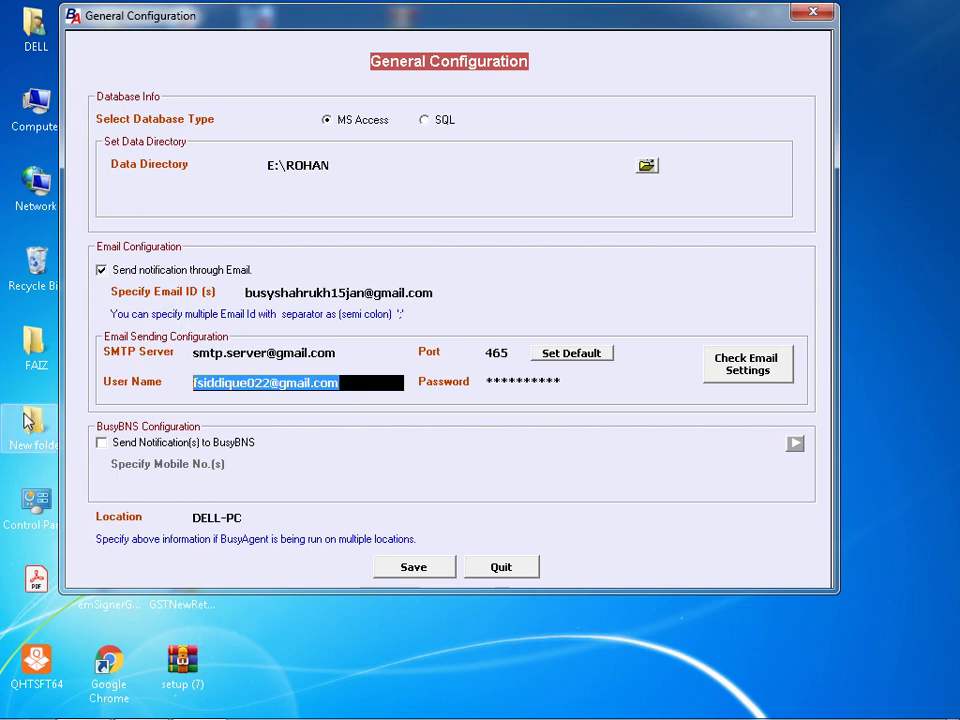
{"action": "key", "text": "ctrl+v"}
{"action": "left_click", "coordinate": [488, 386]}
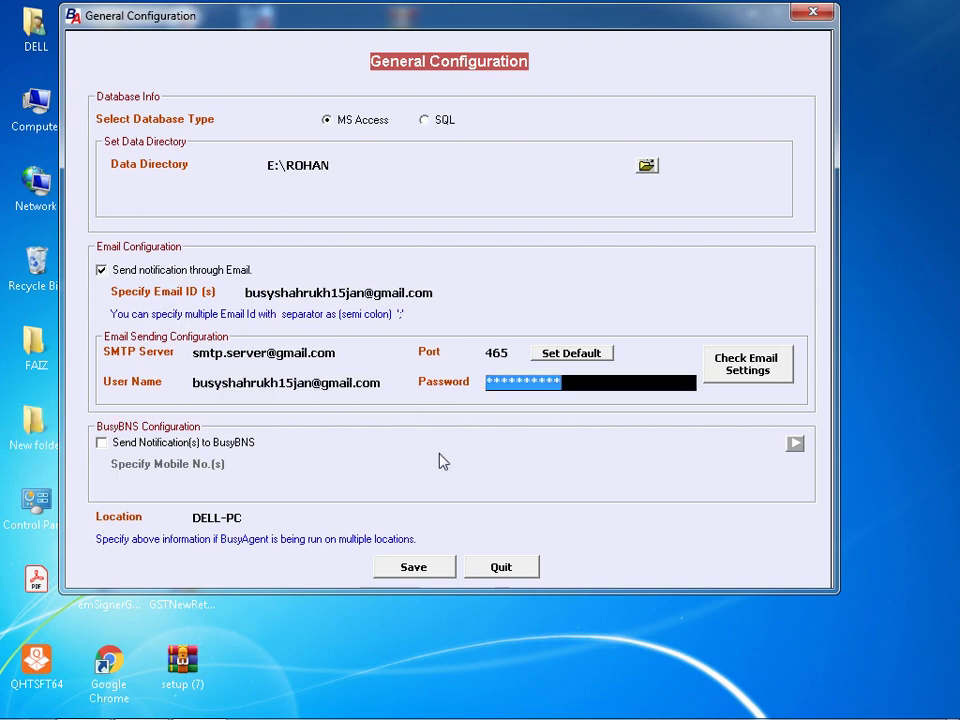
{"action": "type", "text": "******"}
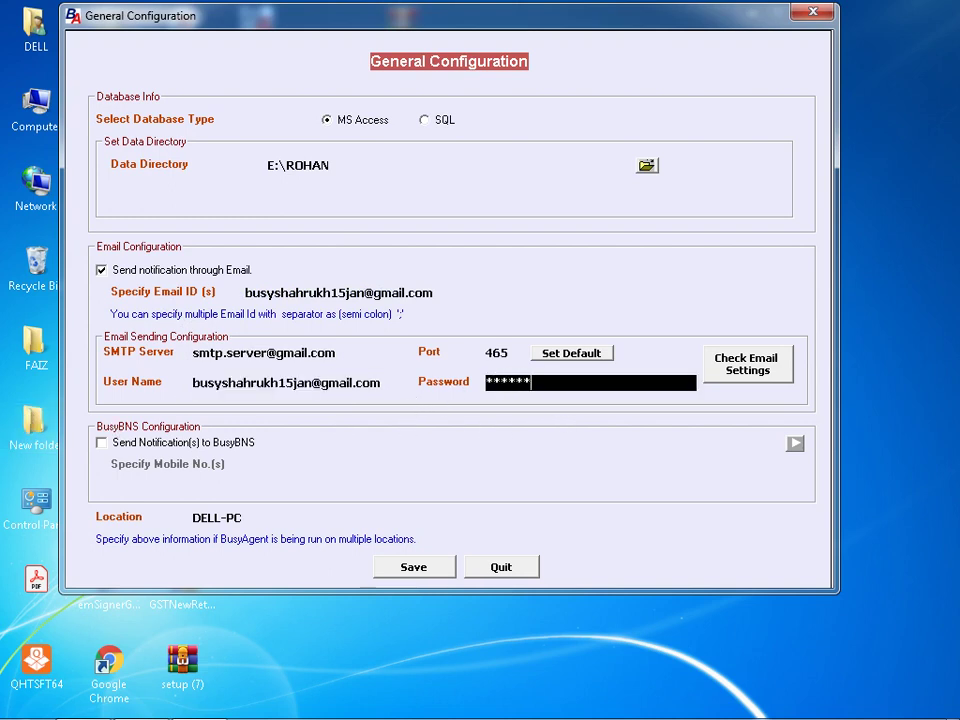
{"action": "type", "text": "****"}
{"action": "left_click", "coordinate": [398, 572]}
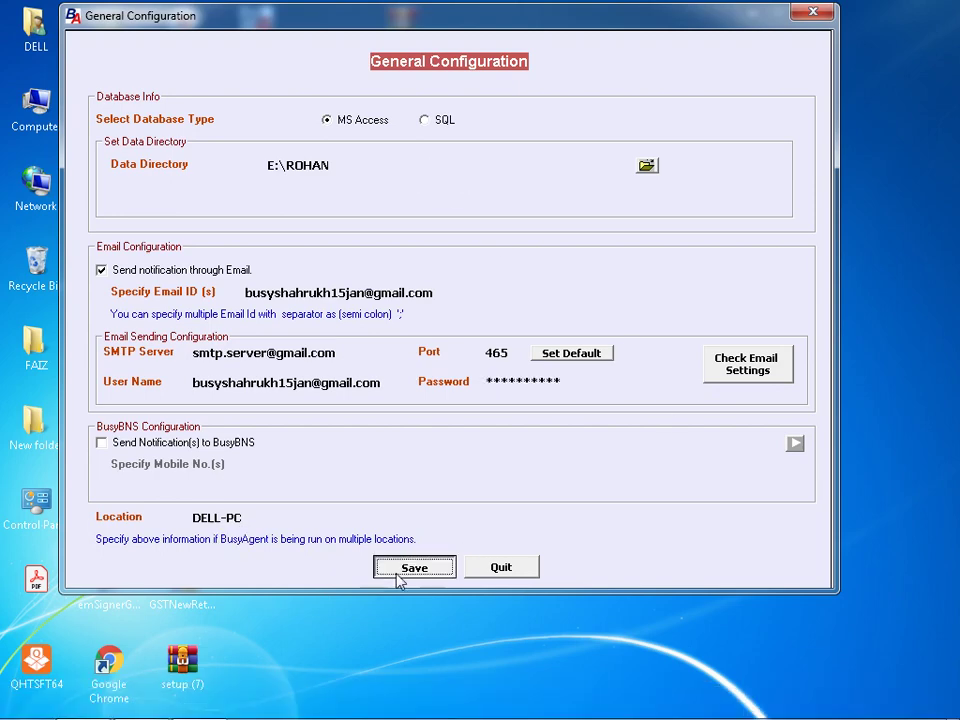
- Acknowledge the save and open Backup Configuration with daily 12:00 PM, 03:00 PM, 06:00 PM backups
{"action": "left_click", "coordinate": [510, 433]}
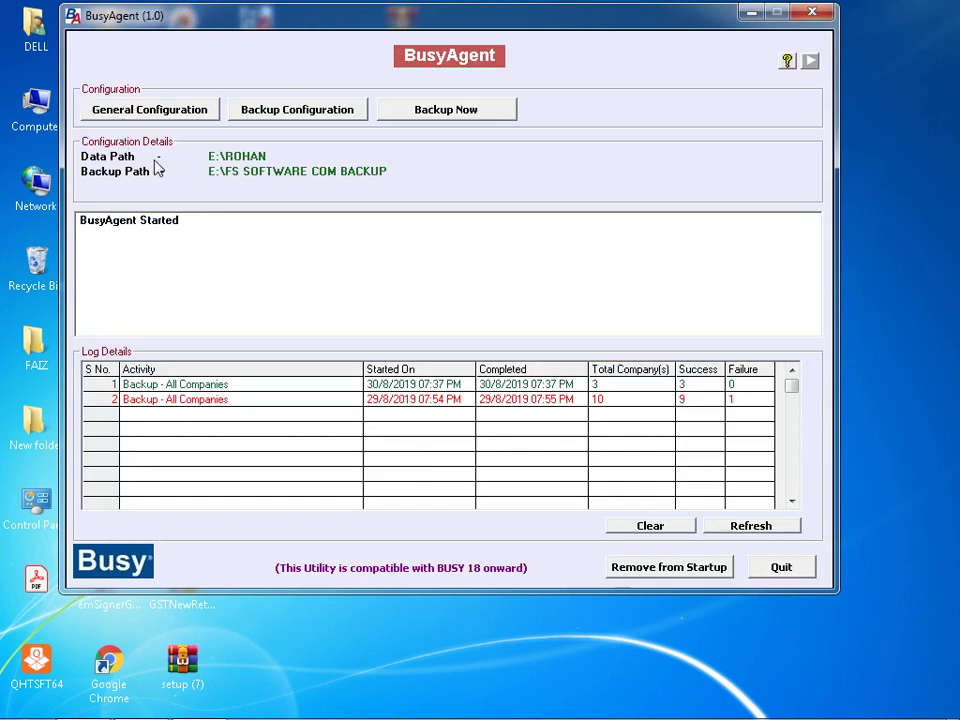
{"action": "left_click", "coordinate": [258, 117]}
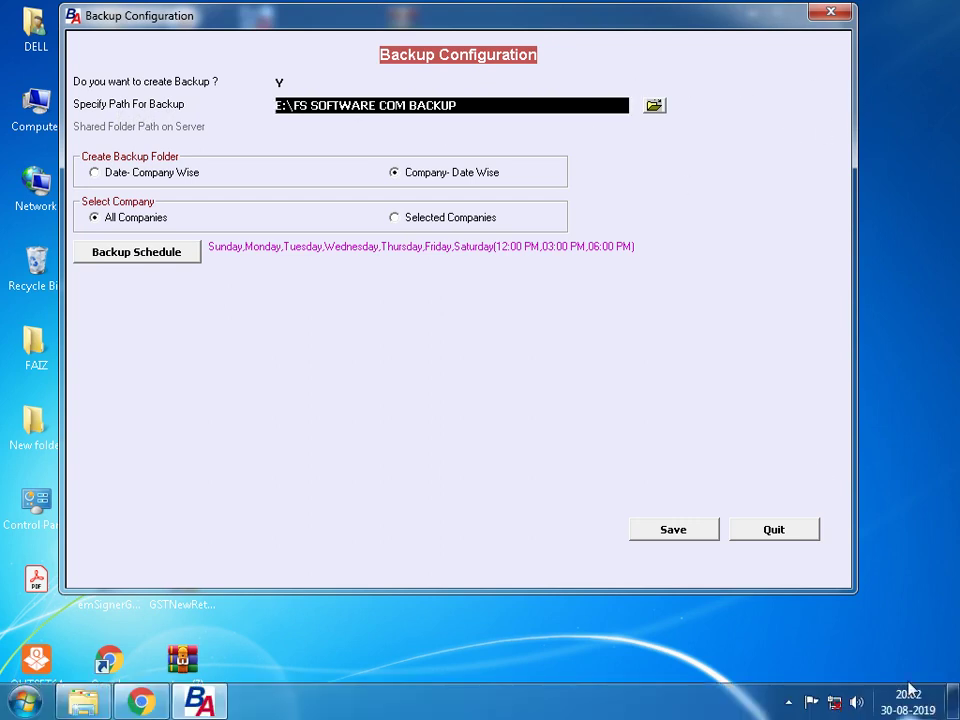
{"action": "mouse_move", "coordinate": [806, 710]}
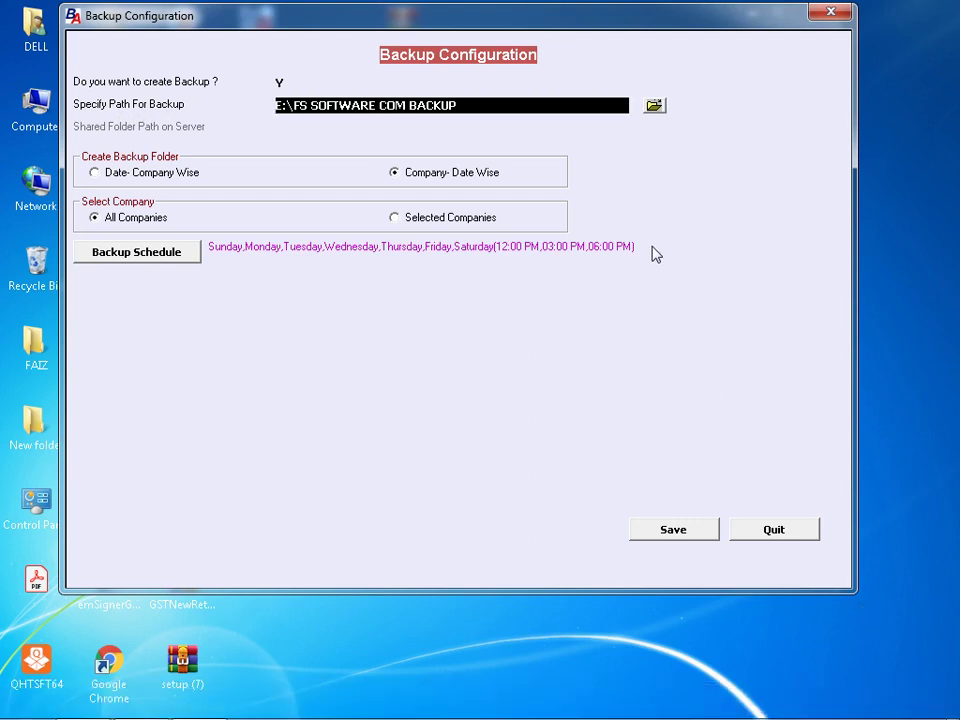
- Change the backup path from E:\FS SOFTWARE COM BACKUP to D:\DATA and dismiss two pop-up notifications
{"action": "left_click", "coordinate": [654, 107]}
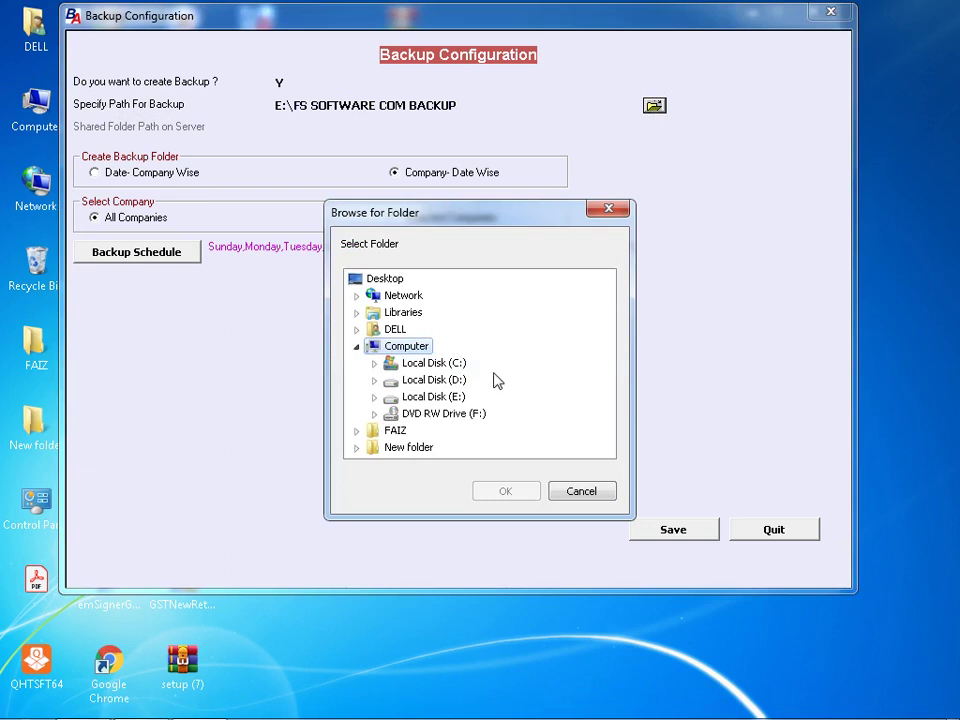
{"action": "double_click", "coordinate": [420, 379]}
{"action": "double_click", "coordinate": [440, 382]}
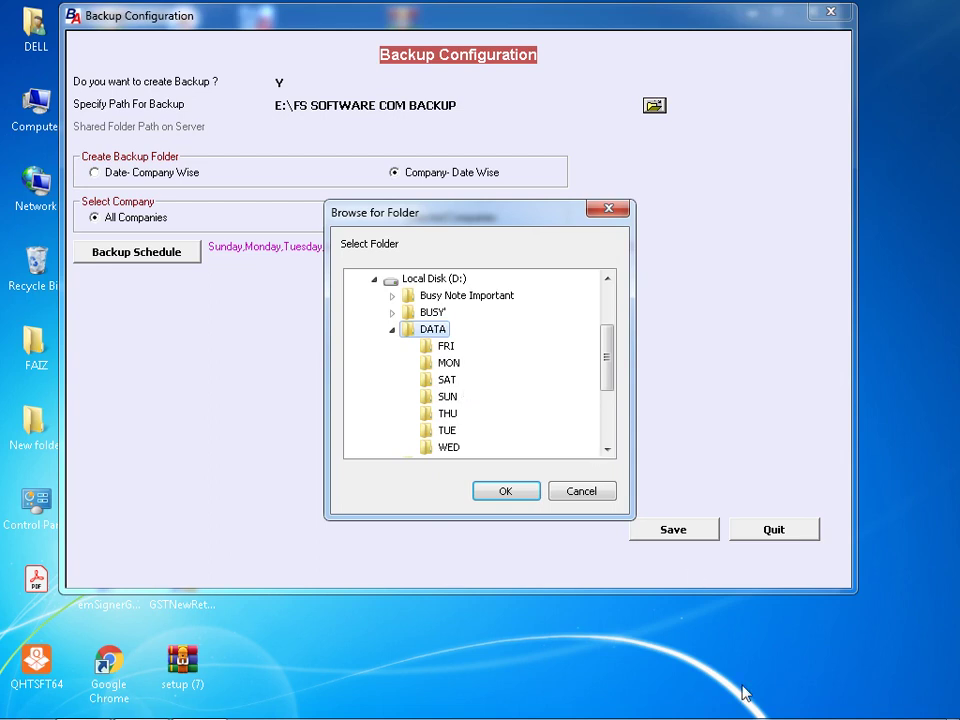
{"action": "mouse_move", "coordinate": [900, 712]}
{"action": "left_click", "coordinate": [505, 491]}
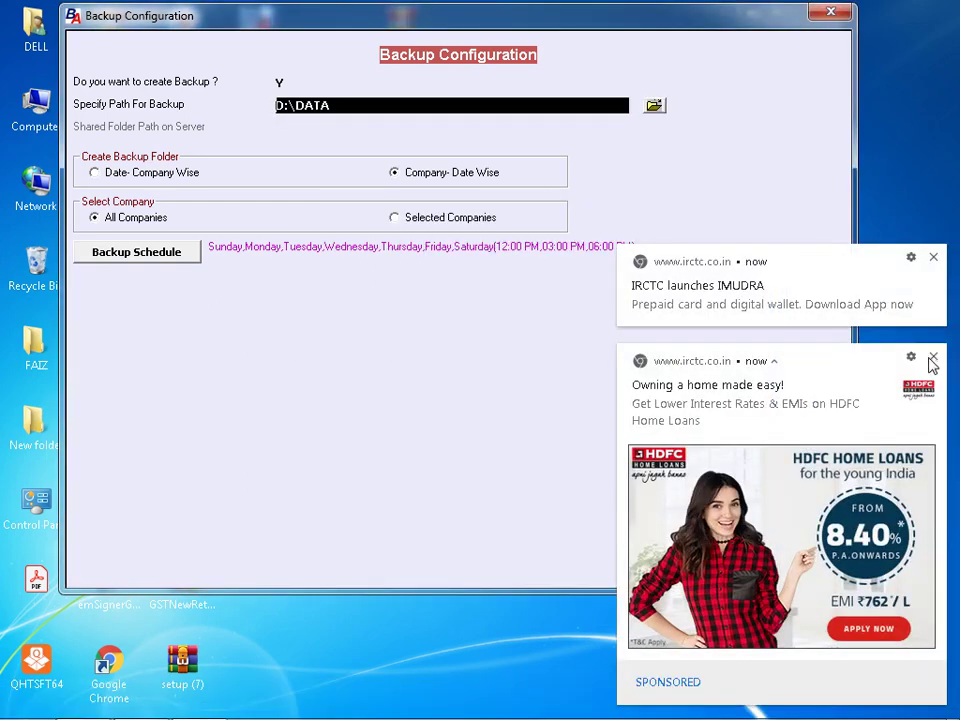
{"action": "left_click", "coordinate": [932, 360]}
{"action": "left_click", "coordinate": [933, 636]}
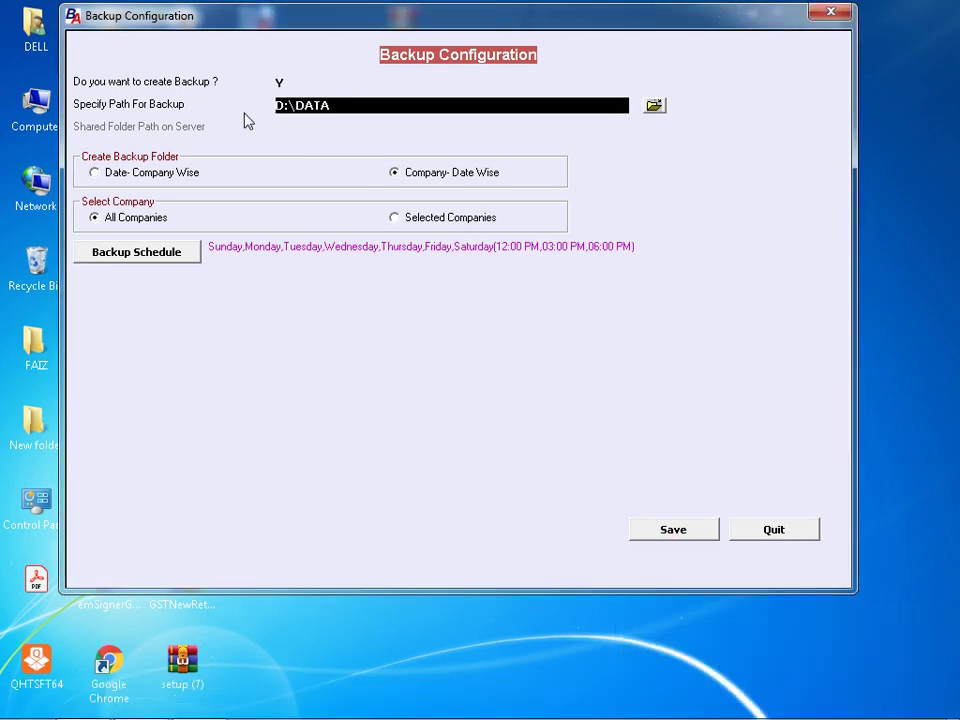
- Choose Date- Company Wise and Selected Companies, then open FS SOFTWARE AND SERVICES' schedule form
{"action": "left_click", "coordinate": [146, 185]}
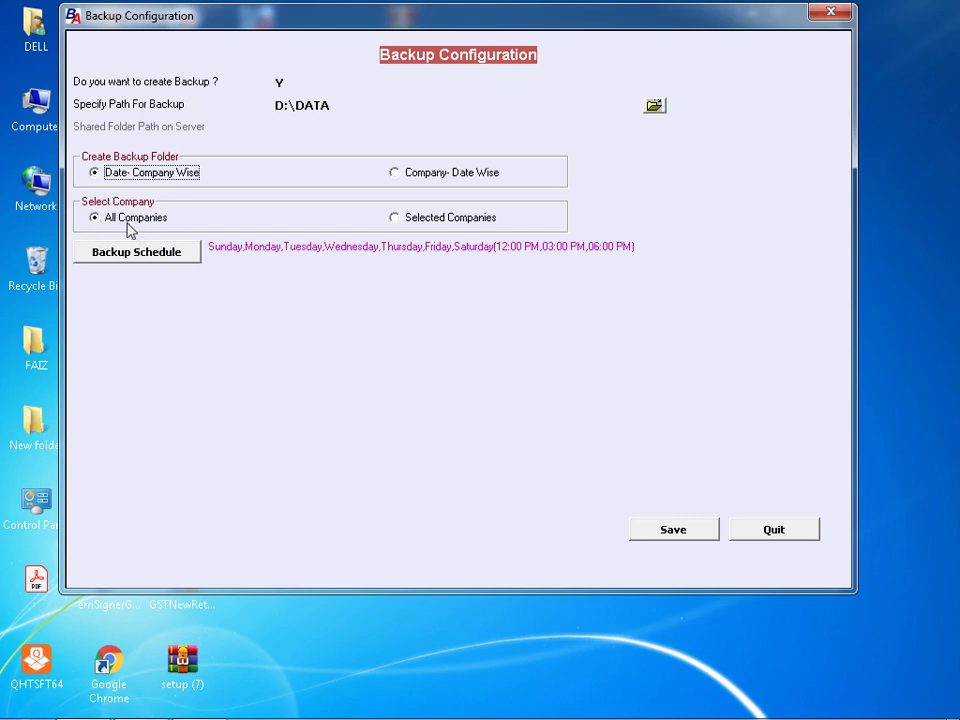
{"action": "left_click", "coordinate": [442, 226]}
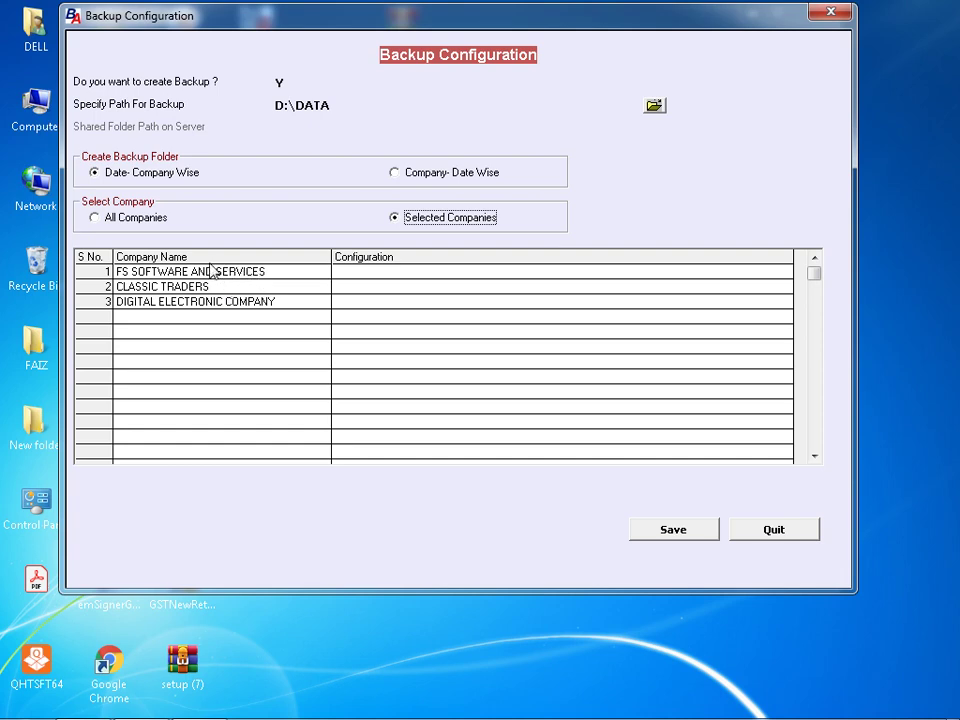
{"action": "double_click", "coordinate": [350, 275]}
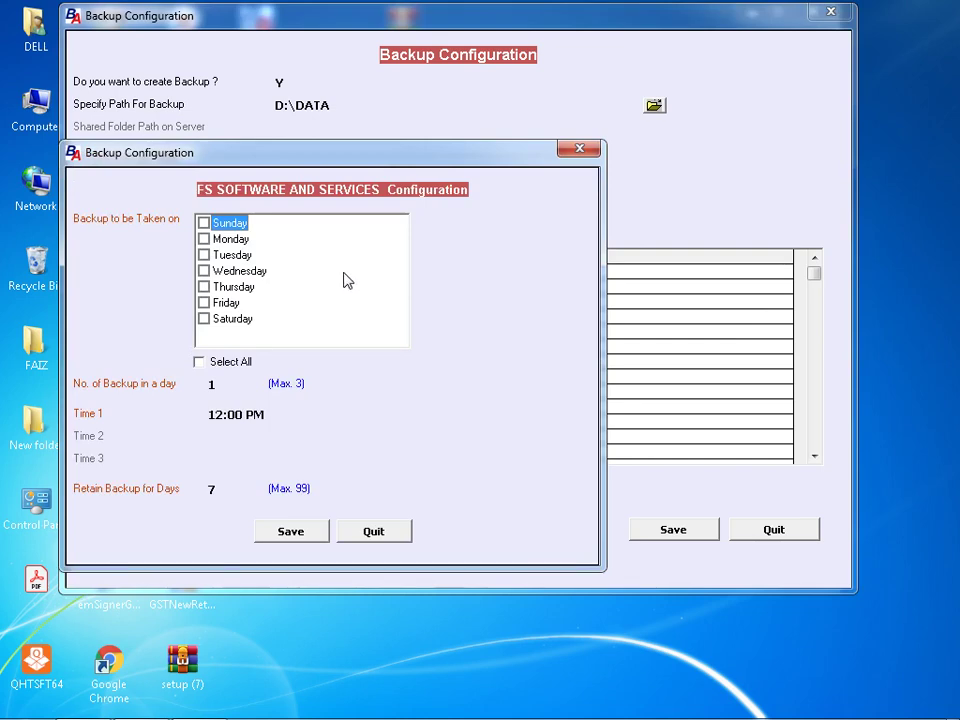
- Tick all seven weekdays for FS SOFTWARE AND SERVICES backups
{"action": "left_click", "coordinate": [204, 223]}
{"action": "left_click", "coordinate": [204, 239]}
{"action": "left_click", "coordinate": [205, 256]}
{"action": "left_click", "coordinate": [205, 271]}
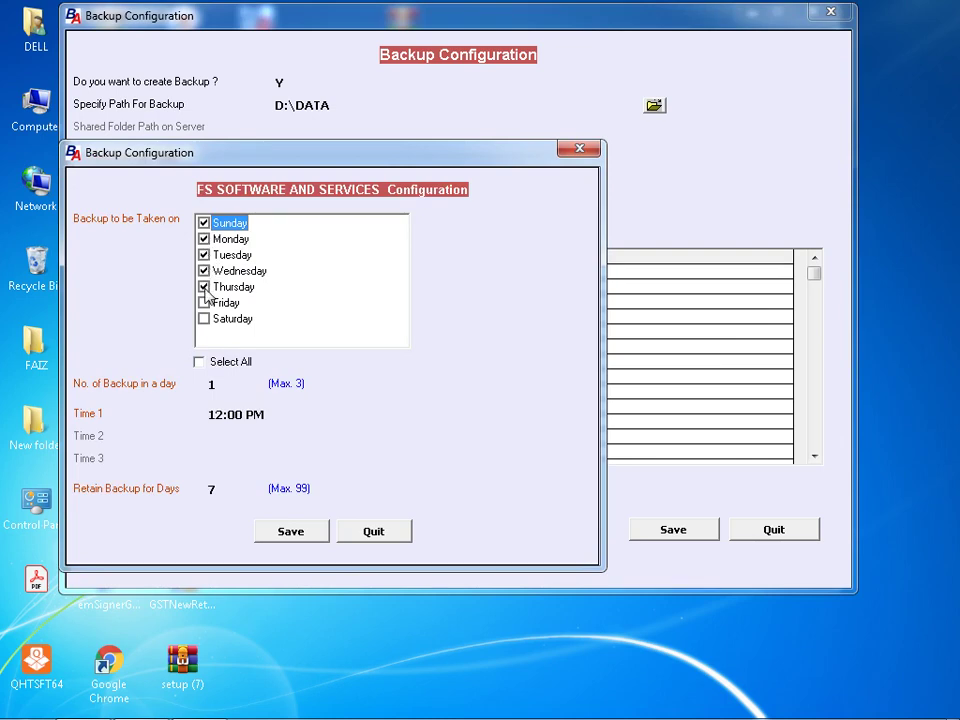
{"action": "left_click", "coordinate": [204, 302]}
{"action": "left_click", "coordinate": [204, 319]}
{"action": "left_click", "coordinate": [200, 363]}
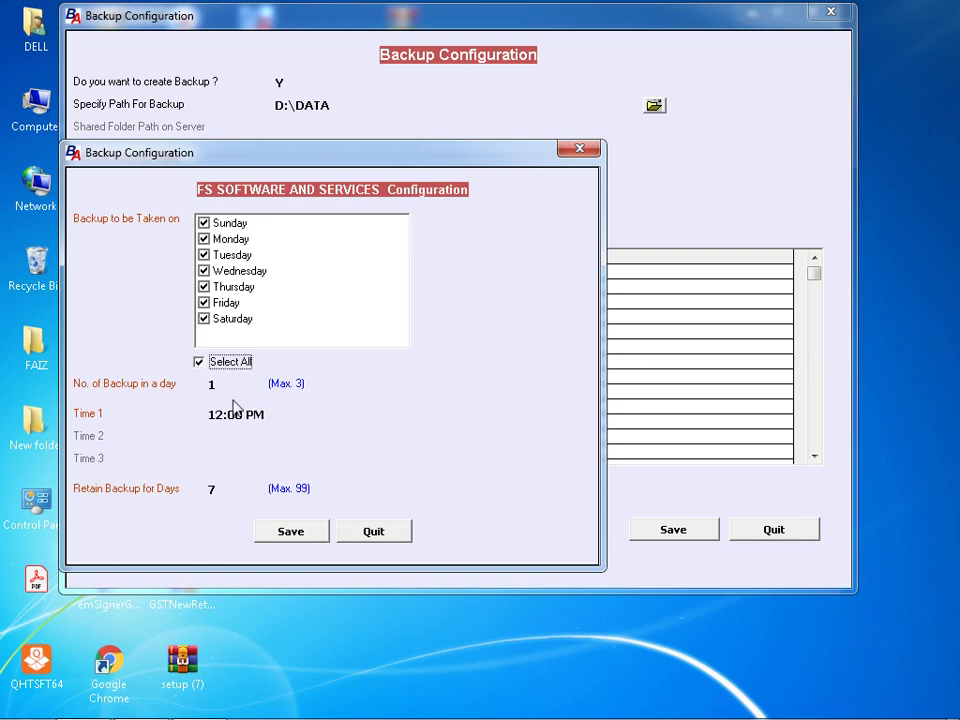
- Set the number of backups per day to 3 after 99 is rejected
{"action": "left_click", "coordinate": [233, 385]}
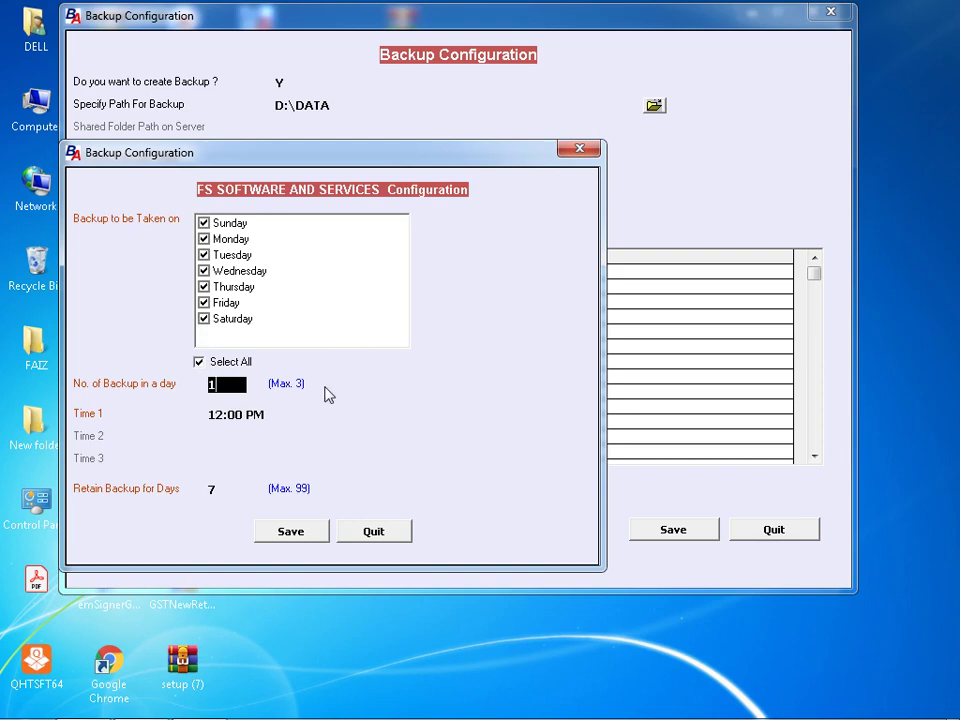
{"action": "key", "text": "BackSpace"}
{"action": "type", "text": "99"}
{"action": "key", "text": "Return"}
{"action": "key", "text": "Return"}
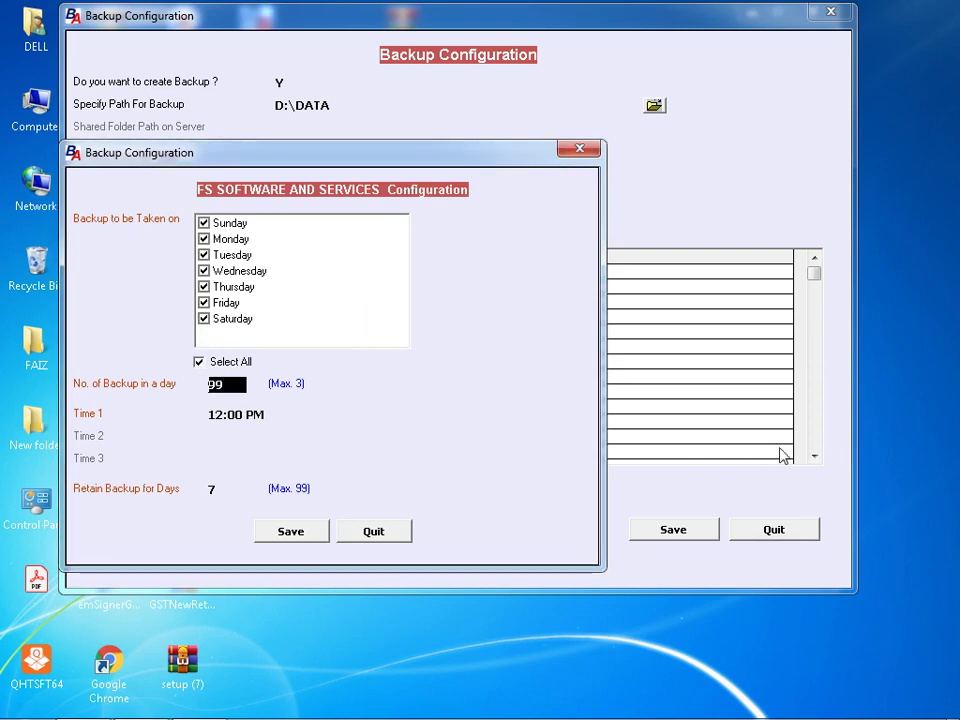
{"action": "key", "text": "BackSpace"}
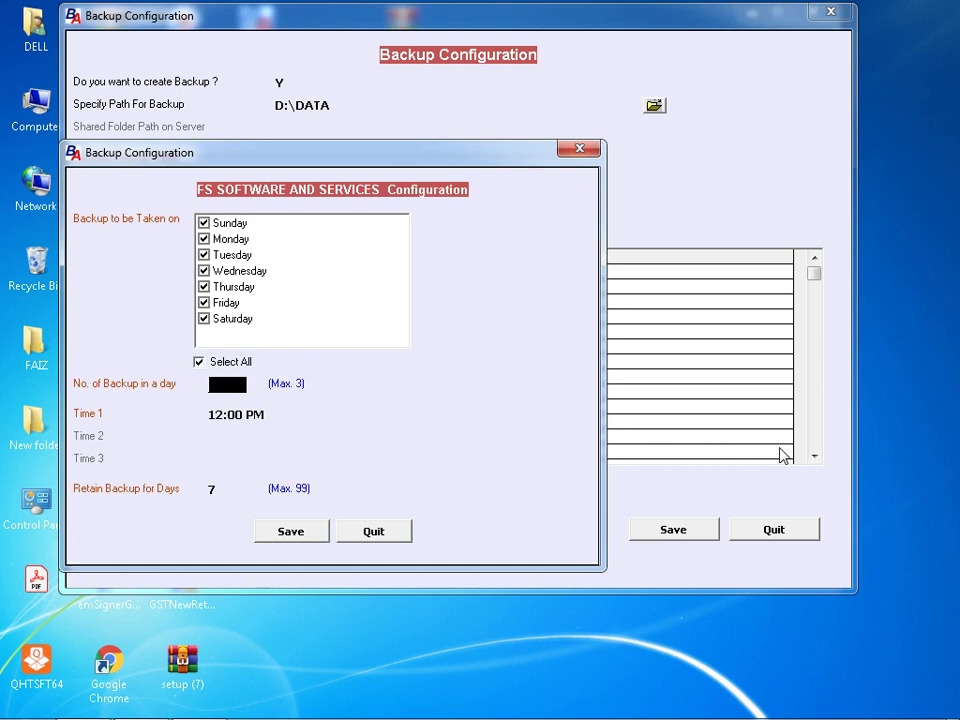
{"action": "type", "text": "3"}
{"action": "key", "text": "Return"}
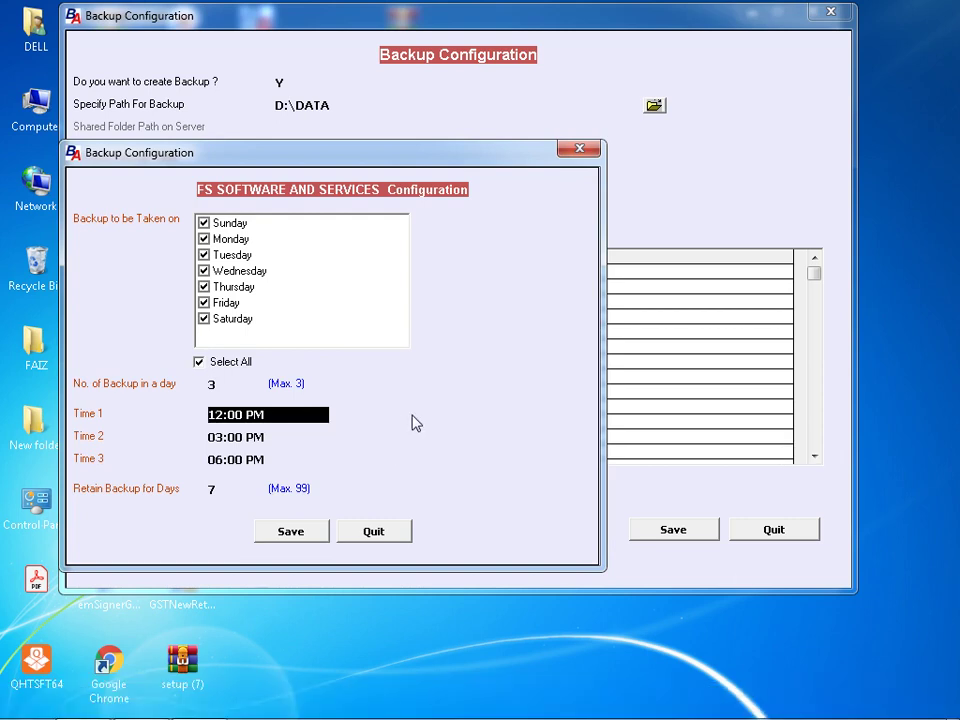
- Set Time 2 to 06:00 PM and Time 3 to 08:10 PM, and save the schedule
{"action": "key", "text": "Return"}
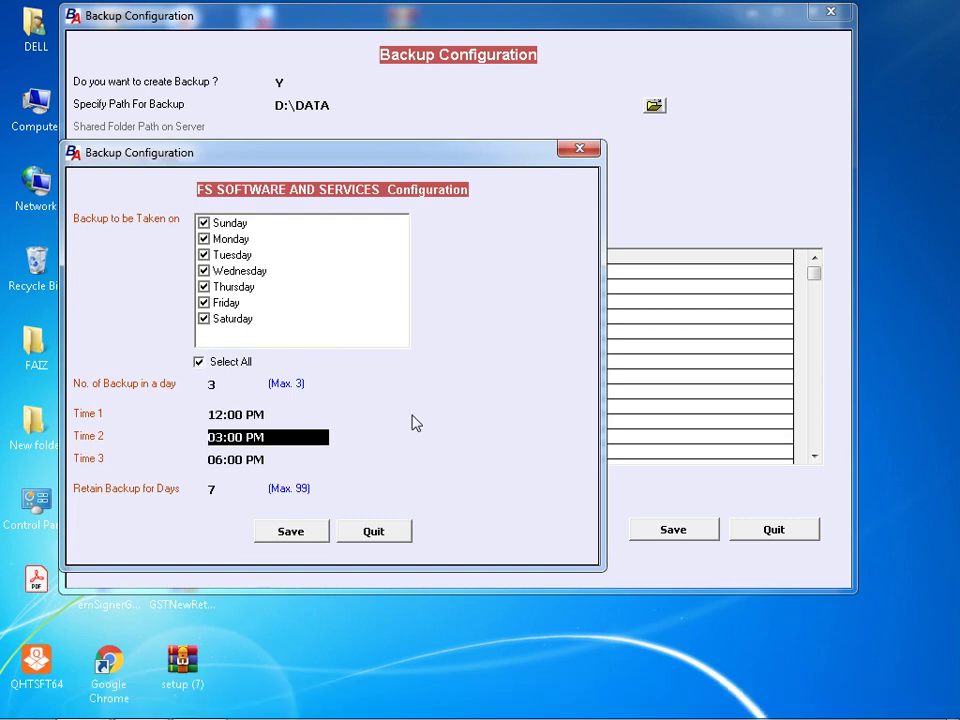
{"action": "type", "text": "06"}
{"action": "key", "text": "Return"}
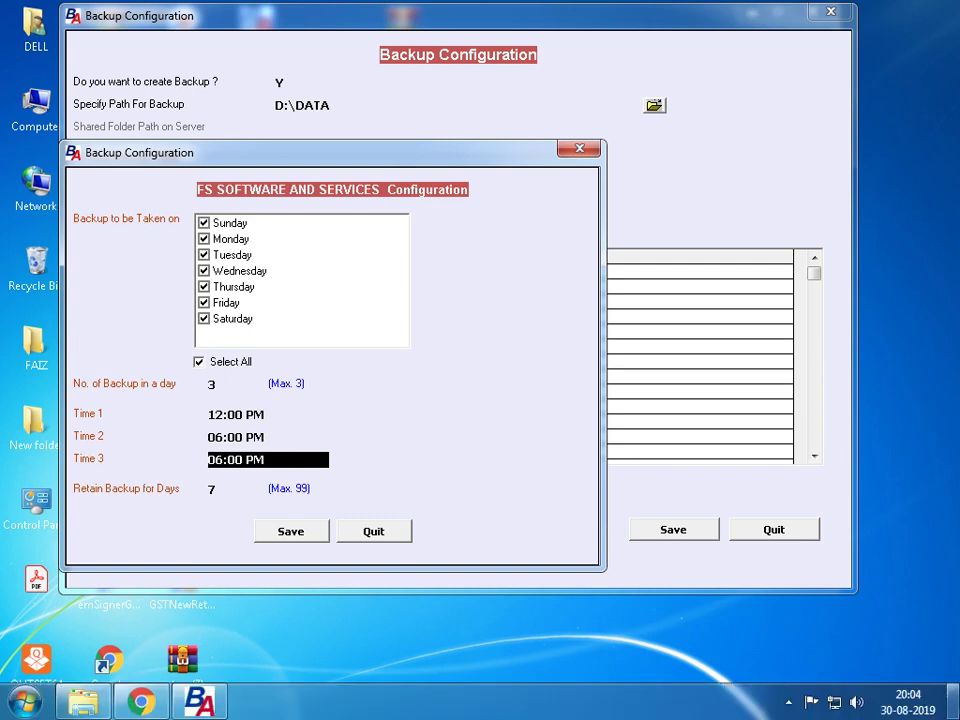
{"action": "type", "text": "8"}
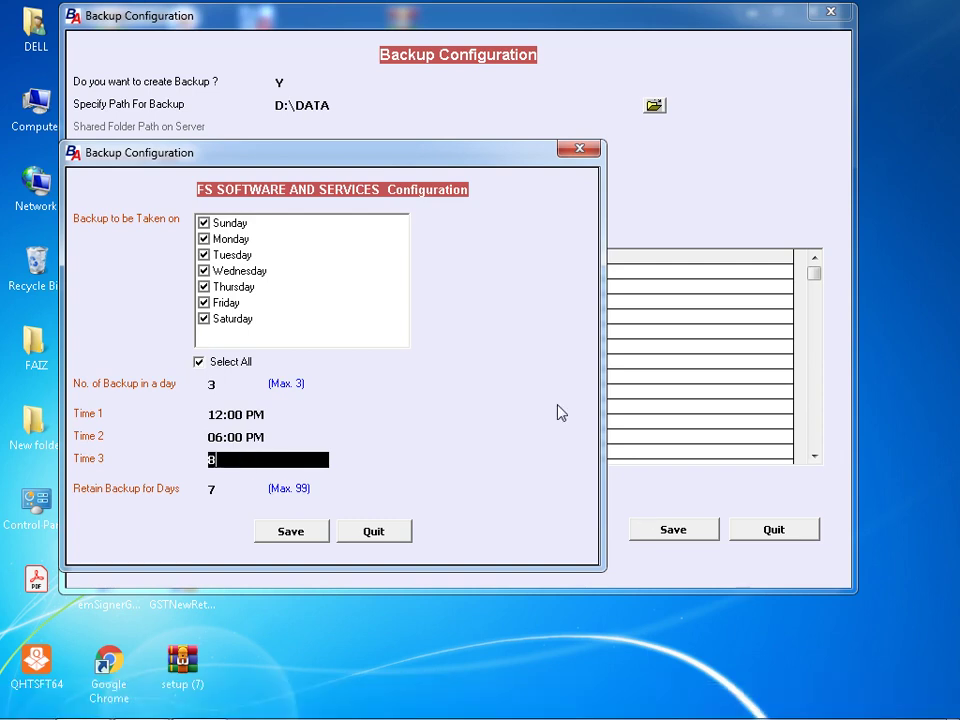
{"action": "type", "text": ":10"}
{"action": "key", "text": "Return"}
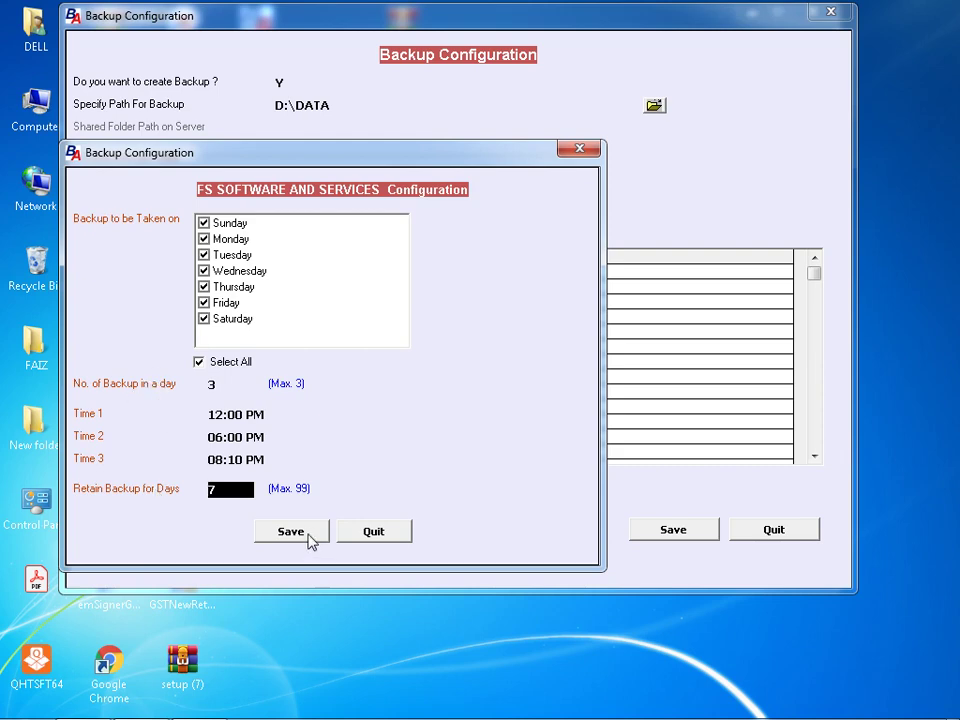
{"action": "left_click", "coordinate": [291, 531]}
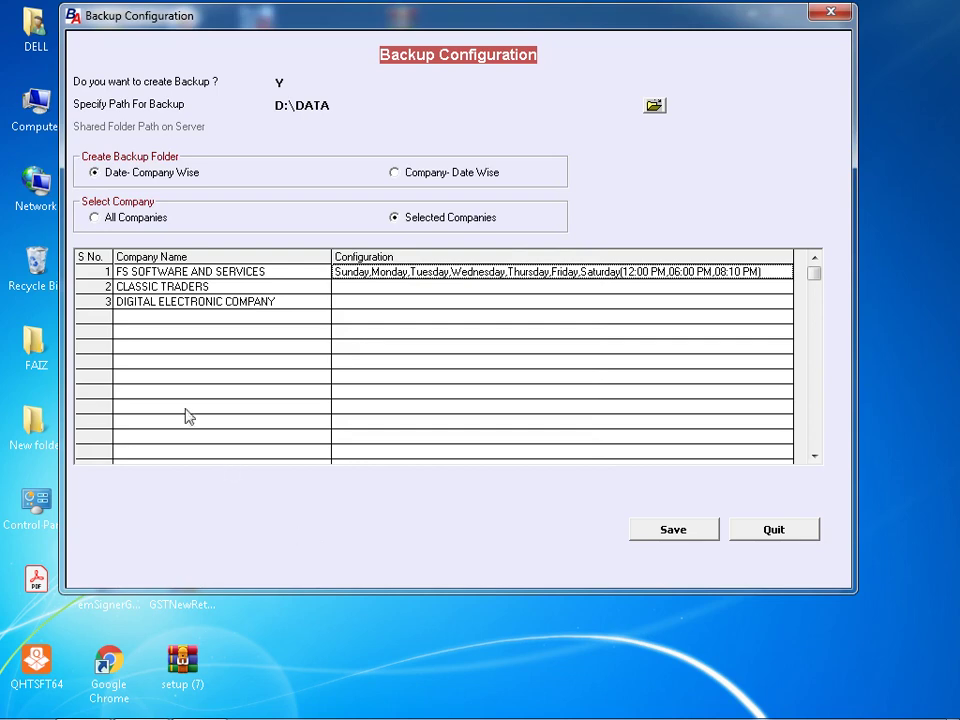
- Reopen FS SOFTWARE AND SERVICES' backup schedule, then switch to Windows Explorer
{"action": "double_click", "coordinate": [343, 277]}
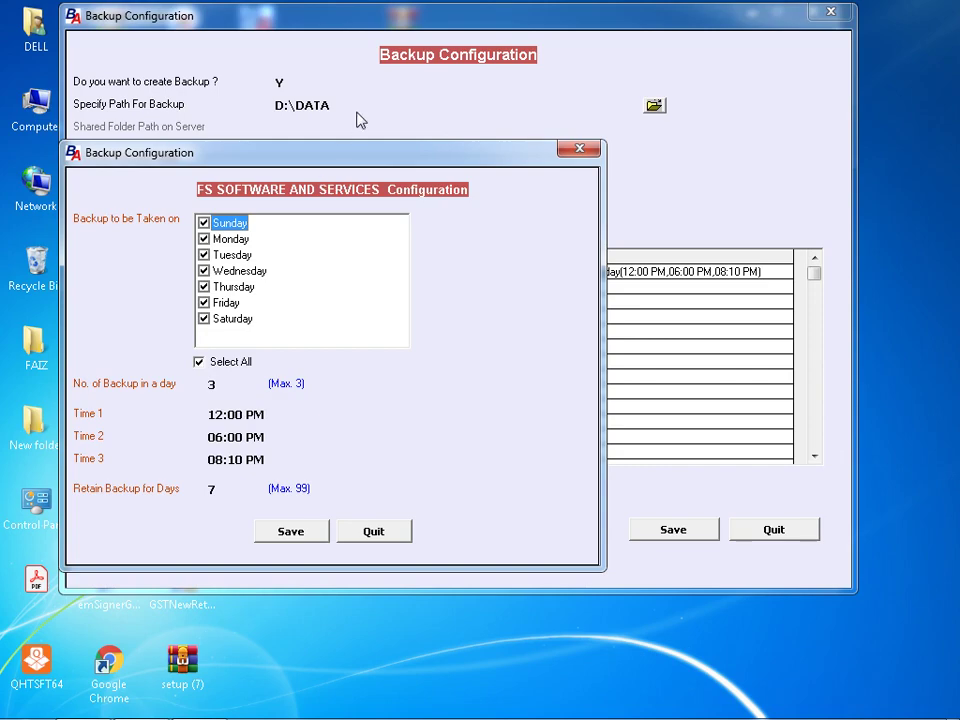
{"action": "left_click", "coordinate": [84, 705]}
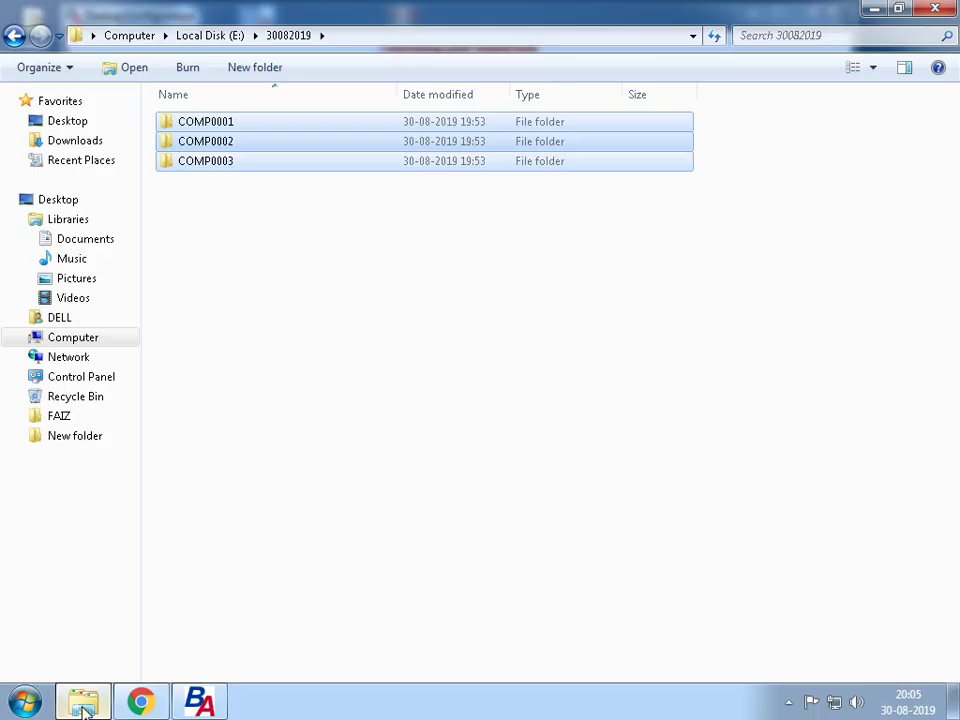
- Browse to D:\DATA in Explorer to check the backup folders
{"action": "left_click", "coordinate": [79, 339]}
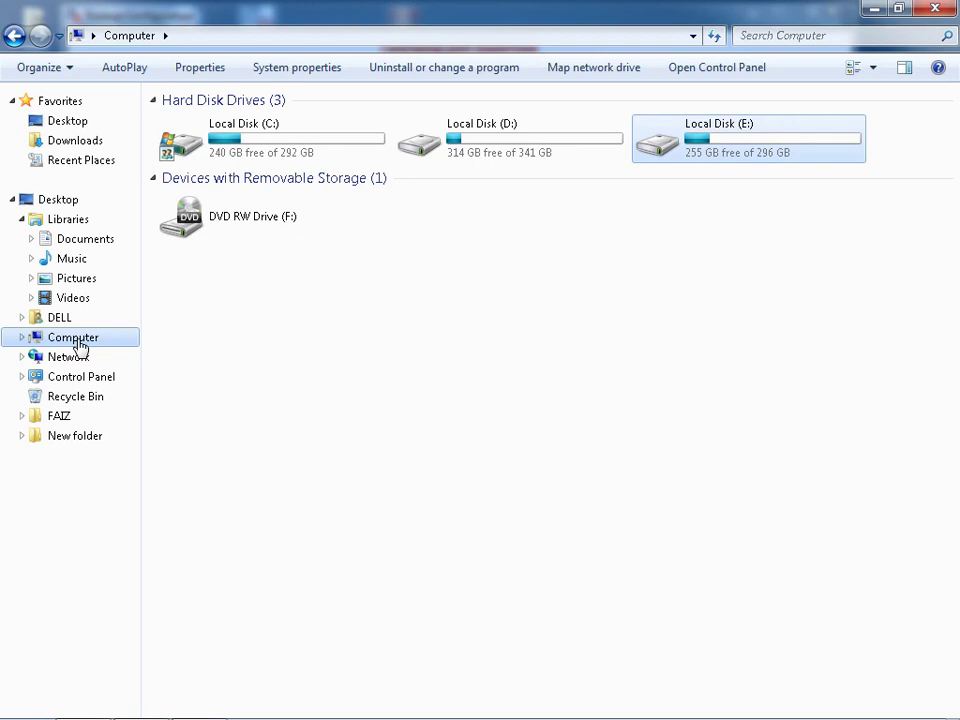
{"action": "double_click", "coordinate": [519, 150]}
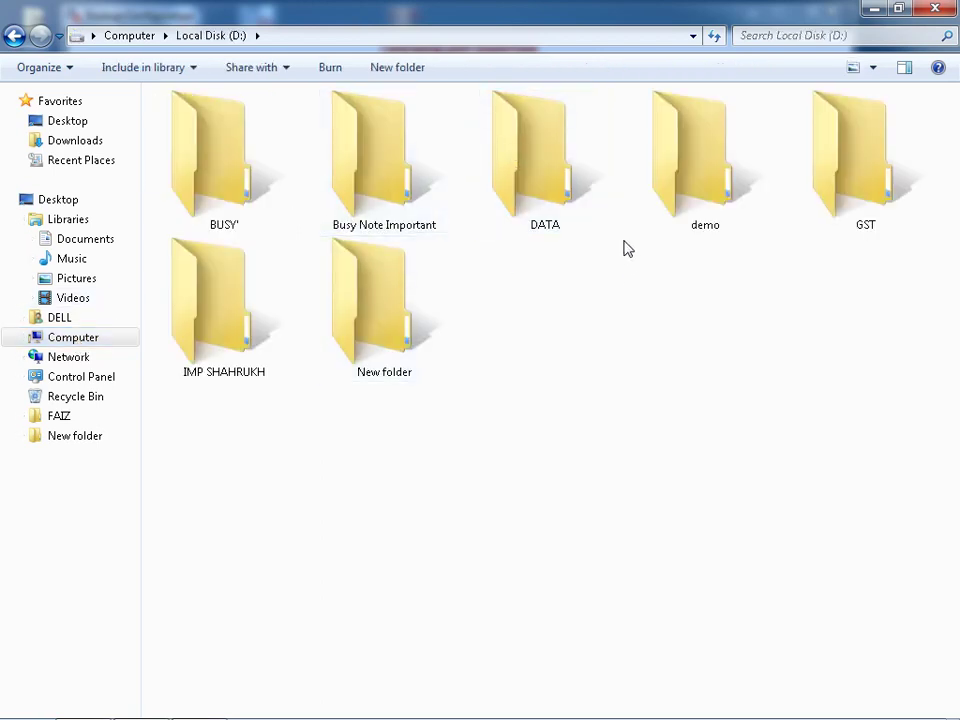
{"action": "double_click", "coordinate": [508, 178]}
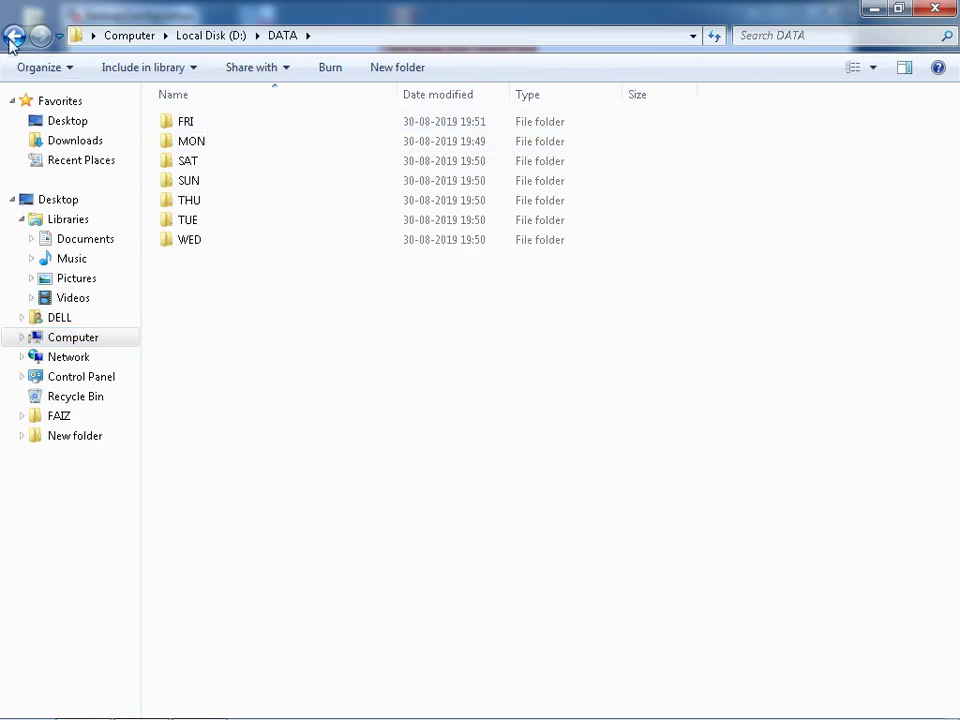
{"action": "left_click", "coordinate": [79, 320]}
{"action": "left_click", "coordinate": [84, 337]}
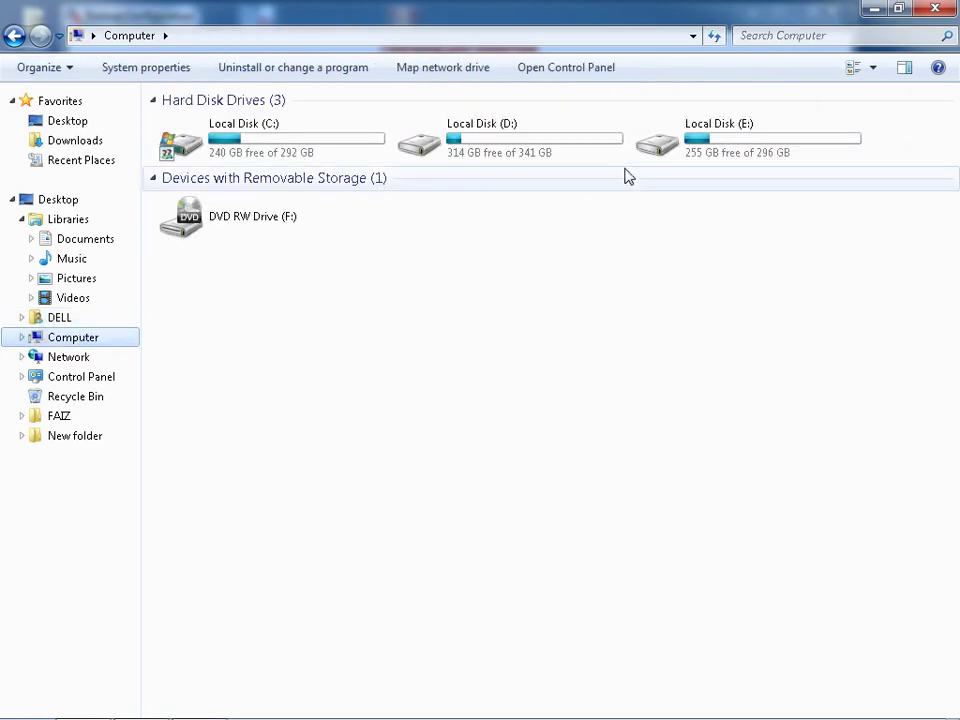
- Copy the ROHAN folder on Local Disk (E:) and paste it into ROHIT
{"action": "double_click", "coordinate": [705, 124]}
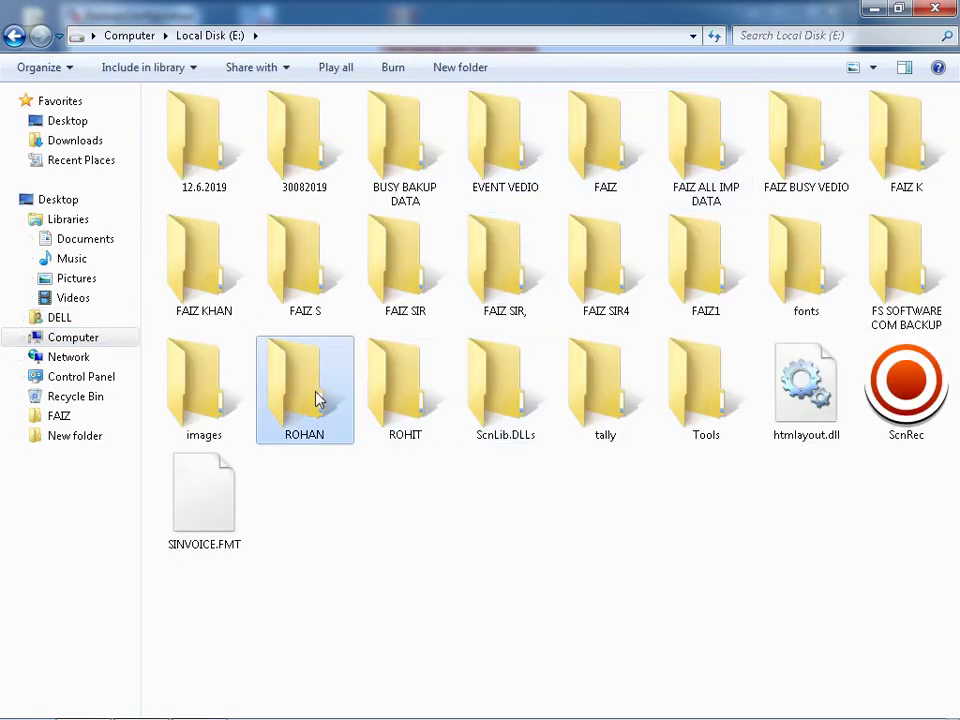
{"action": "double_click", "coordinate": [317, 396]}
{"action": "left_click", "coordinate": [13, 38]}
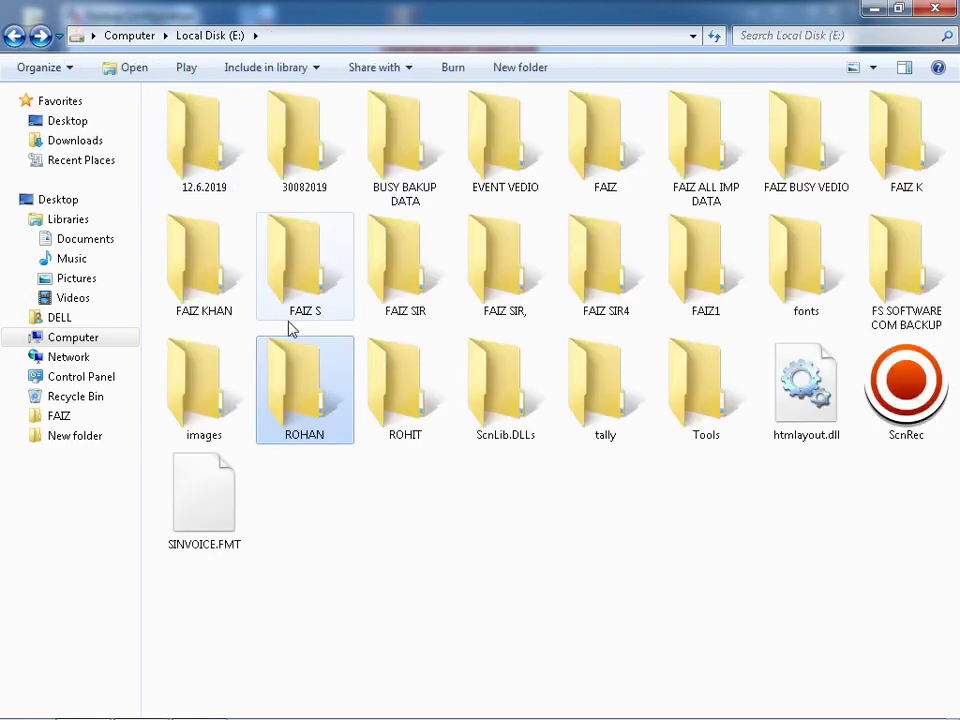
{"action": "right_click", "coordinate": [306, 412]}
{"action": "left_click", "coordinate": [352, 297]}
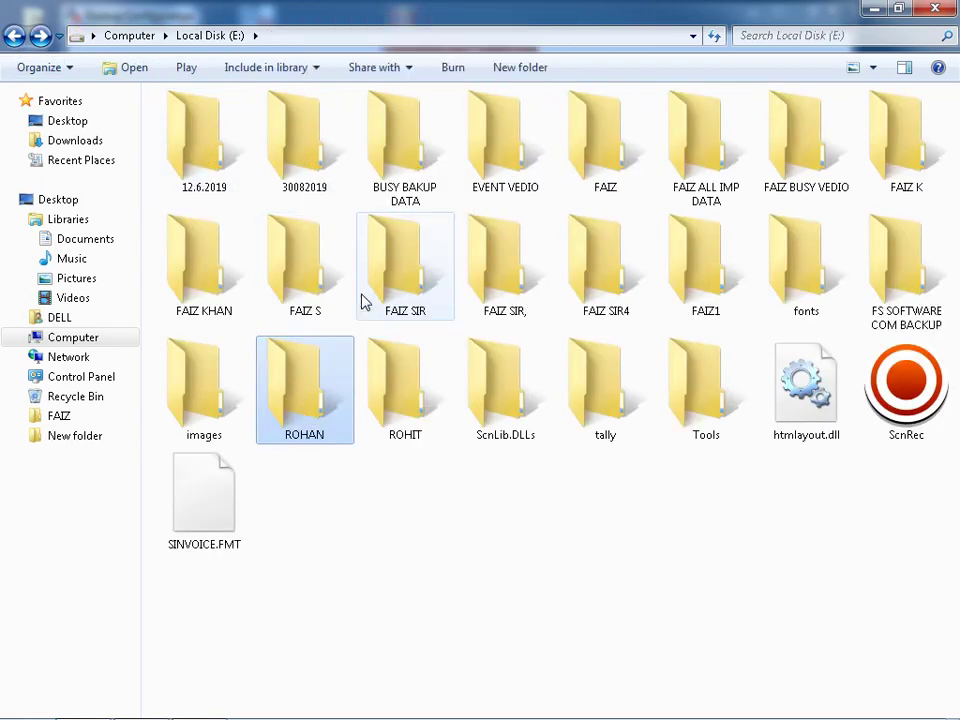
{"action": "double_click", "coordinate": [392, 413]}
{"action": "right_click", "coordinate": [370, 405]}
{"action": "left_click", "coordinate": [412, 535]}
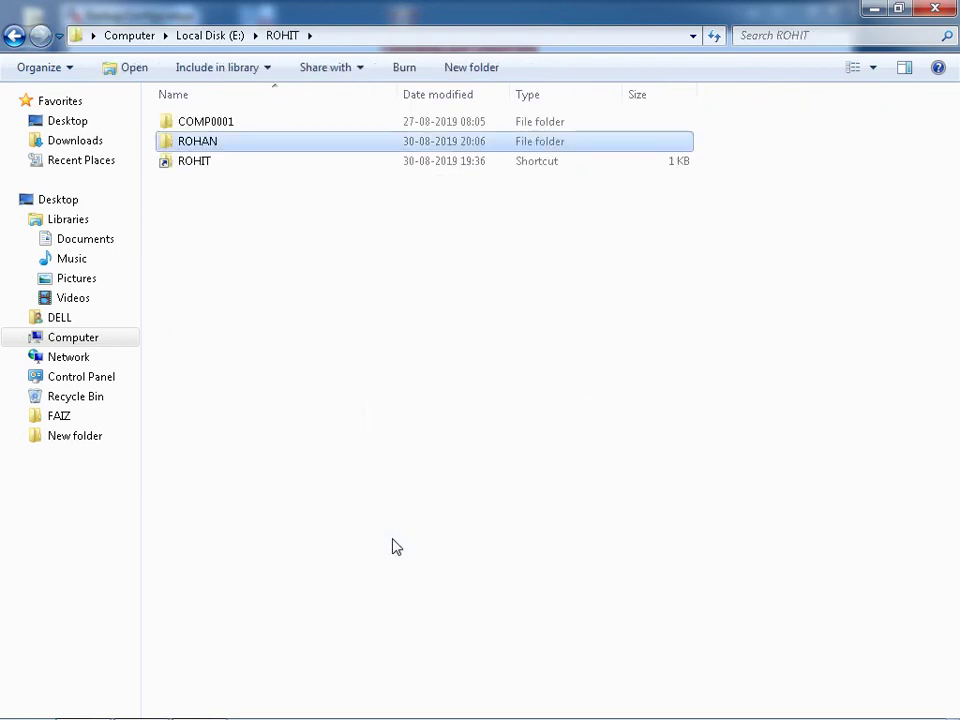
- Check the ROHIT folder's contents, then reselect ROHAN on Local Disk (E:)
{"action": "left_click", "coordinate": [14, 35]}
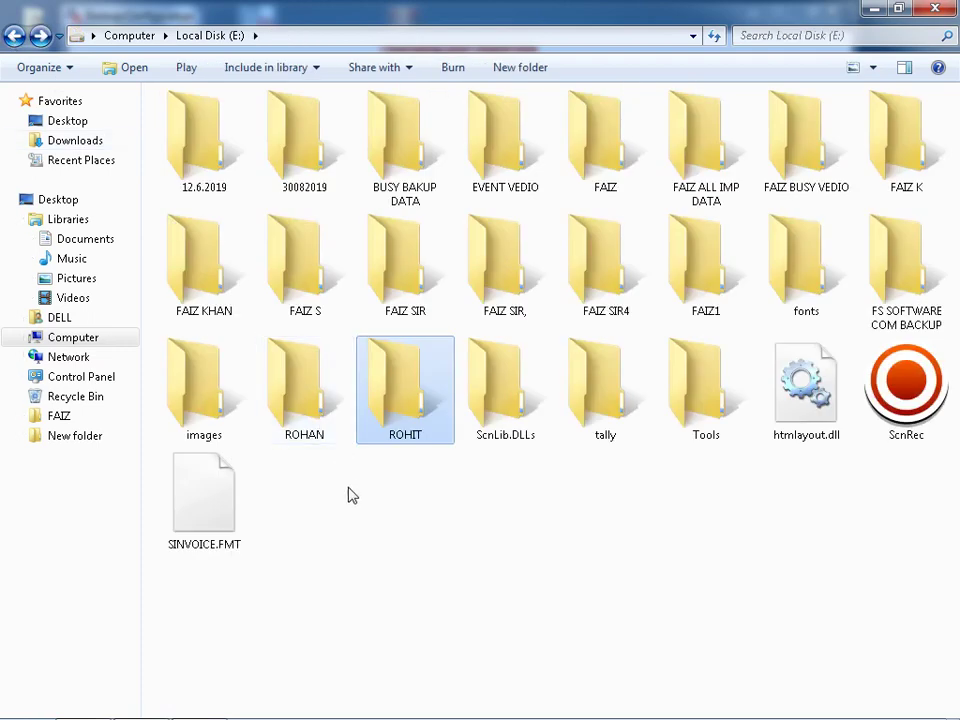
{"action": "left_click", "coordinate": [318, 435]}
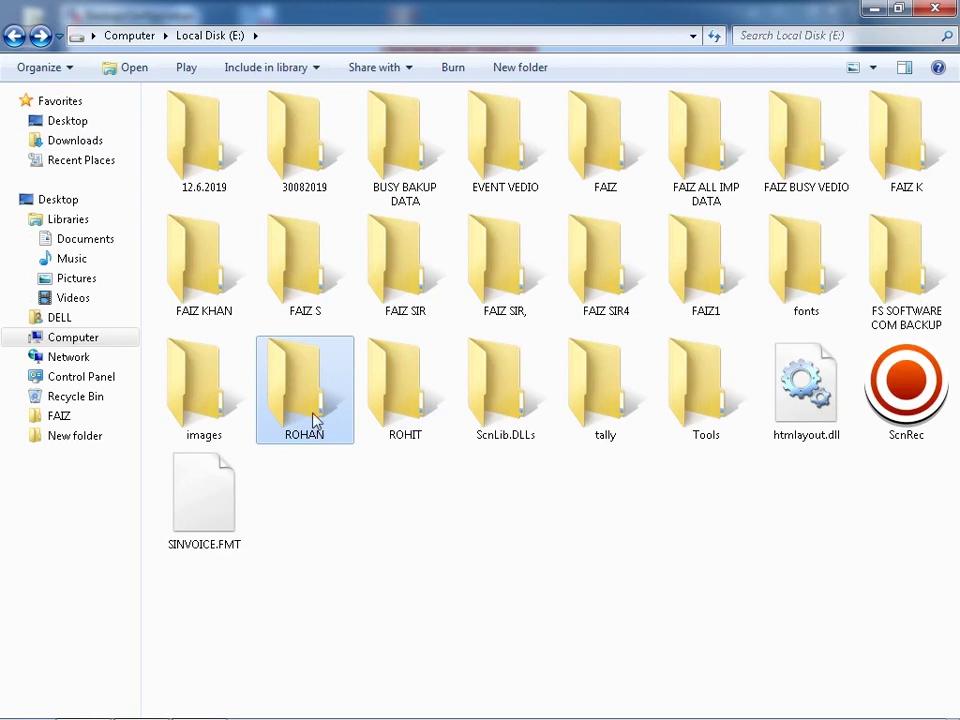
{"action": "double_click", "coordinate": [439, 420]}
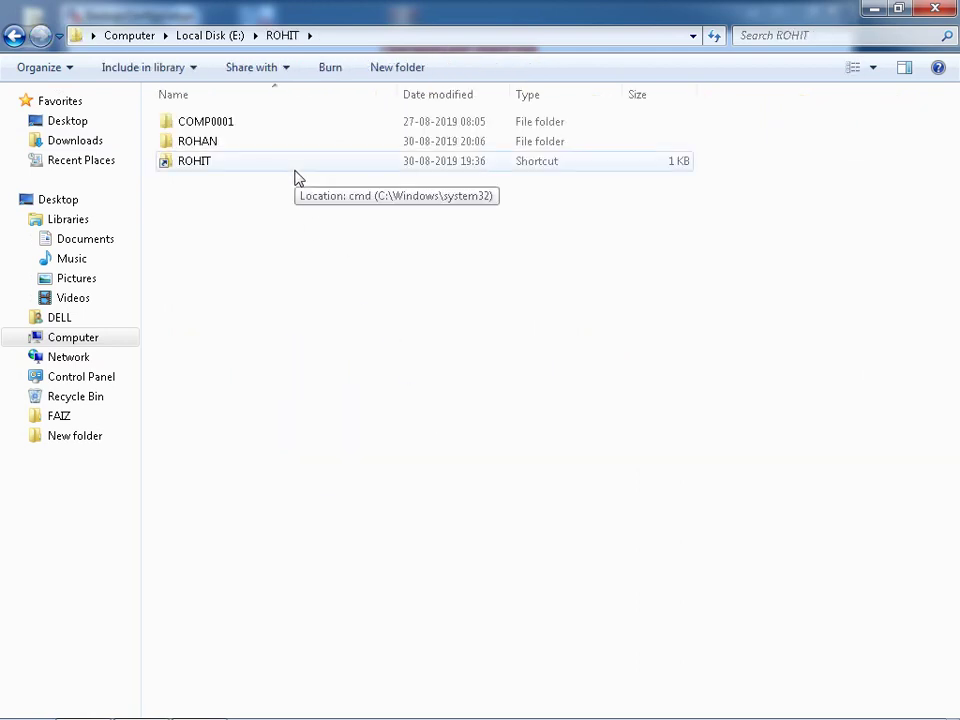
{"action": "left_click", "coordinate": [15, 37]}
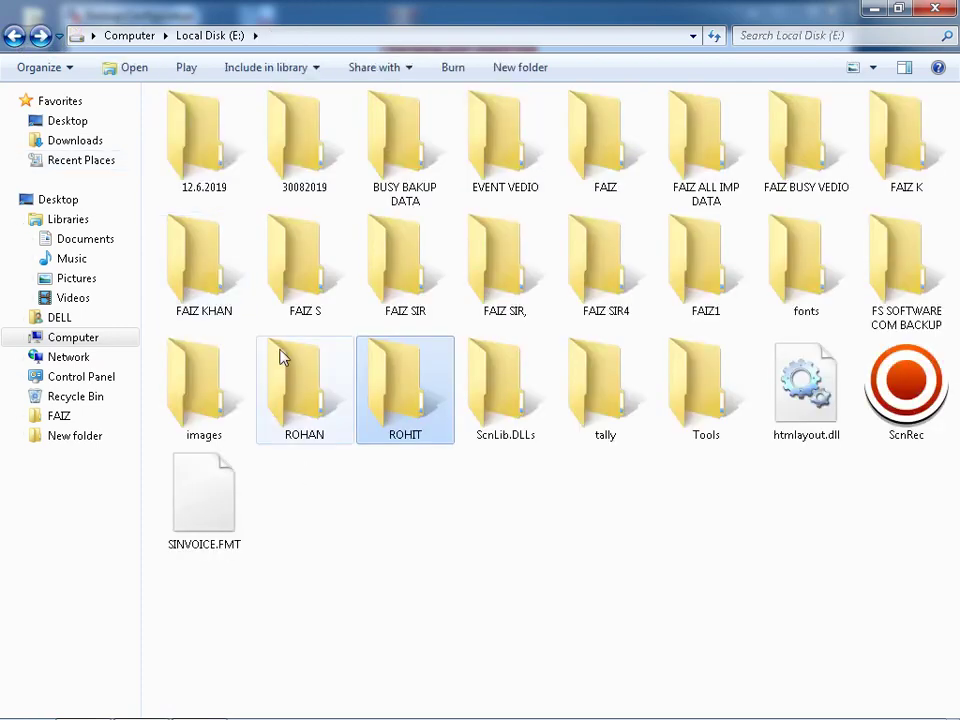
{"action": "left_click", "coordinate": [290, 380]}
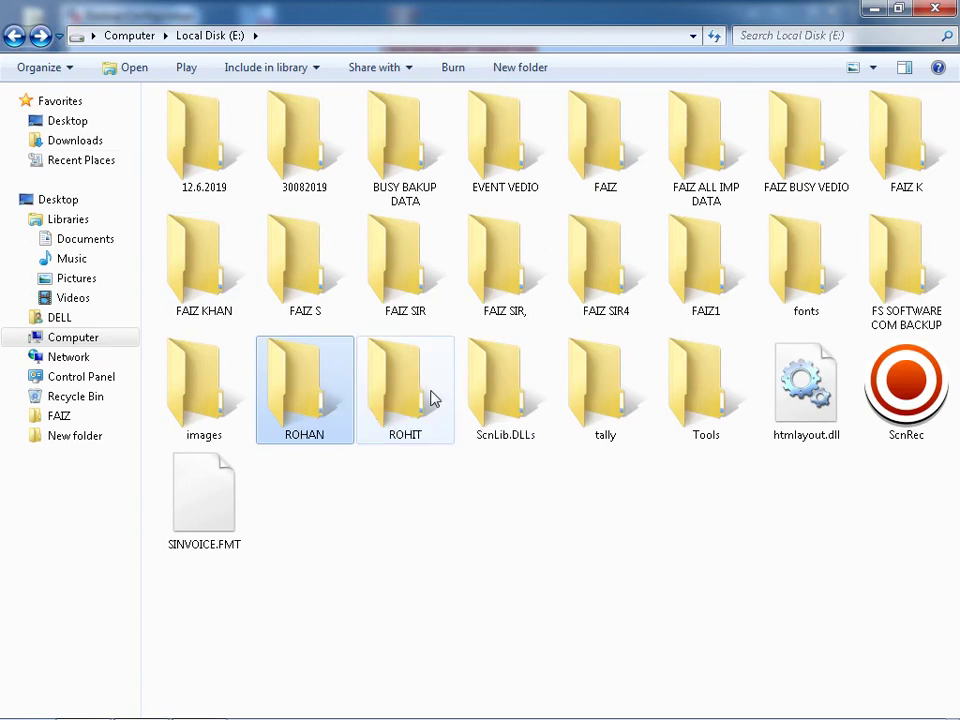
- Paste ROHAN into ROHIT again, merging the ROHAN and COMP0001 folders and replacing all conflicting files
{"action": "mouse_move", "coordinate": [431, 398]}
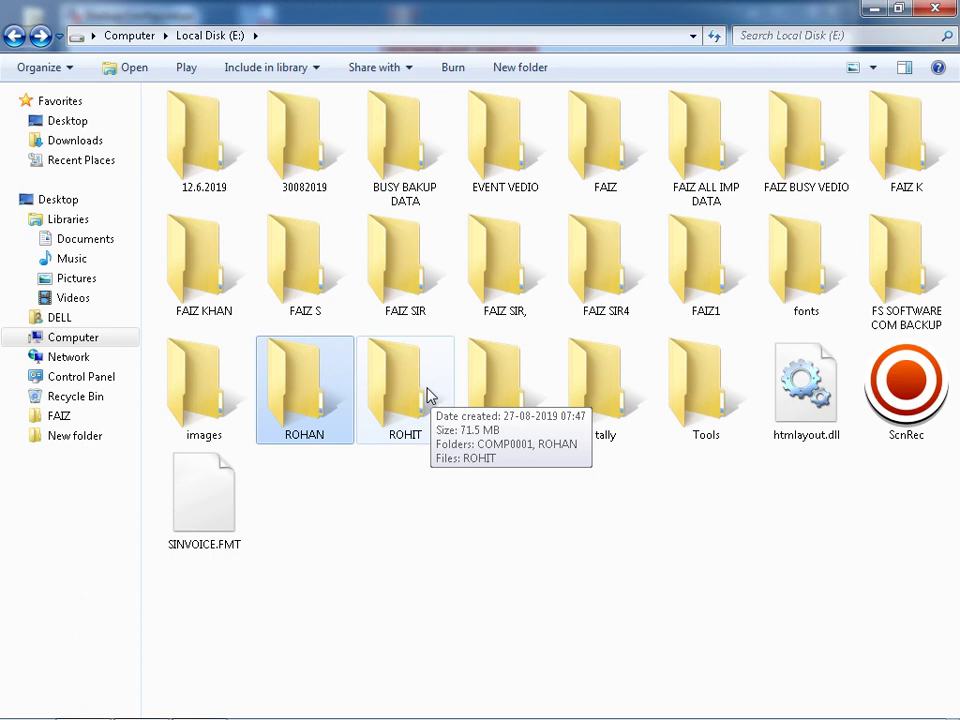
{"action": "right_click", "coordinate": [288, 358]}
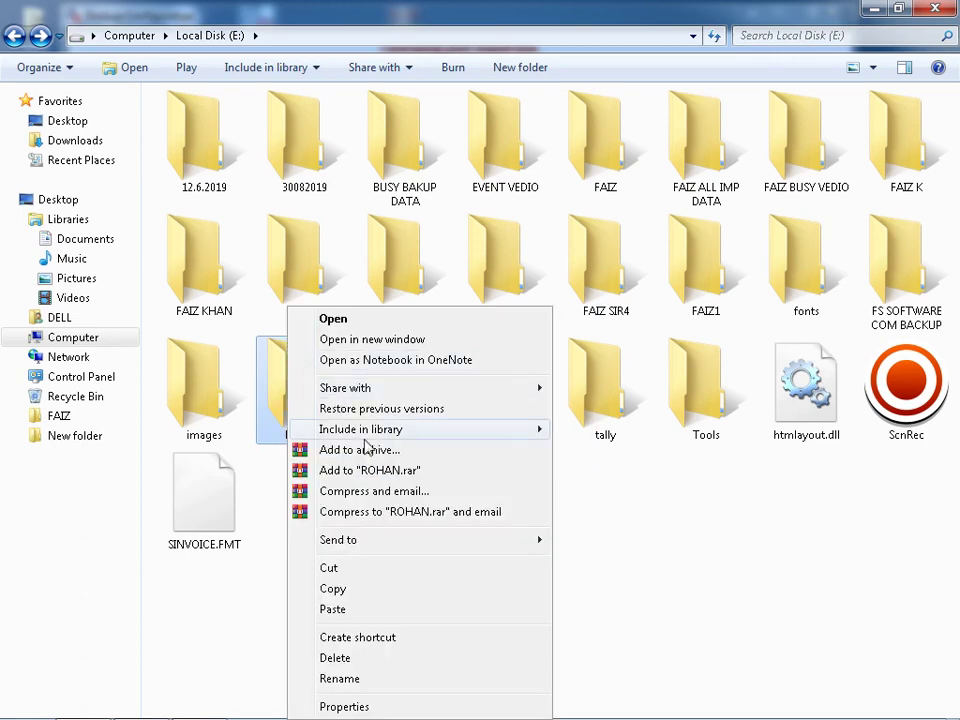
{"action": "left_click", "coordinate": [335, 589]}
{"action": "double_click", "coordinate": [403, 433]}
{"action": "right_click", "coordinate": [380, 443]}
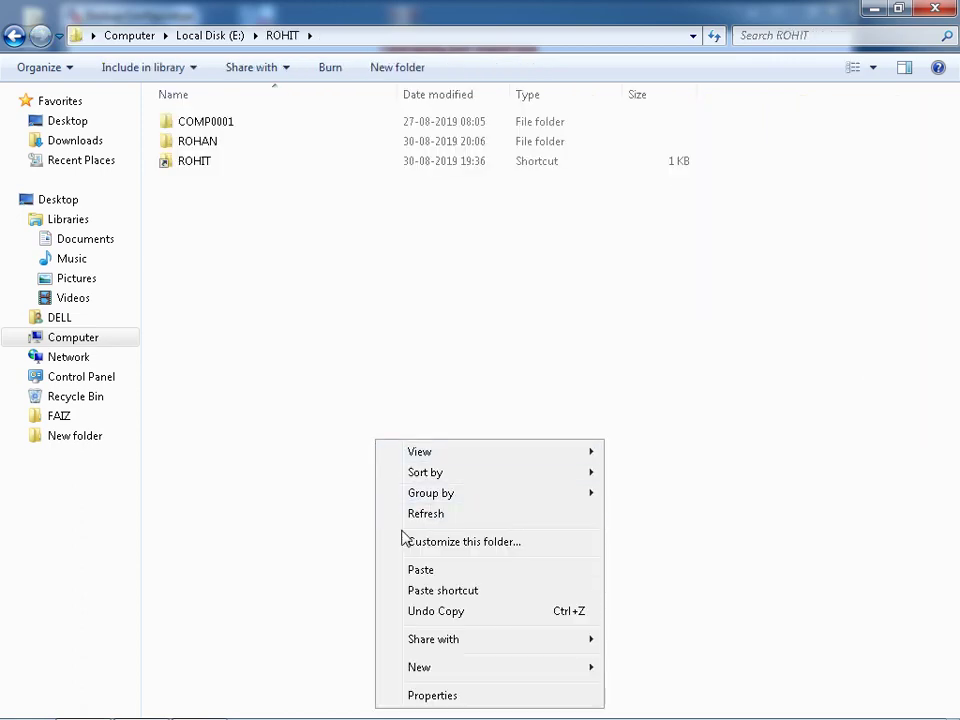
{"action": "left_click", "coordinate": [421, 570]}
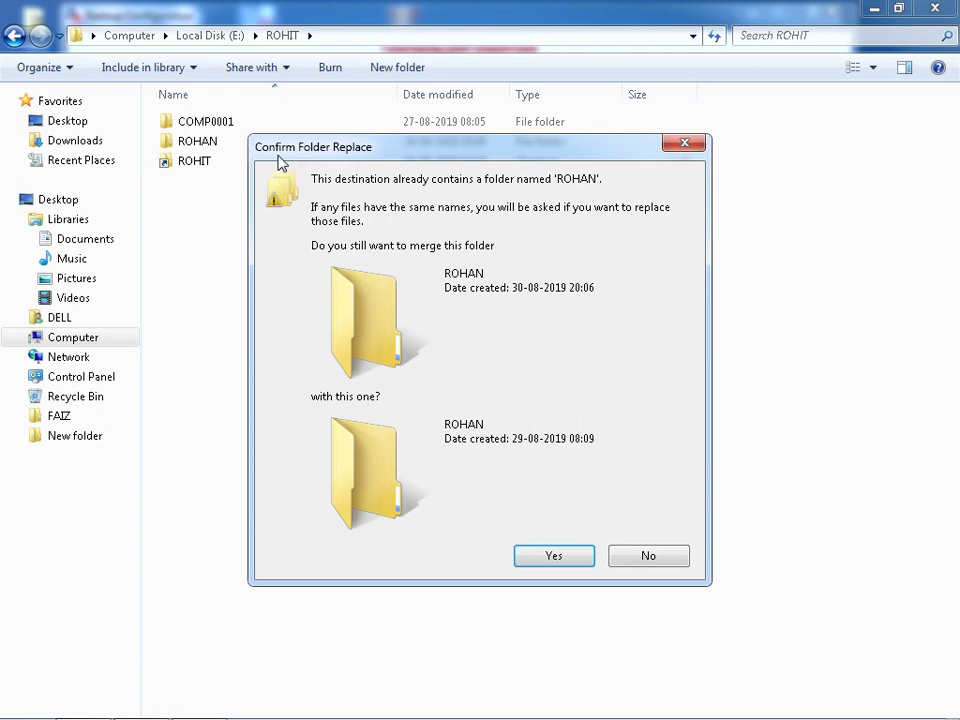
{"action": "left_click", "coordinate": [554, 557]}
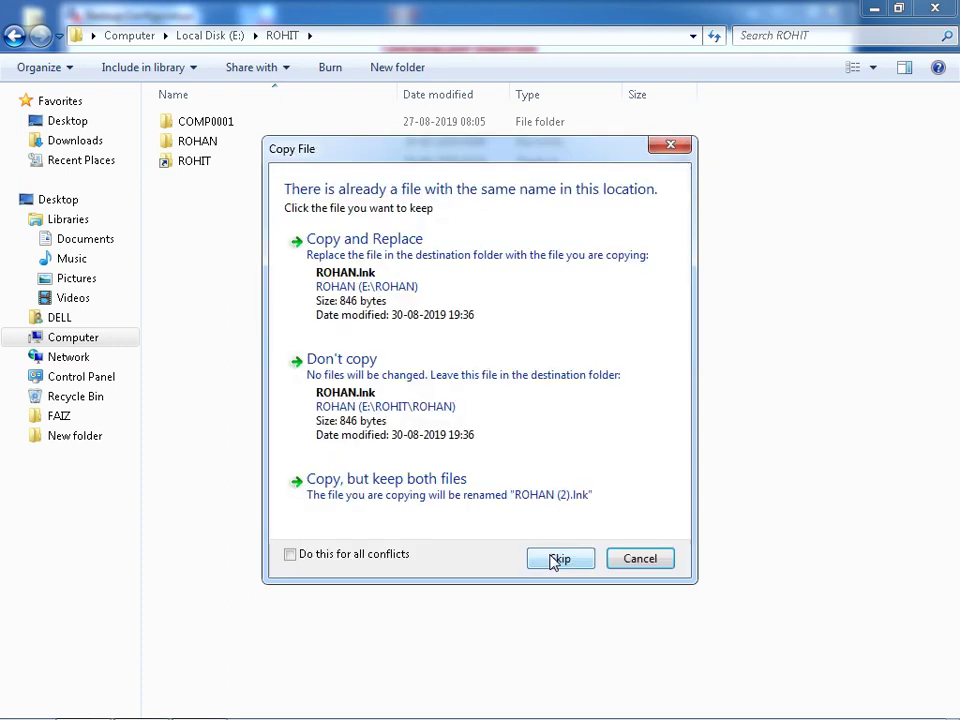
{"action": "left_click", "coordinate": [298, 556]}
{"action": "left_click", "coordinate": [375, 275]}
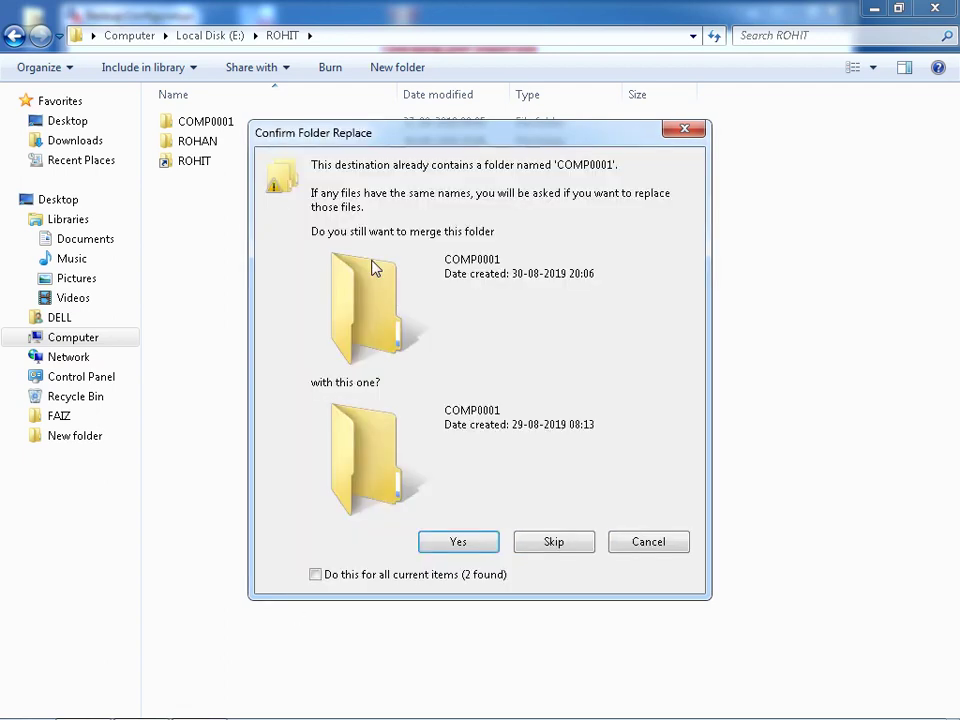
{"action": "left_click", "coordinate": [386, 577]}
{"action": "left_click", "coordinate": [462, 545]}
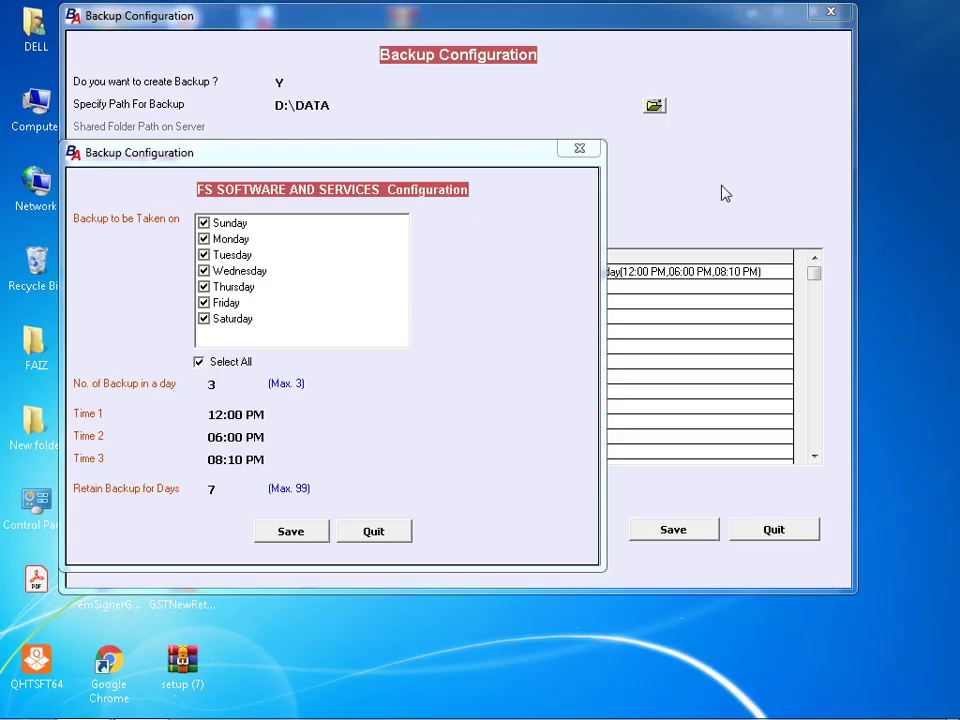
- Save the FS SOFTWARE AND SERVICES schedule and switch the backup to All Companies
{"action": "left_click", "coordinate": [305, 535]}
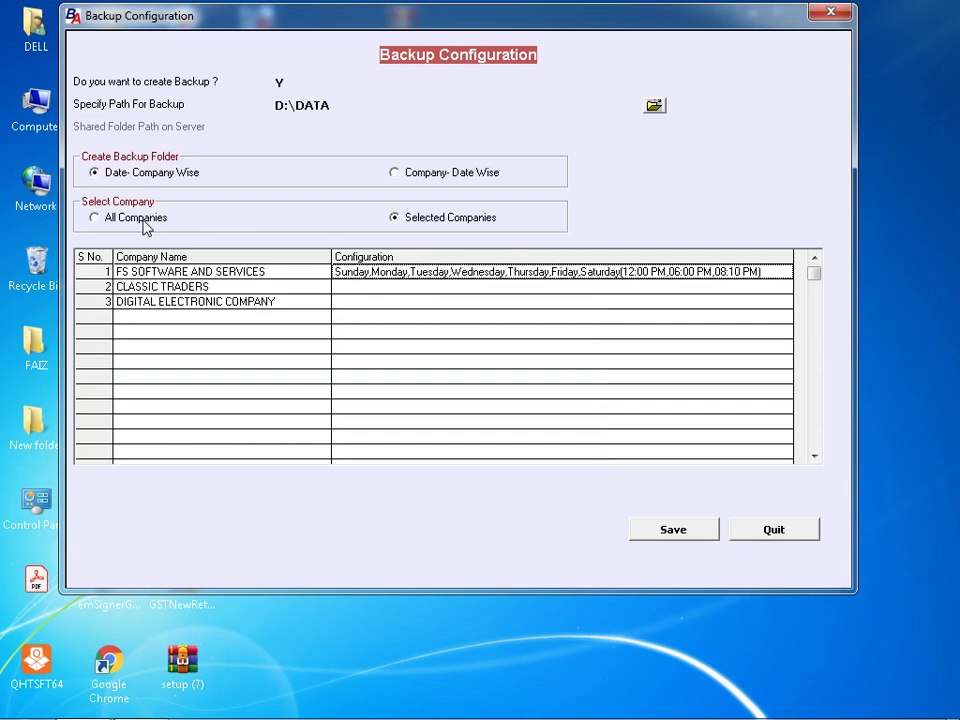
{"action": "left_click", "coordinate": [118, 219]}
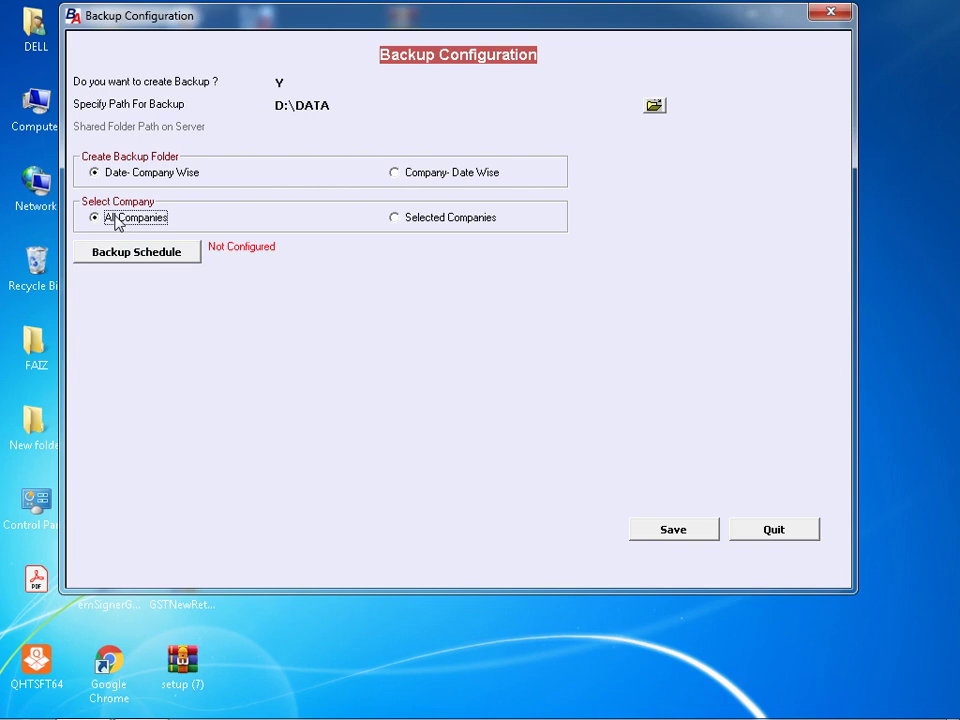
{"action": "left_click", "coordinate": [180, 259]}
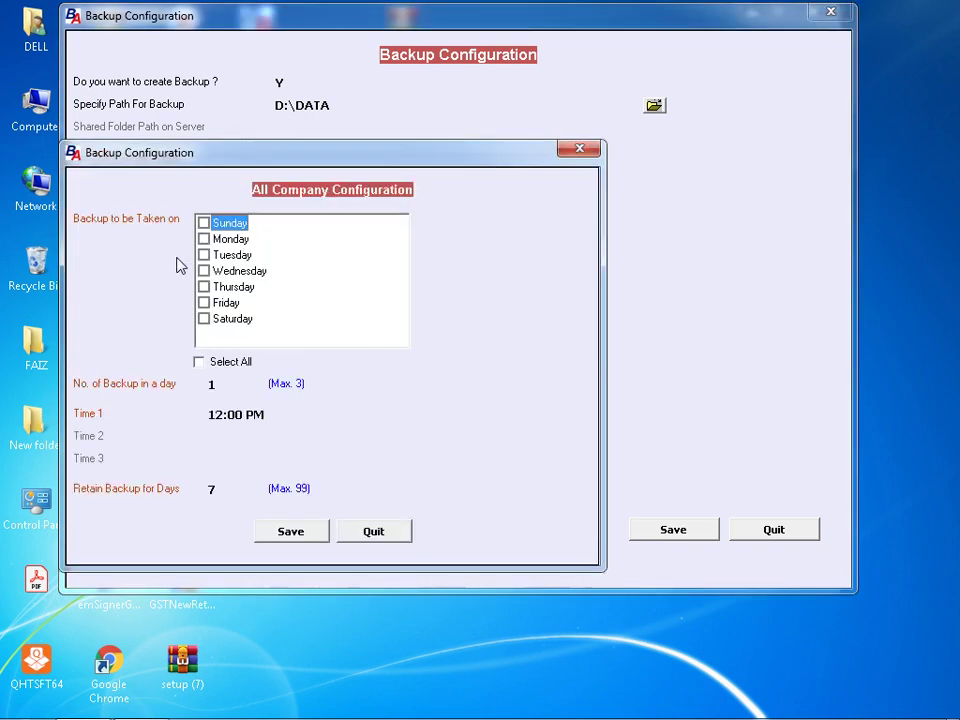
- Schedule all companies daily with 3 backups (12:00, 03:00, 06:00 PM) and save the configuration
{"action": "left_click", "coordinate": [223, 361]}
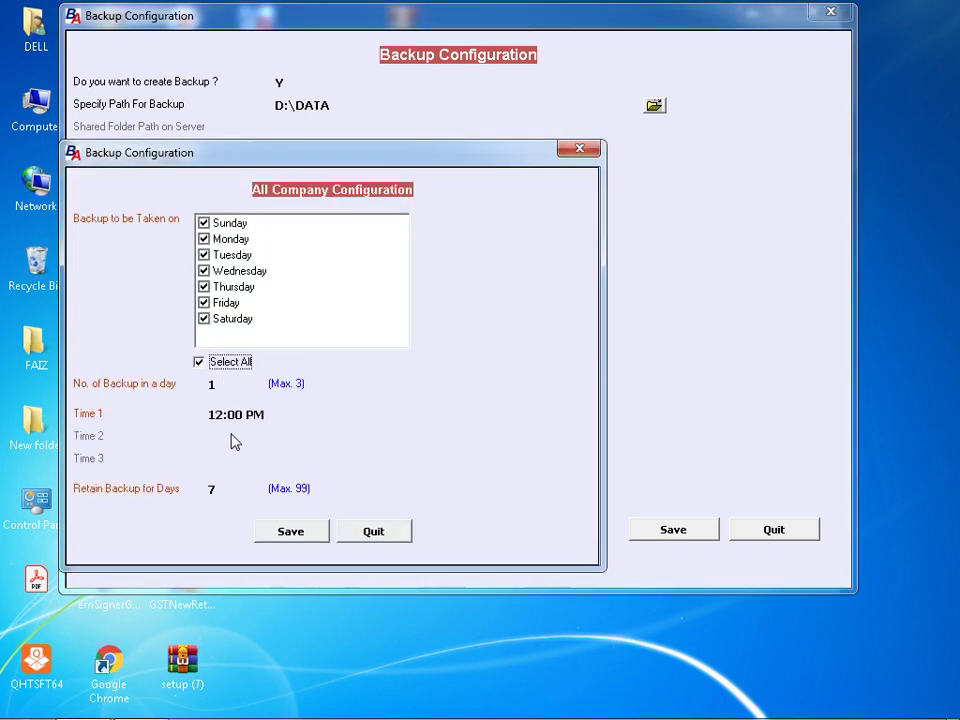
{"action": "left_click", "coordinate": [255, 413]}
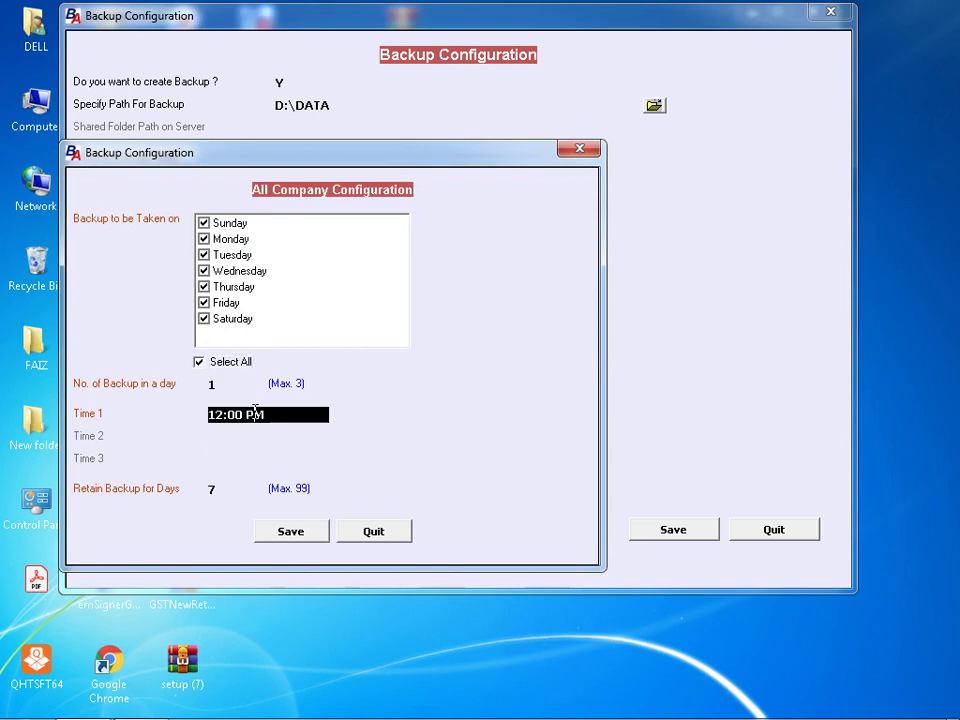
{"action": "left_click", "coordinate": [240, 386]}
{"action": "key", "text": "BackSpace"}
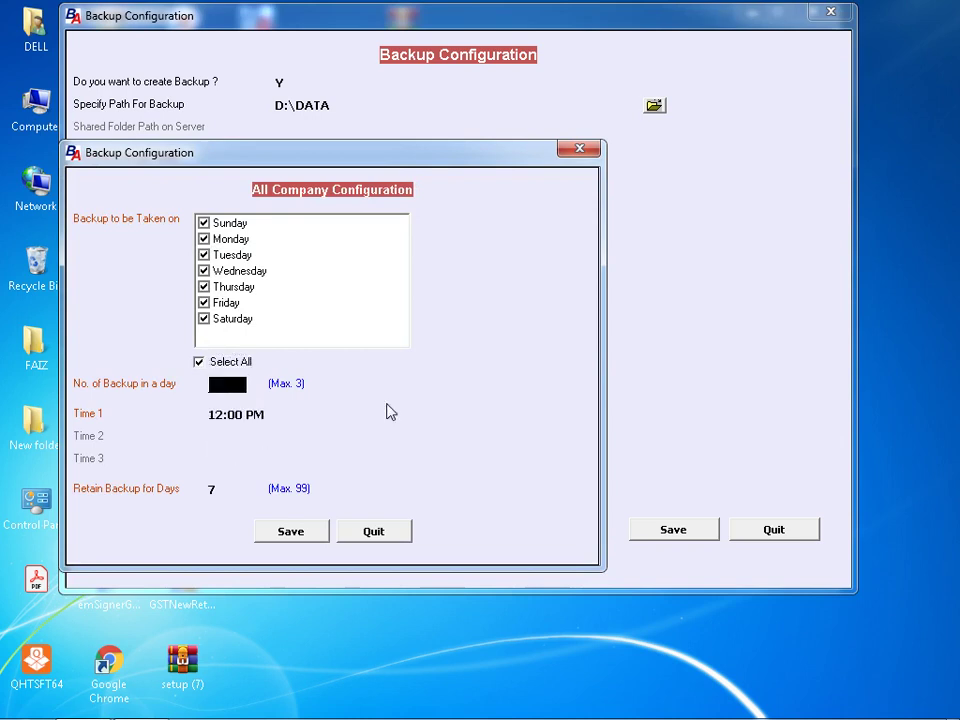
{"action": "type", "text": "3"}
{"action": "key", "text": "Return"}
{"action": "key", "text": "Return"}
{"action": "key", "text": "Return"}
{"action": "key", "text": "Return"}
{"action": "key", "text": "Return"}
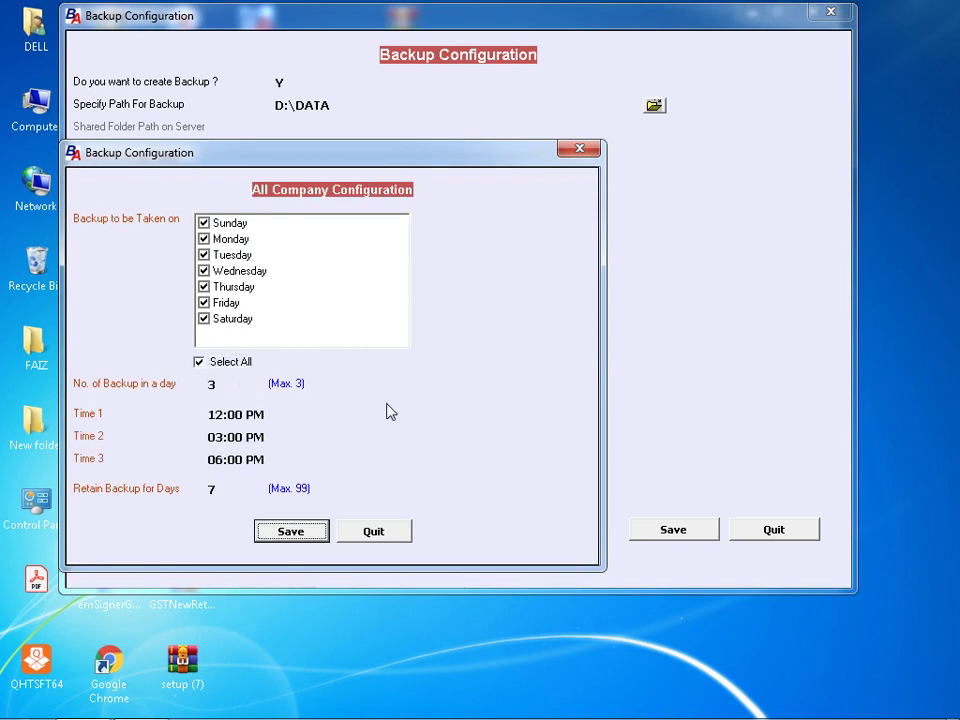
{"action": "key", "text": "Return"}
{"action": "left_click", "coordinate": [692, 534]}
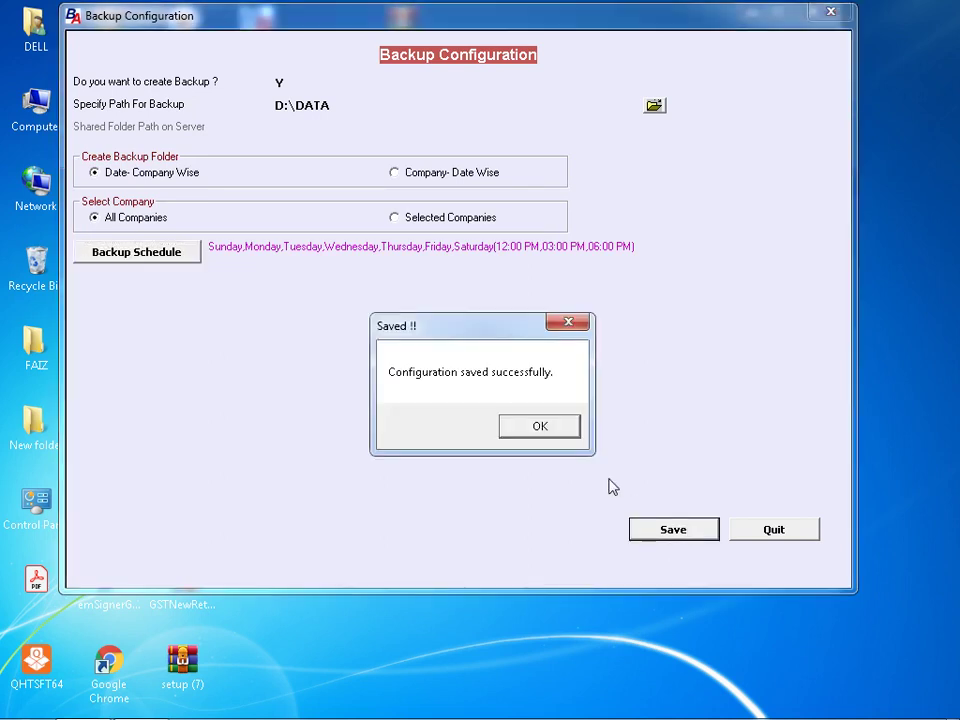
{"action": "left_click", "coordinate": [551, 430]}
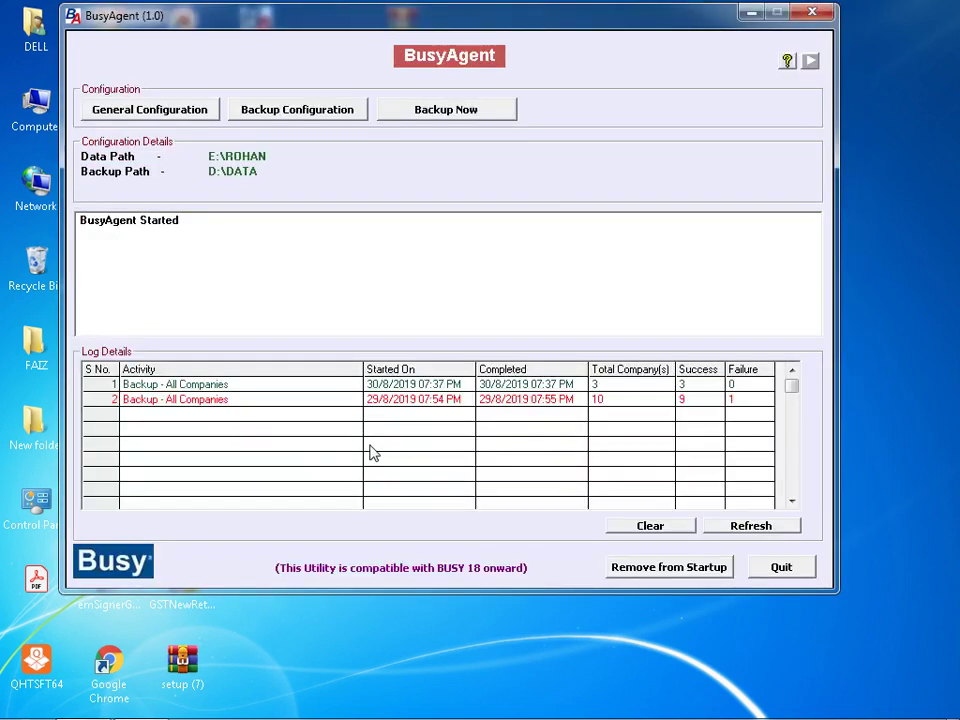
- Run Backup Now for all companies, save the General Configuration, then bring up Chrome
{"action": "left_click", "coordinate": [429, 118]}
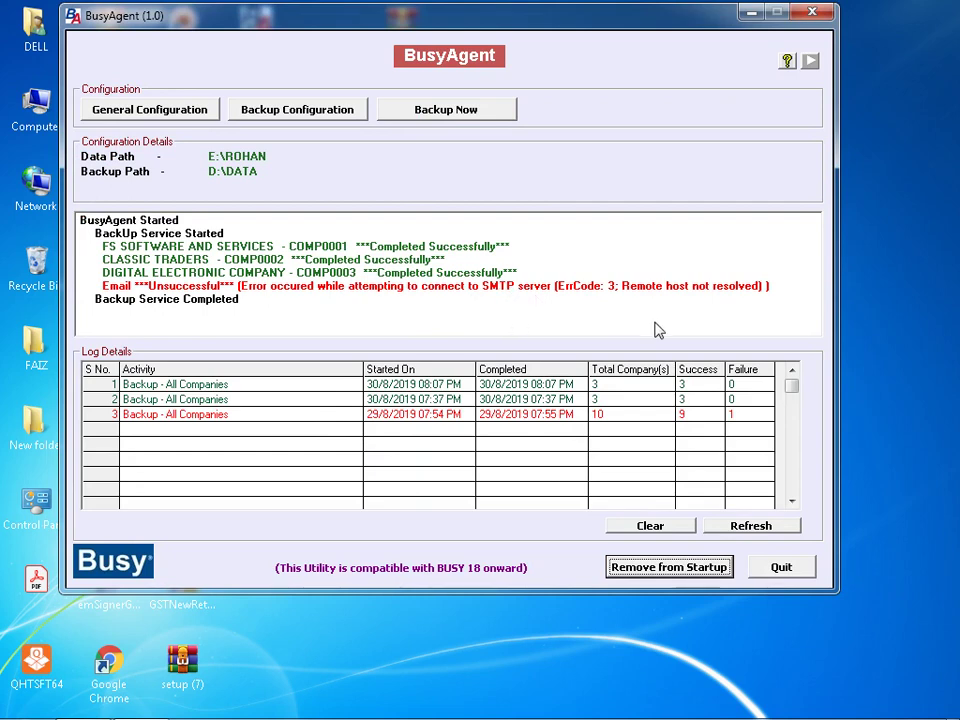
{"action": "left_click", "coordinate": [137, 111]}
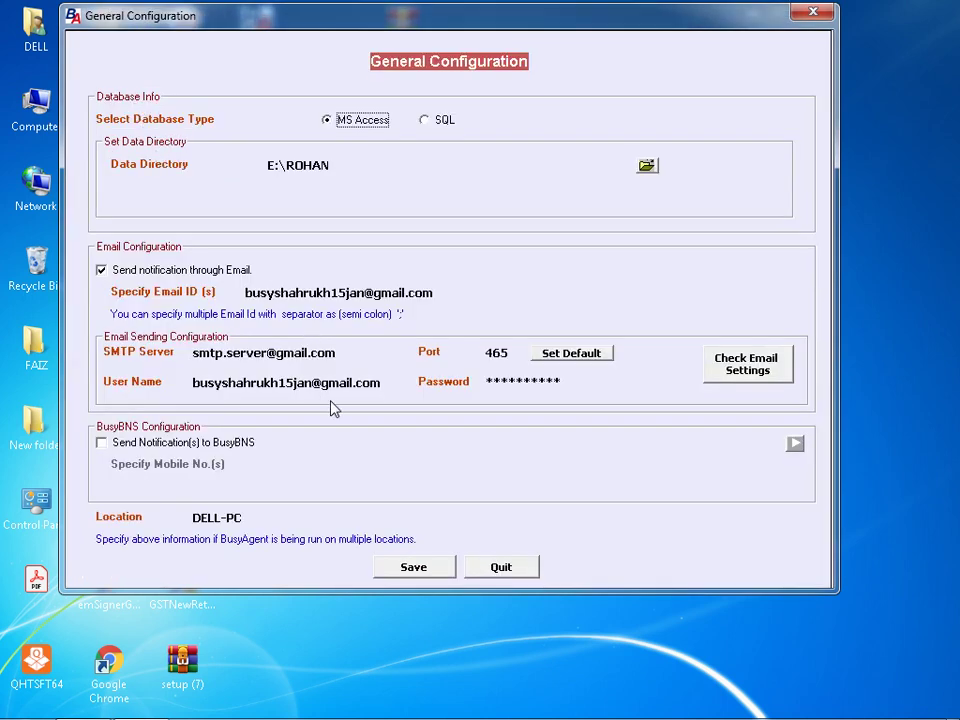
{"action": "left_click", "coordinate": [430, 567]}
{"action": "left_click", "coordinate": [540, 430]}
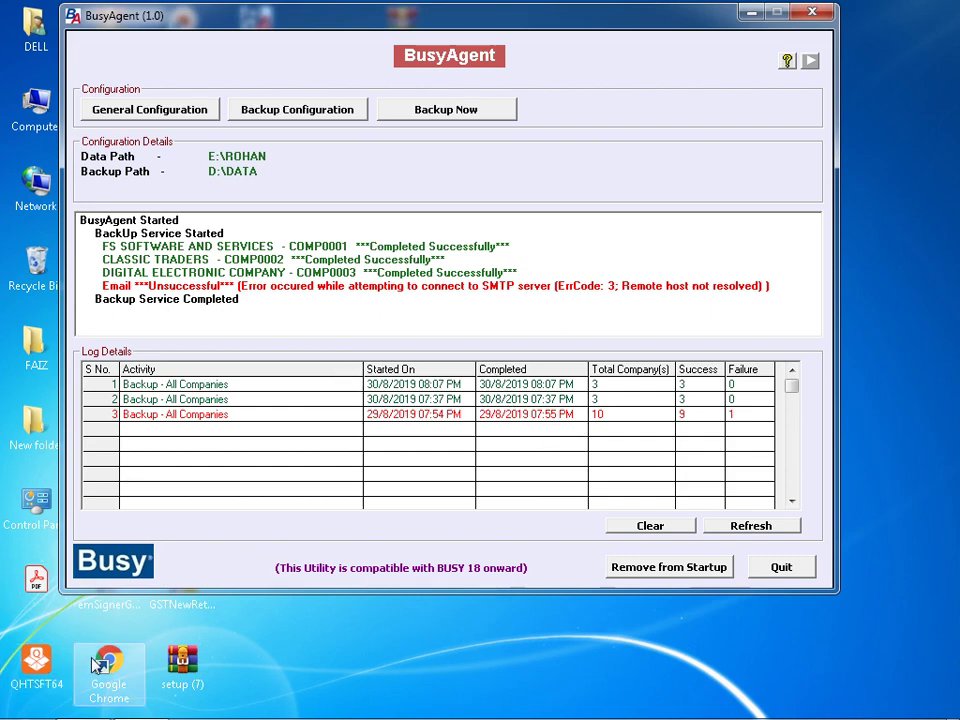
{"action": "left_click", "coordinate": [92, 704]}
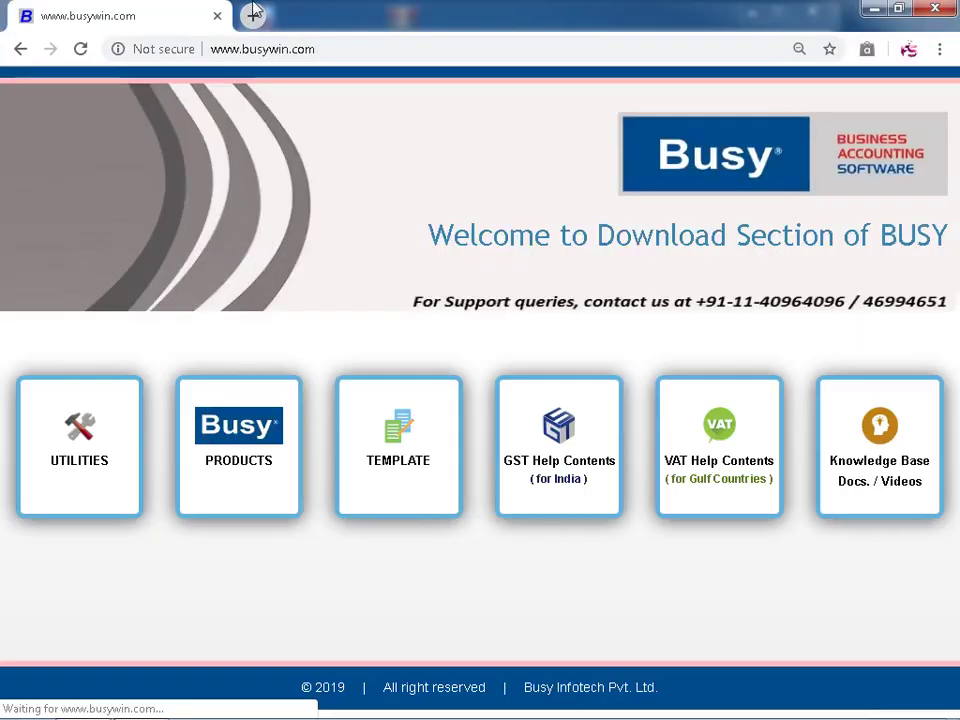
- In a new tab, sign in to the second Google account with its password
{"action": "left_click", "coordinate": [254, 15]}
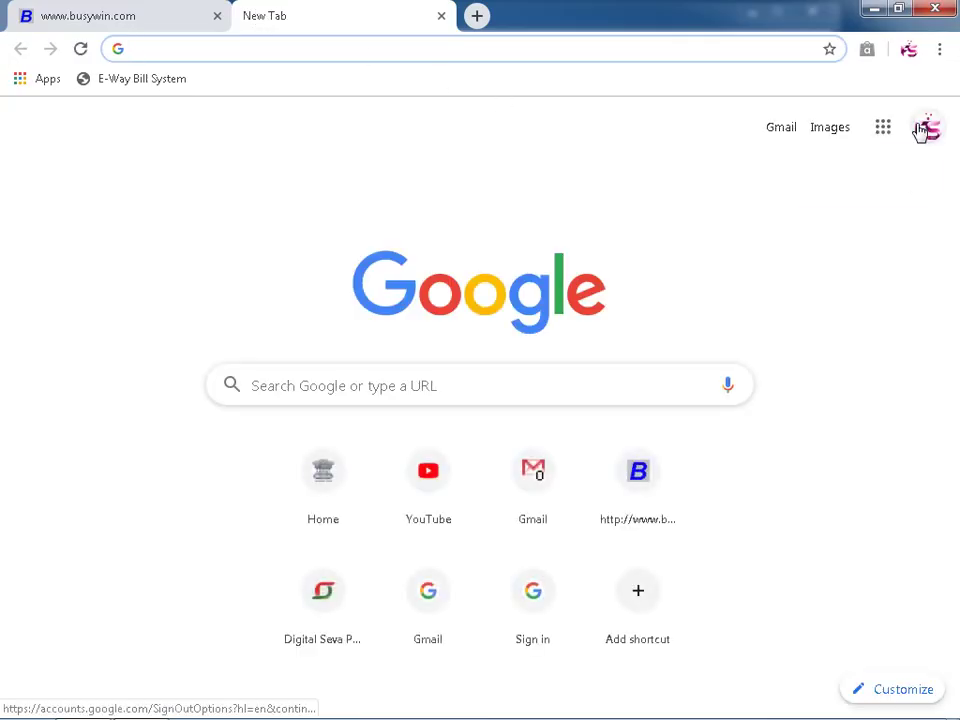
{"action": "left_click", "coordinate": [925, 130]}
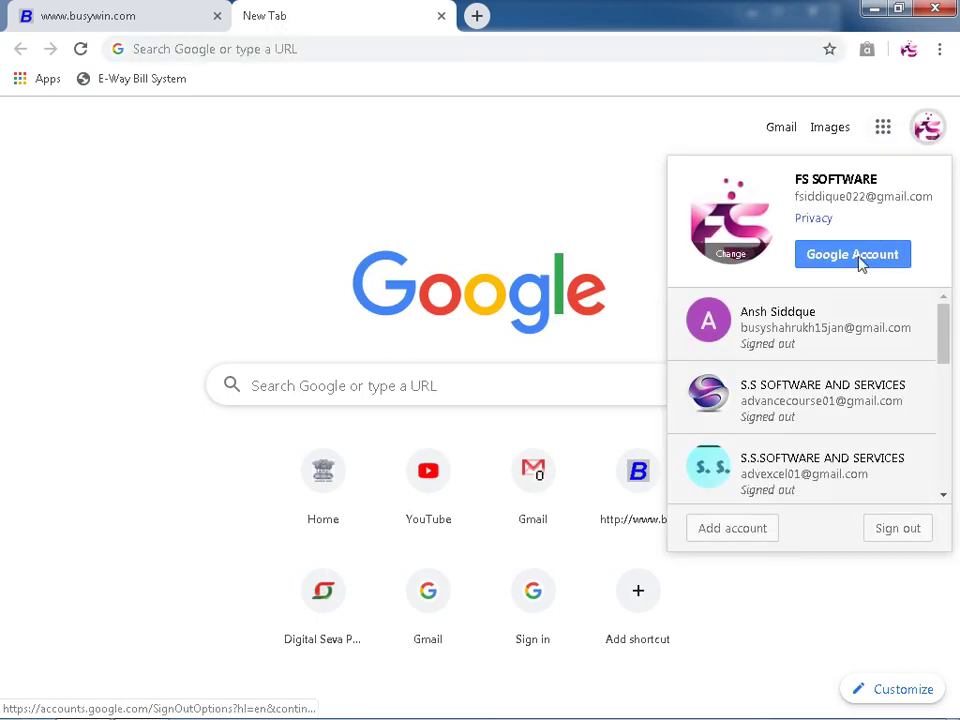
{"action": "mouse_move", "coordinate": [814, 347]}
{"action": "left_click", "coordinate": [880, 320]}
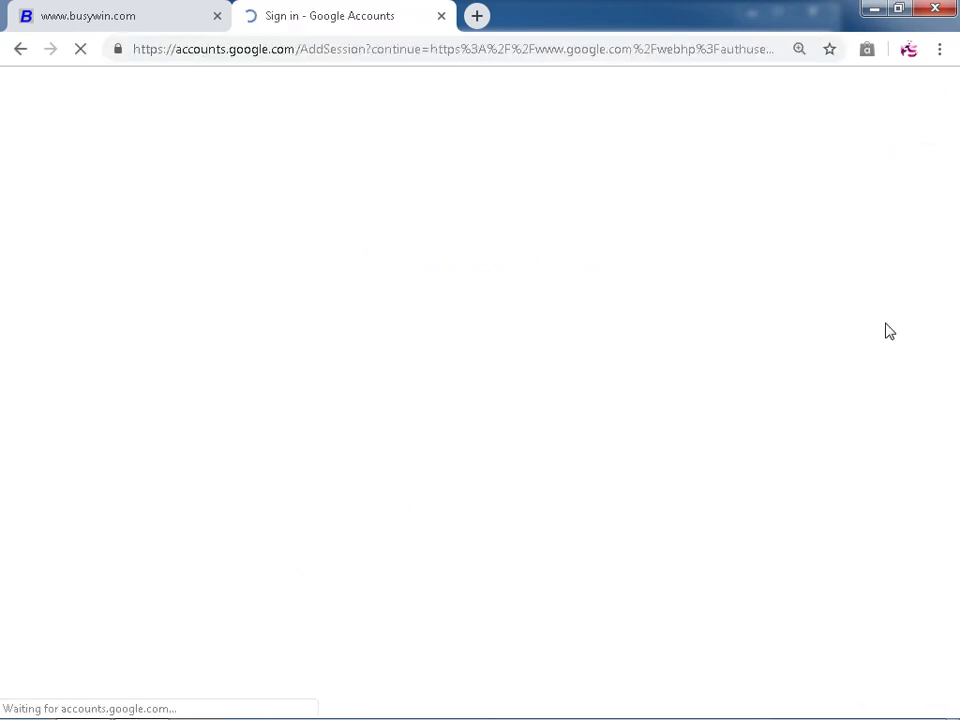
{"action": "left_click", "coordinate": [553, 388]}
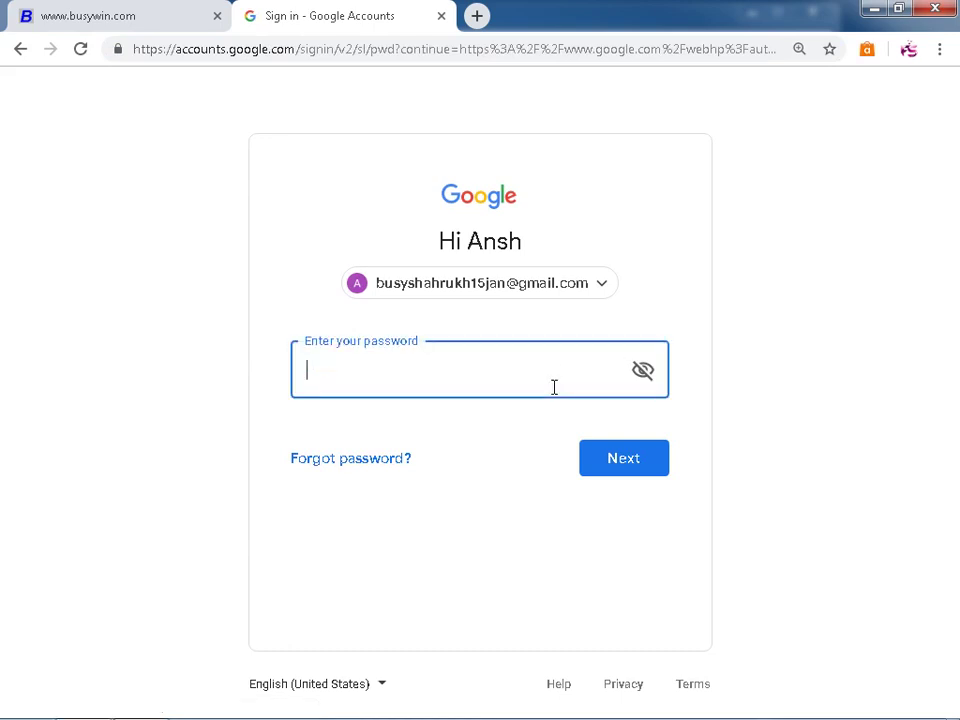
{"action": "type", "text": "••••••••••"}
{"action": "key", "text": "Return"}
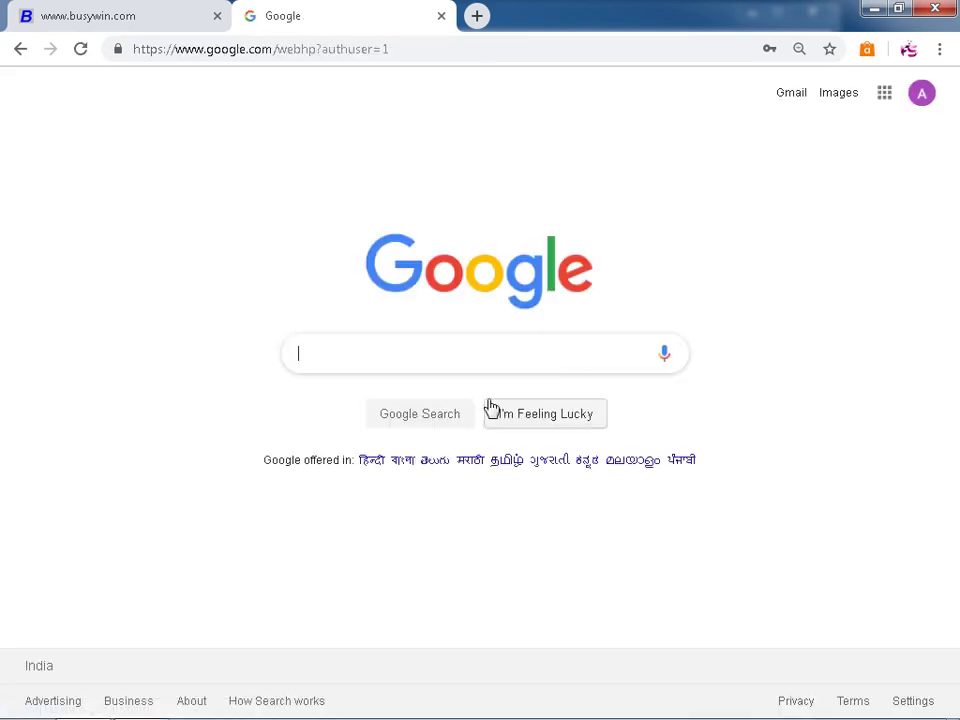
- Confirm Less secure app access is On in Account Security, then open Gmail
{"action": "left_click", "coordinate": [882, 93]}
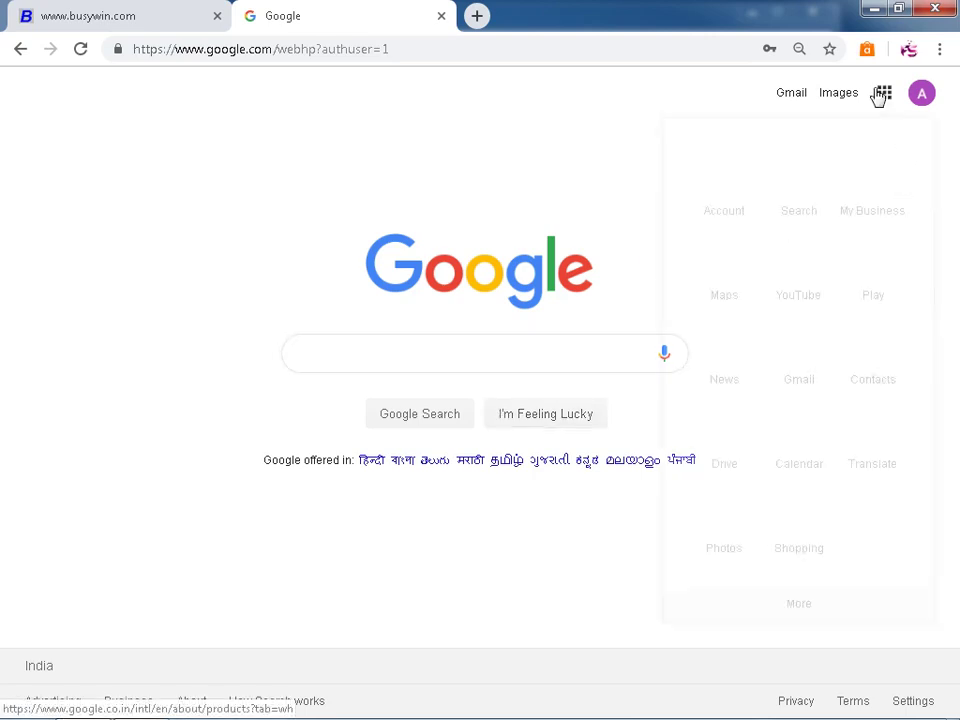
{"action": "left_click", "coordinate": [757, 203]}
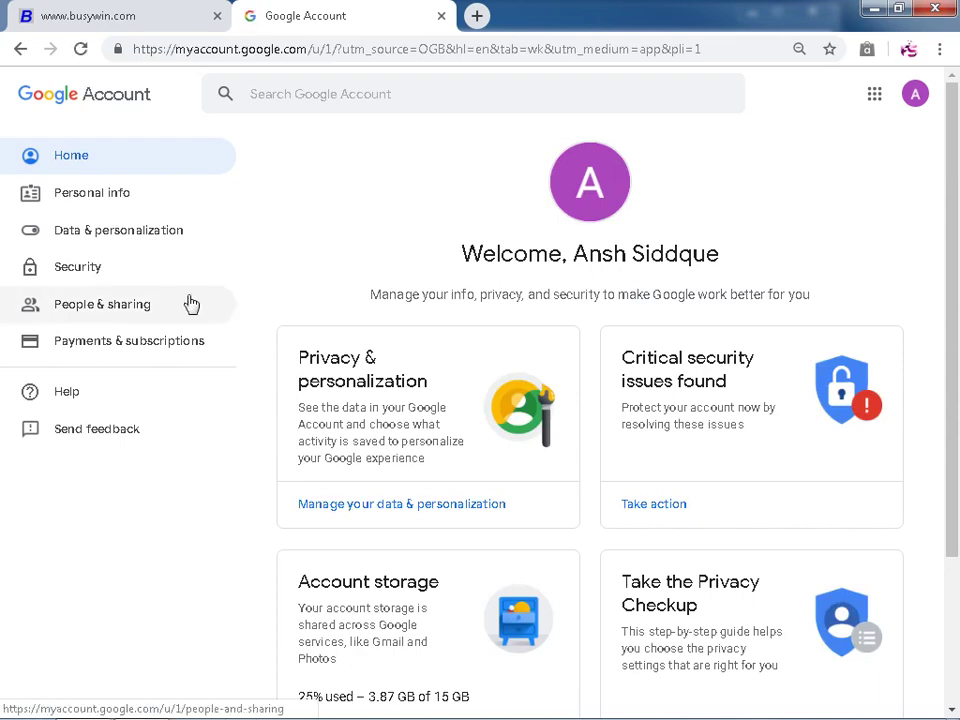
{"action": "left_click", "coordinate": [103, 272]}
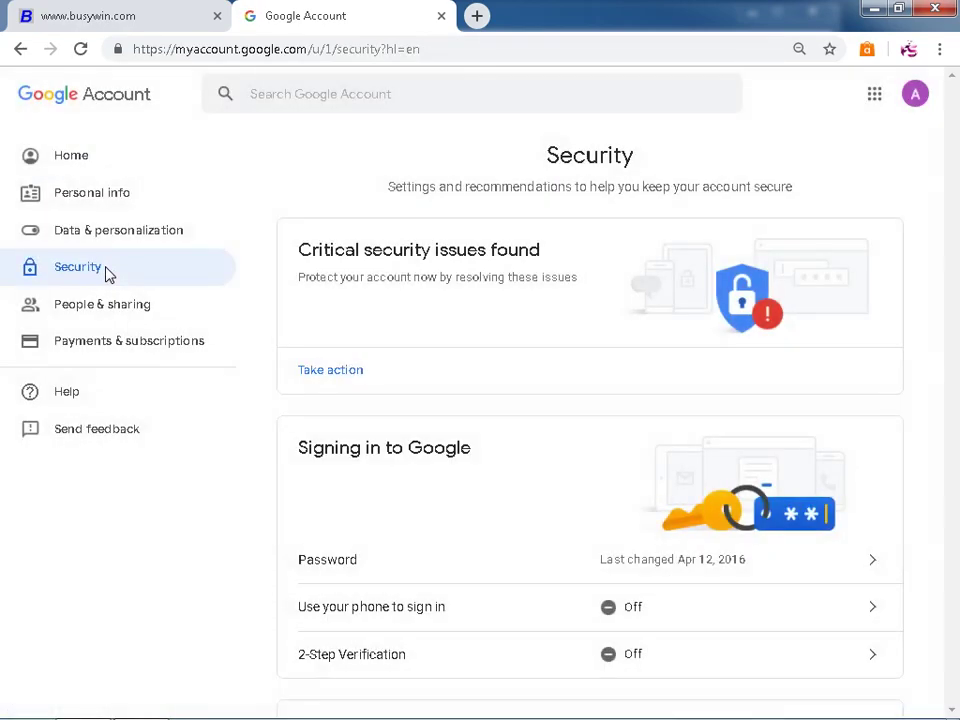
{"action": "scroll", "coordinate": [433, 424], "scroll_direction": "down", "scroll_amount": 15}
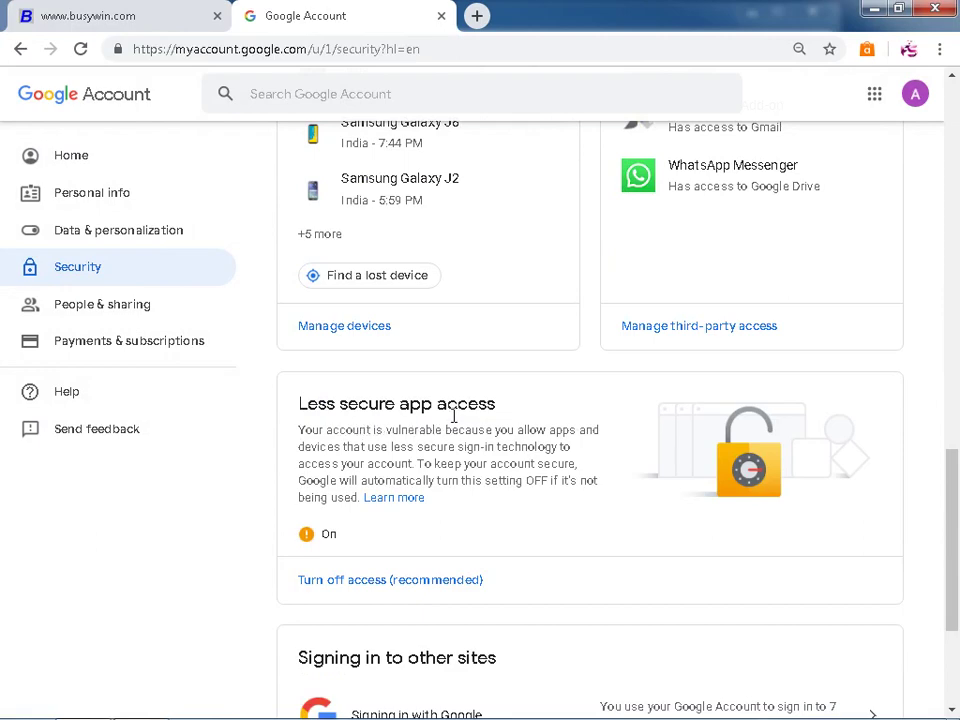
{"action": "scroll", "coordinate": [450, 415], "scroll_direction": "down", "scroll_amount": 3}
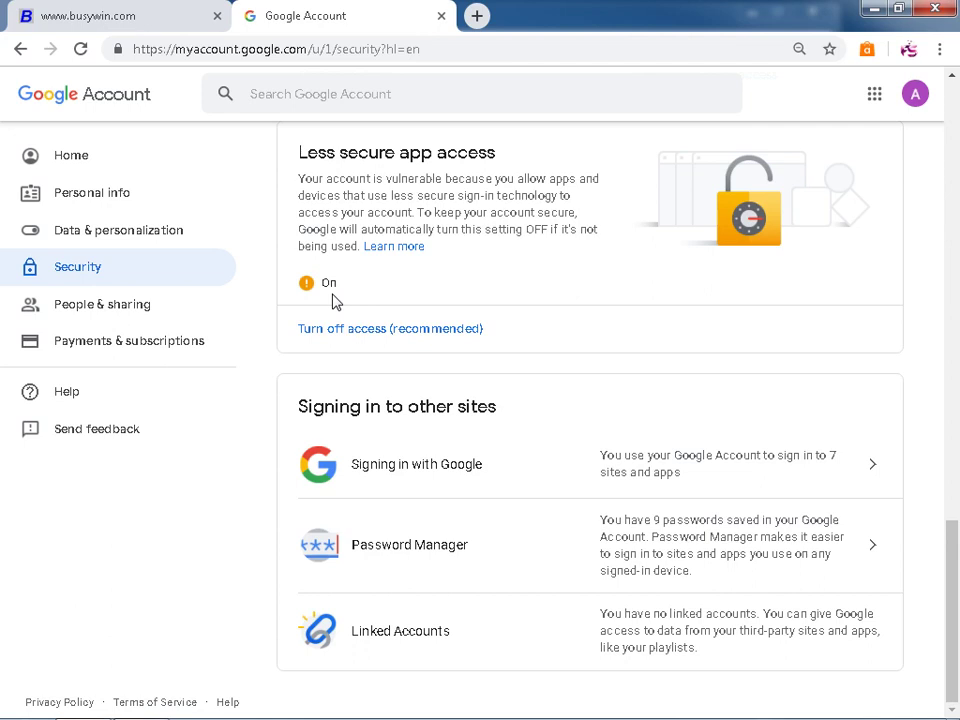
{"action": "left_click", "coordinate": [869, 104]}
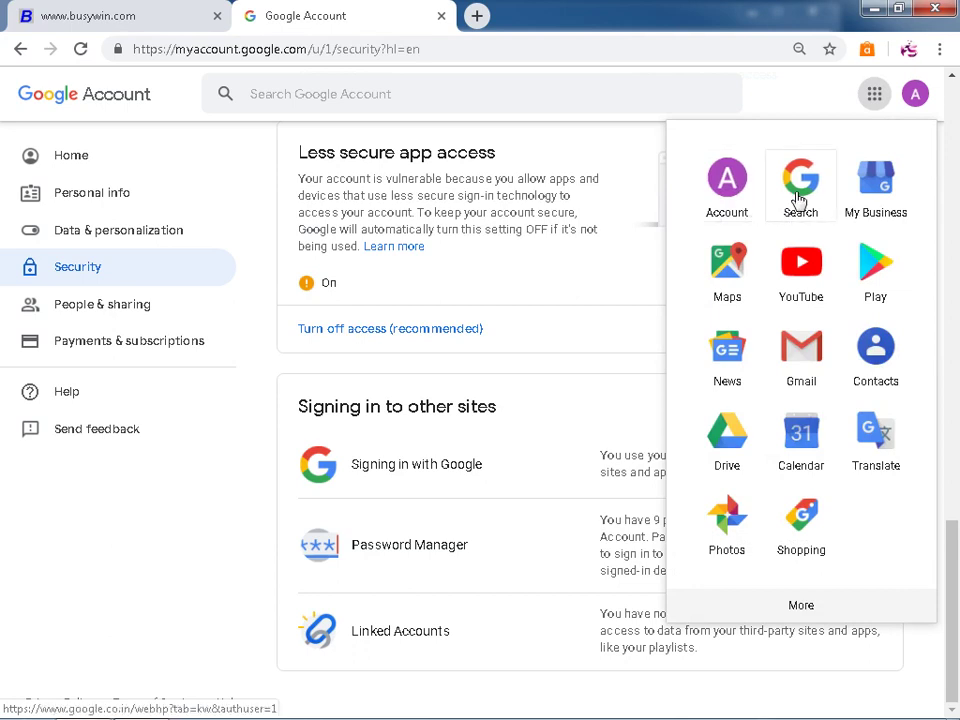
{"action": "left_click", "coordinate": [812, 353]}
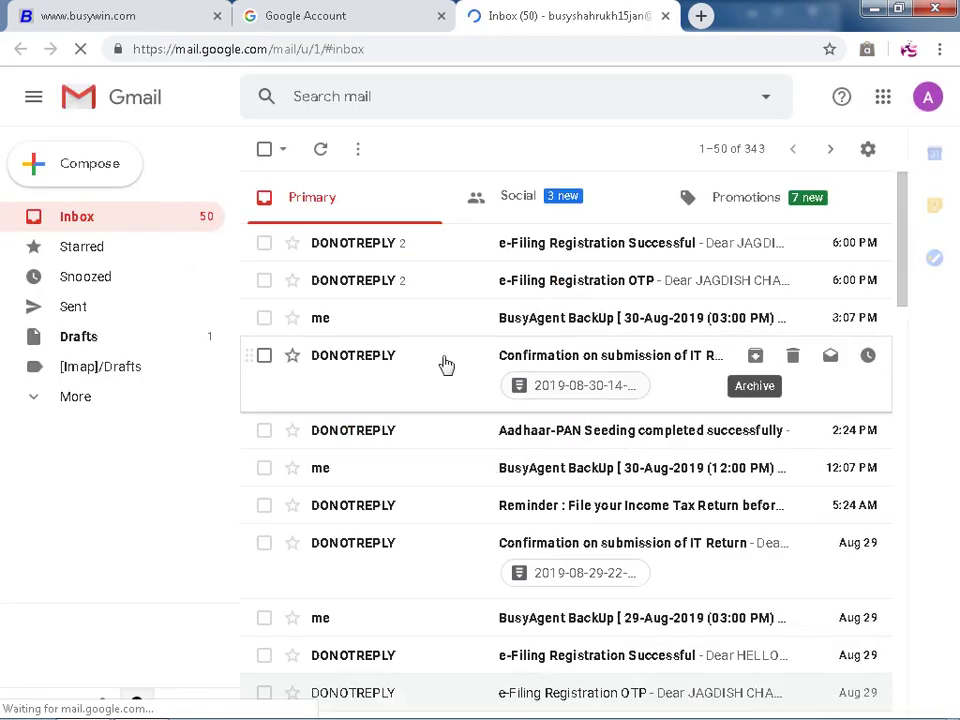
- Read the 30-Aug-2019 03:00 PM BusyAgent BackUp email at 67% zoom, then quit BusyAgent
{"action": "left_click", "coordinate": [546, 332]}
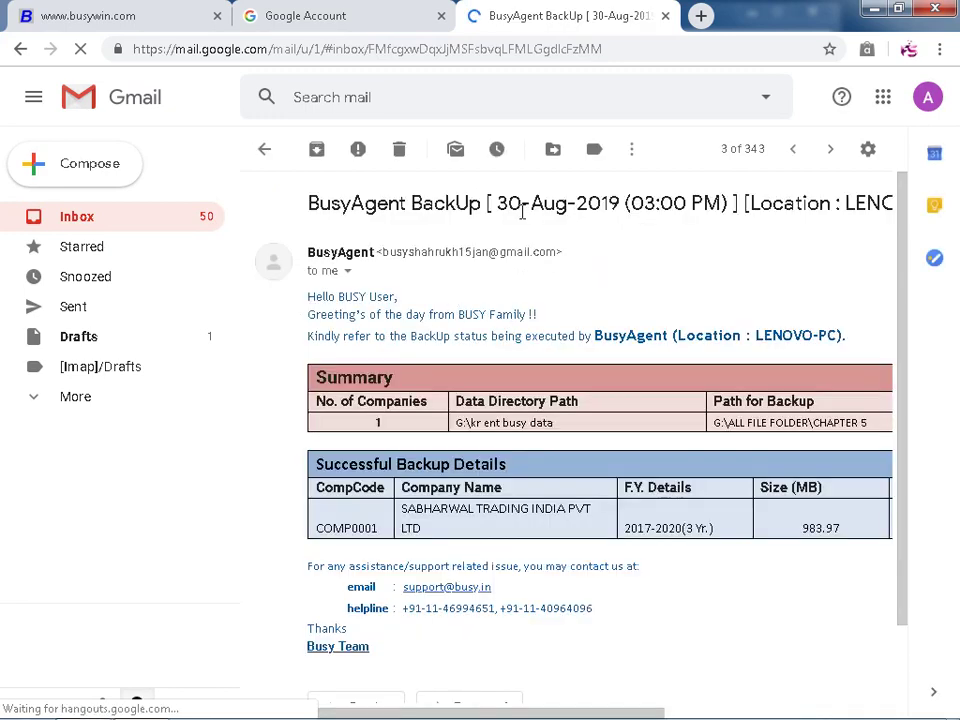
{"action": "left_click_drag", "start_coordinate": [722, 204], "coordinate": [640, 204]}
{"action": "scroll", "coordinate": [650, 330], "scroll_direction": "down", "scroll_amount": 1}
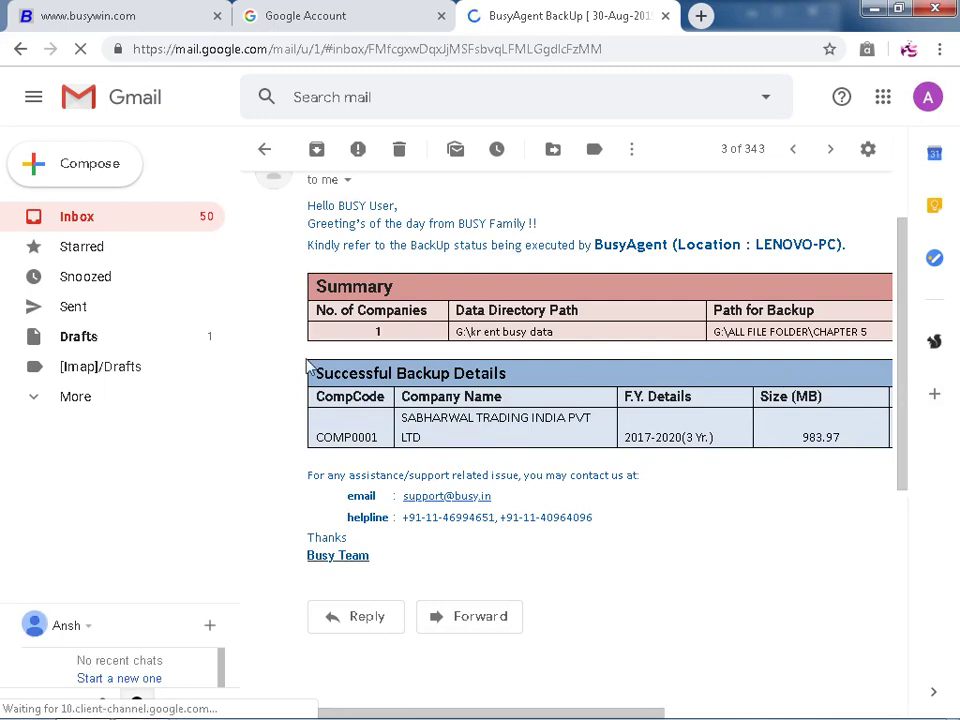
{"action": "key", "text": "ctrl+minus"}
{"action": "key", "text": "ctrl+minus"}
{"action": "key", "text": "ctrl+minus"}
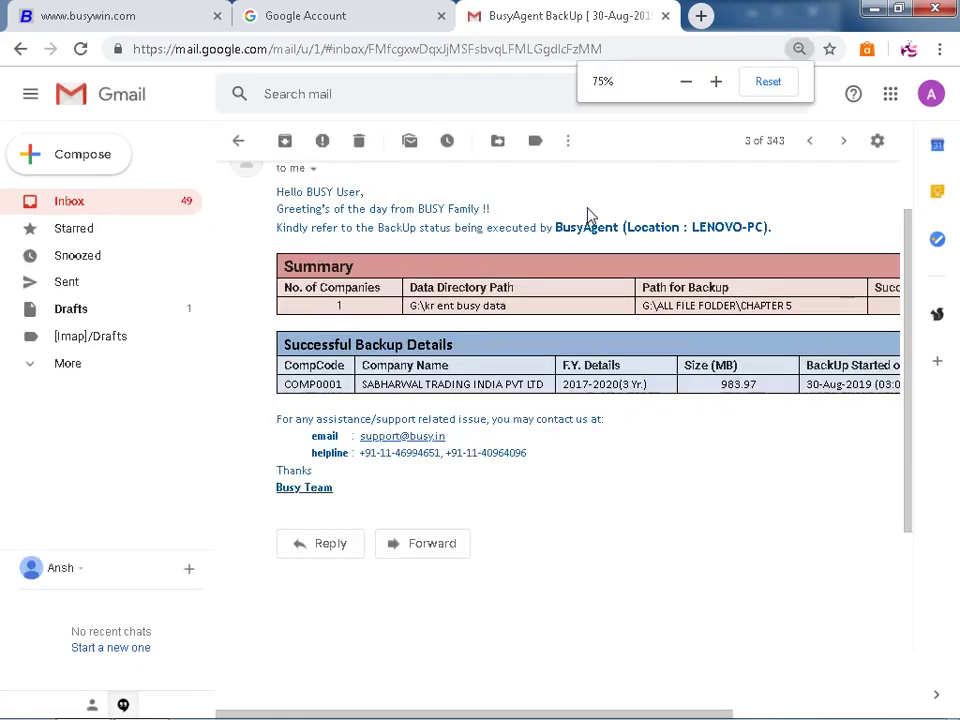
{"action": "key", "text": "ctrl+minus"}
{"action": "key", "text": "ctrl+minus"}
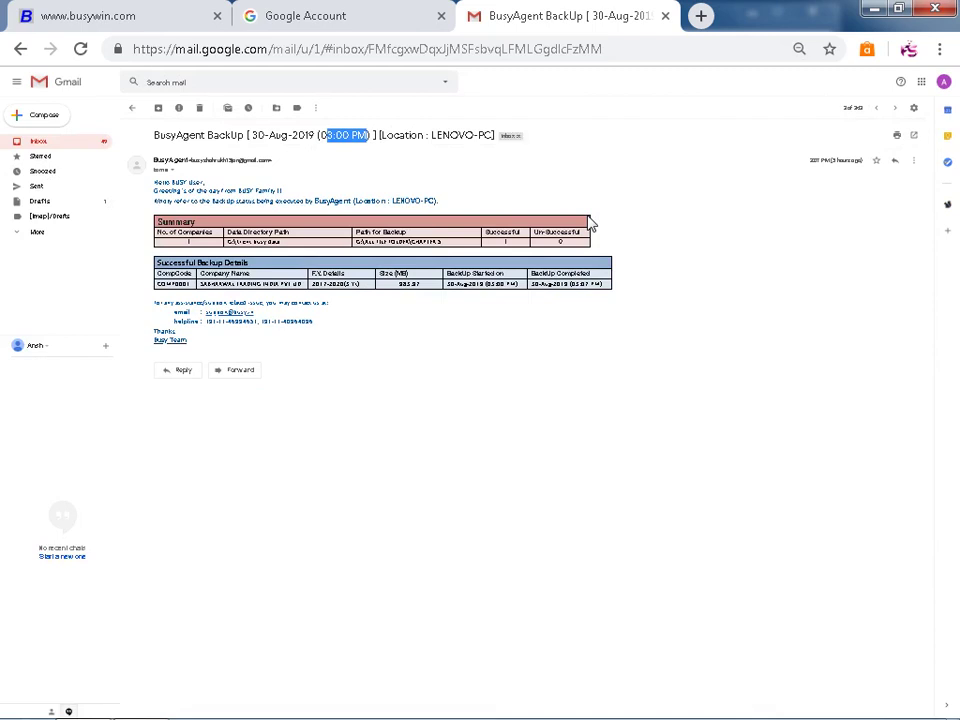
{"action": "key", "text": "ctrl+plus"}
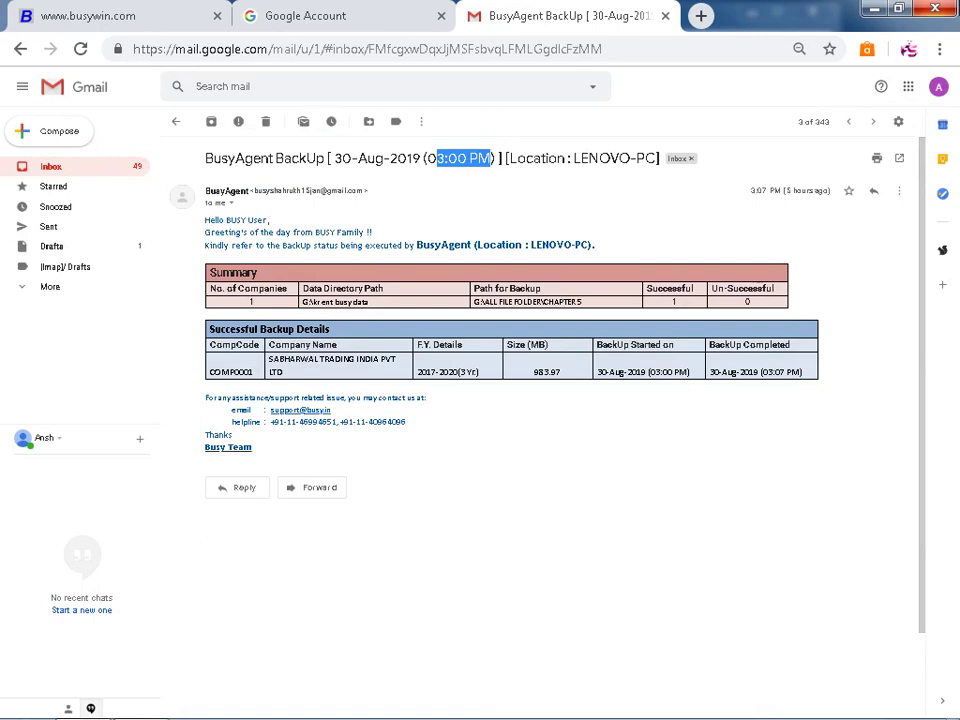
{"action": "left_click", "coordinate": [141, 700]}
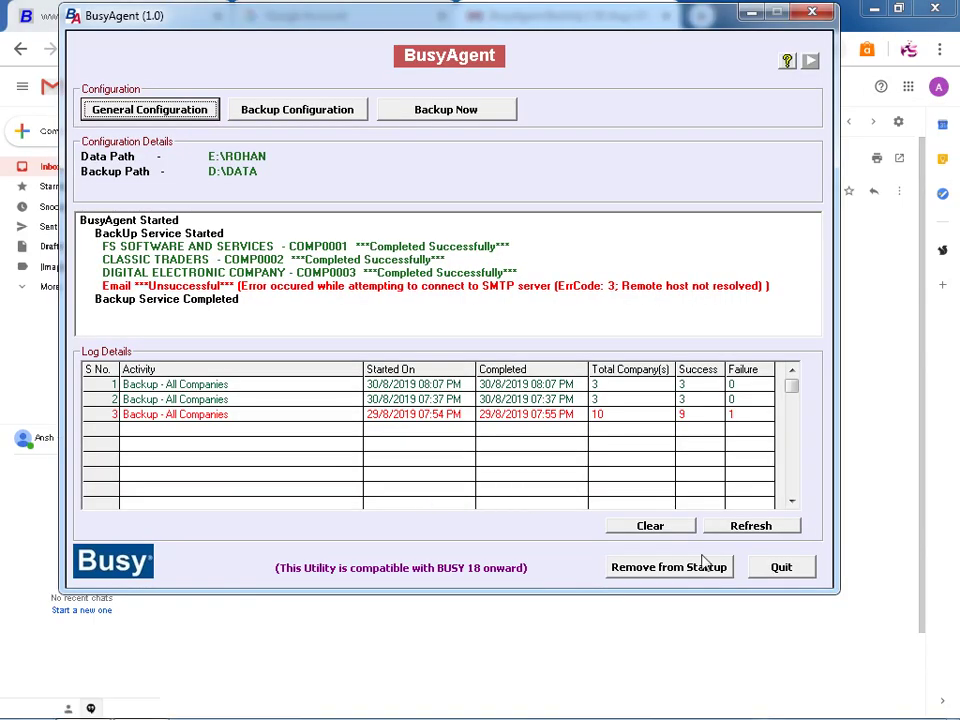
{"action": "left_click", "coordinate": [775, 572]}
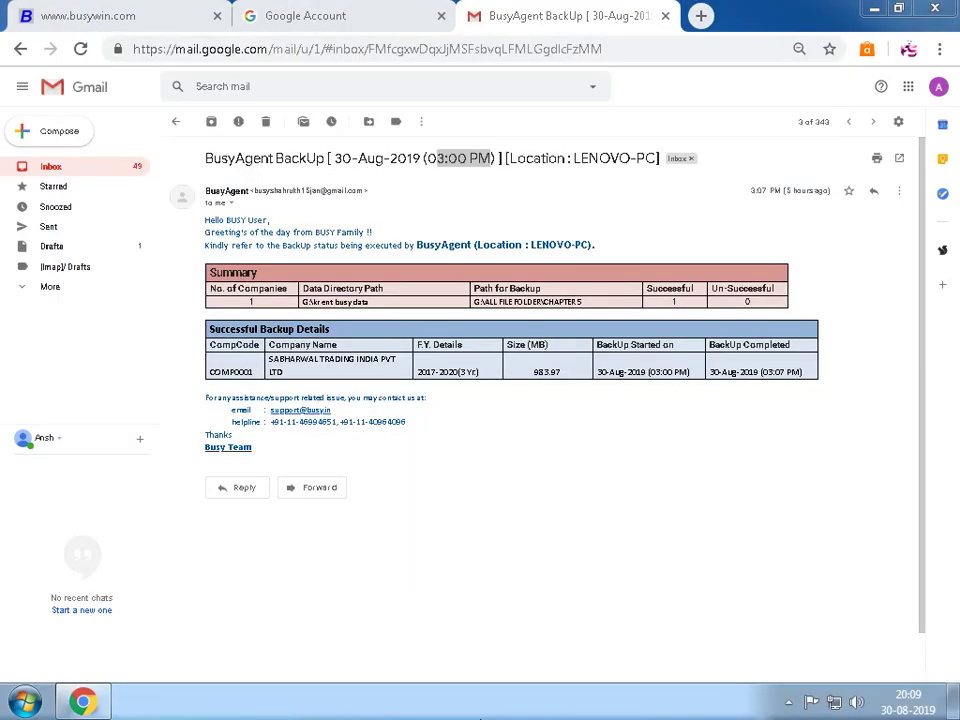
- Minimise all windows to the desktop and reveal the hidden notification-area icons
{"action": "right_click", "coordinate": [486, 702]}
{"action": "left_click", "coordinate": [560, 628]}
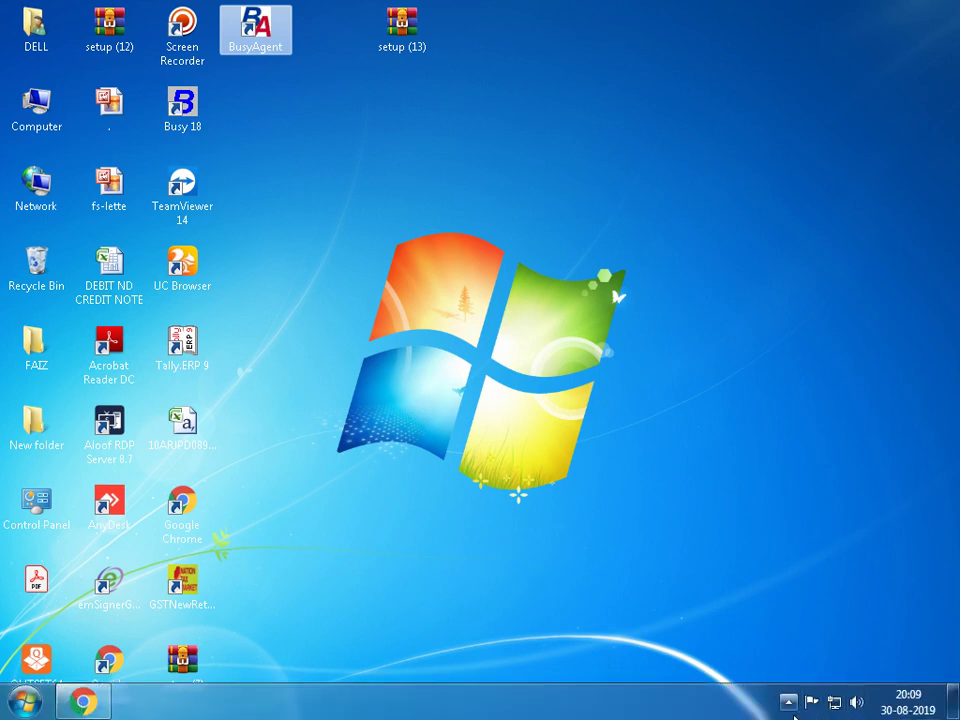
{"action": "left_click", "coordinate": [788, 702]}
{"action": "left_click", "coordinate": [817, 576]}
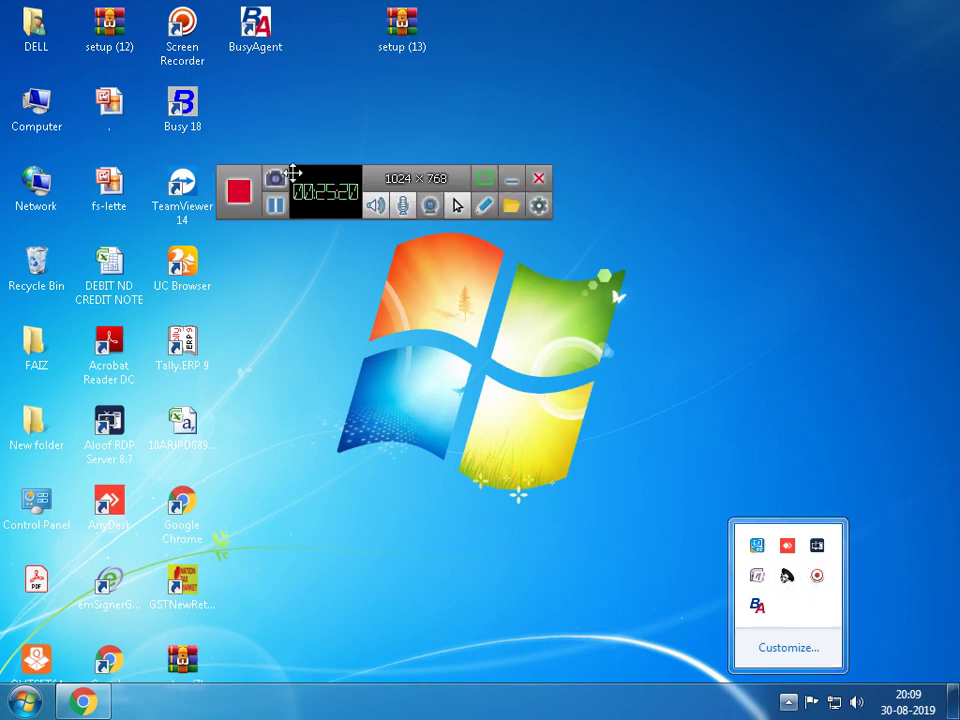